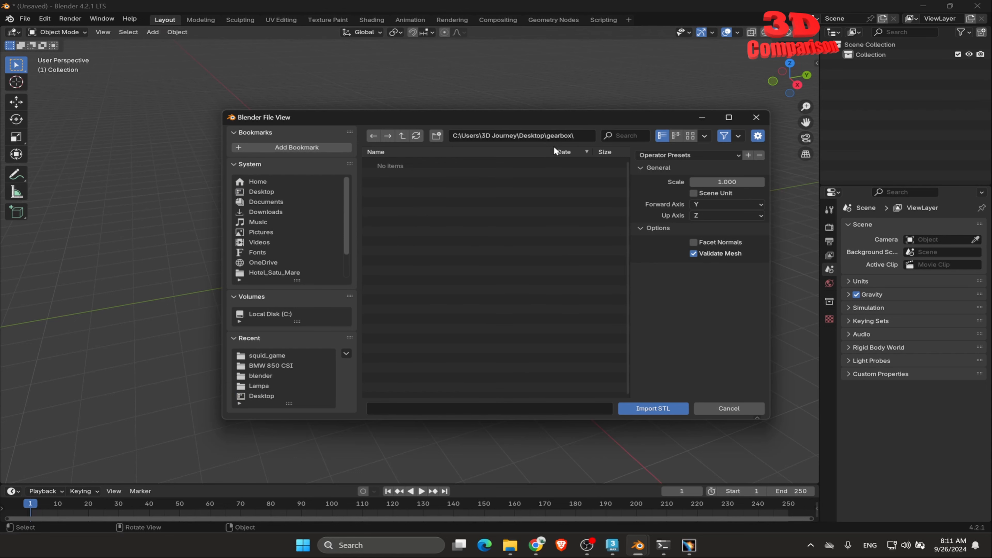
- Cancel the STL import and import the Wavefront OBJ model from the gearbox folder on the Desktop instead
click(729, 408)
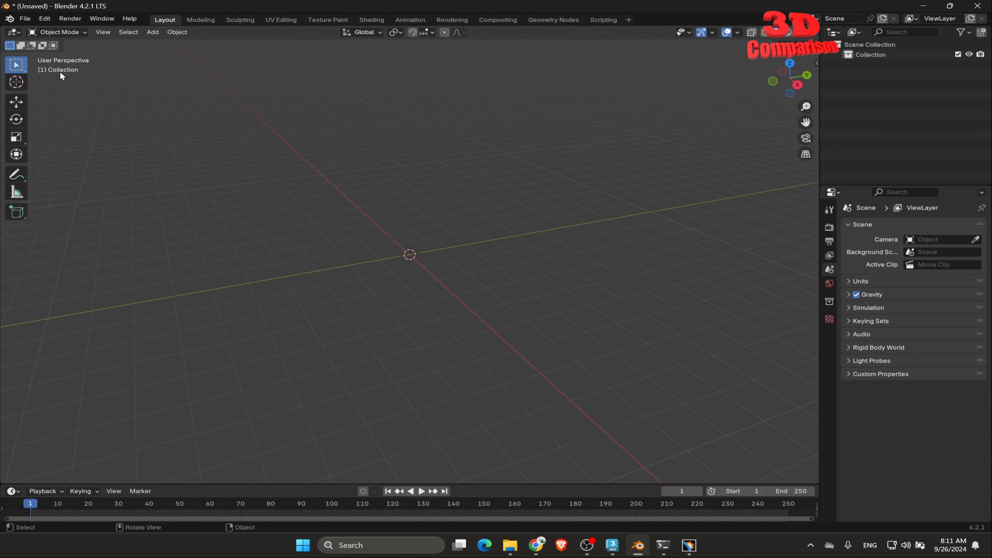
click(26, 19)
mouse_move(58, 161)
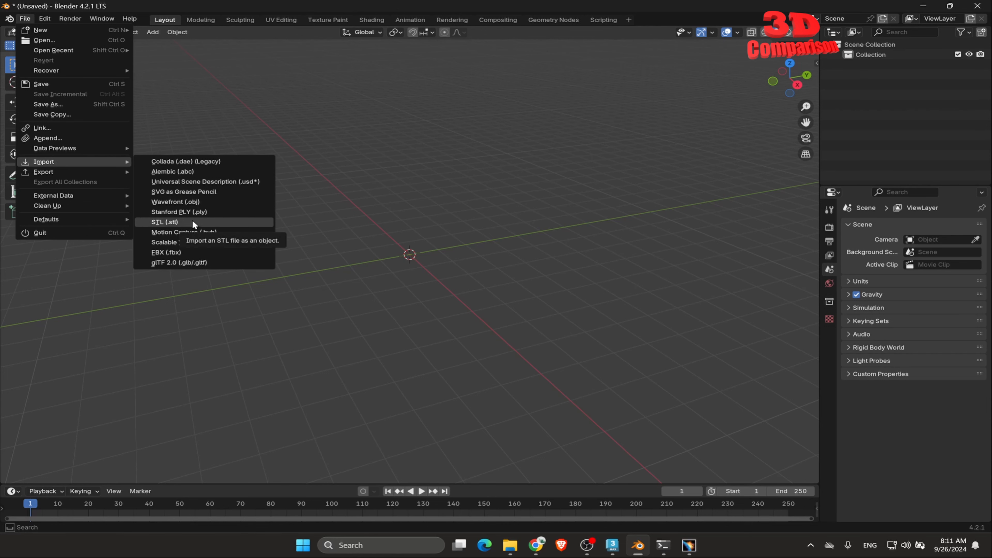
click(196, 203)
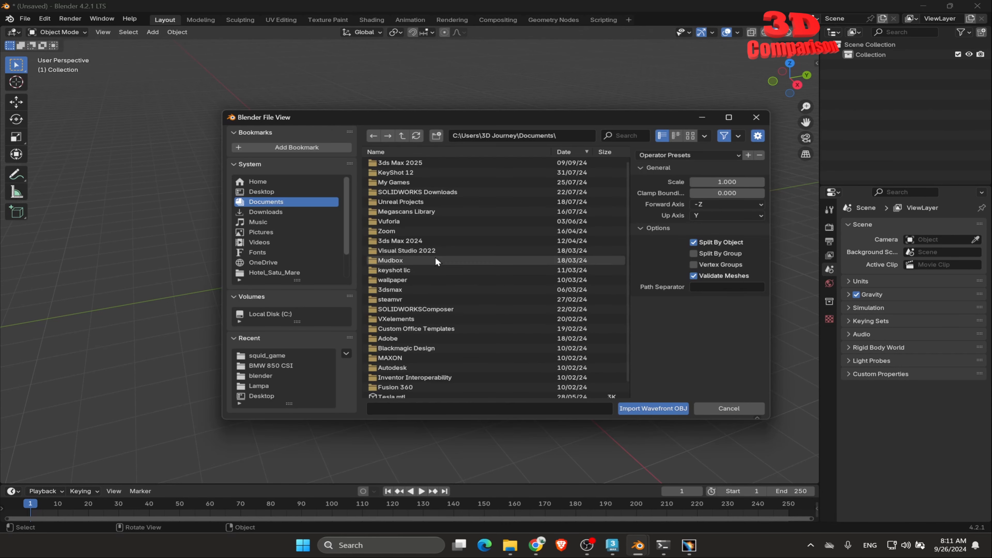
click(280, 211)
click(275, 193)
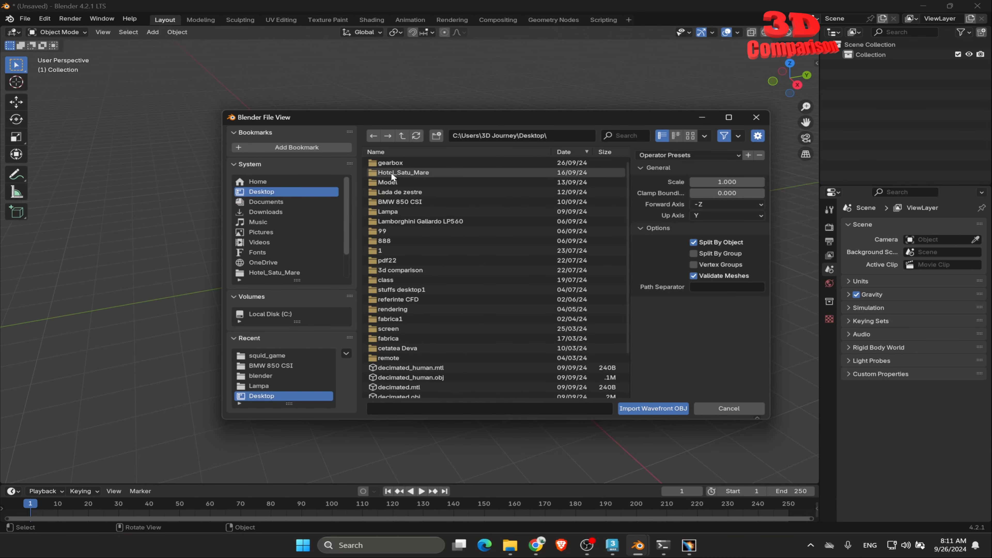
double_click(392, 172)
double_click(409, 173)
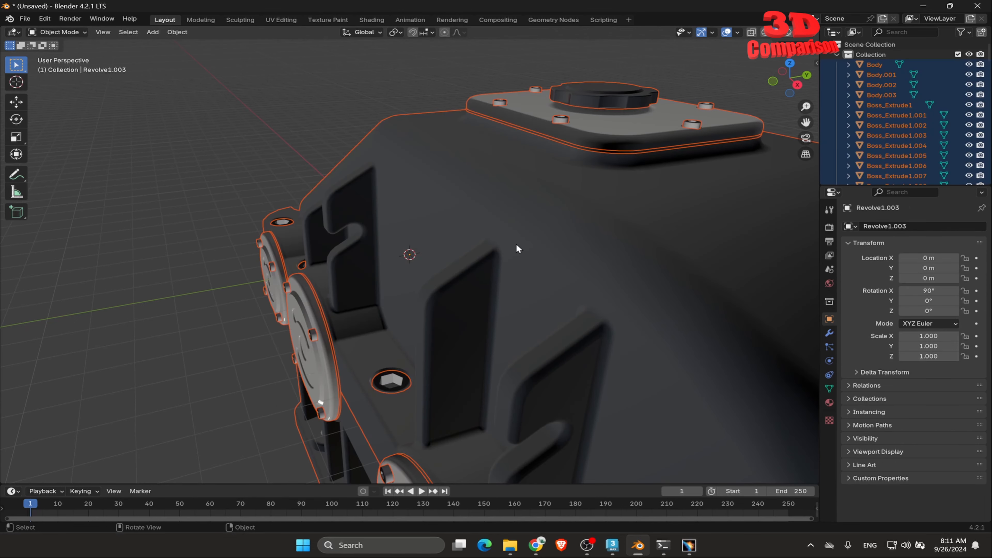
- Examine the imported gearbox by selecting individual parts, such as the middle round cover and the protruding shaft, to check that they are separate objects
scroll(557, 268, down, 5)
middle_drag(487, 292, 557, 300)
scroll(641, 279, up, 4)
click(607, 263)
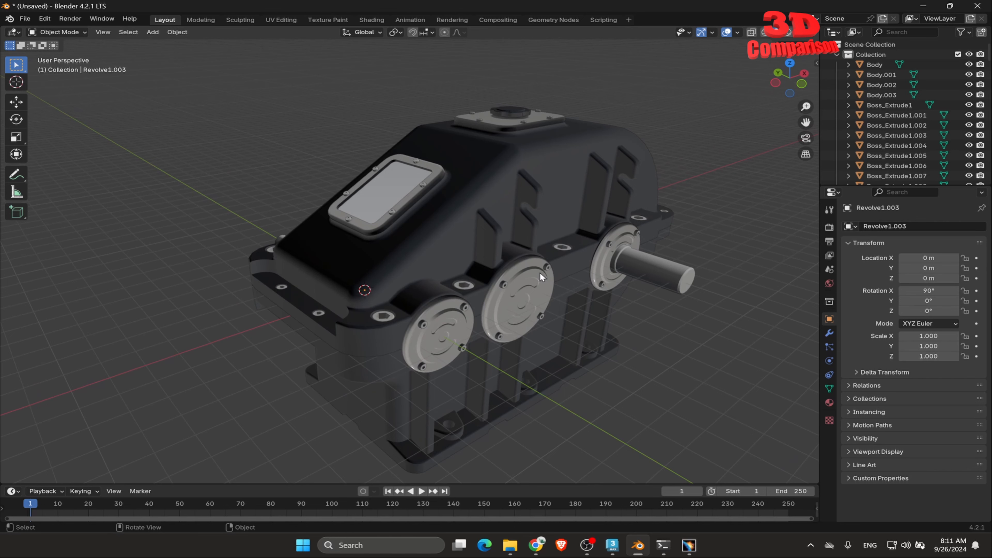
click(532, 271)
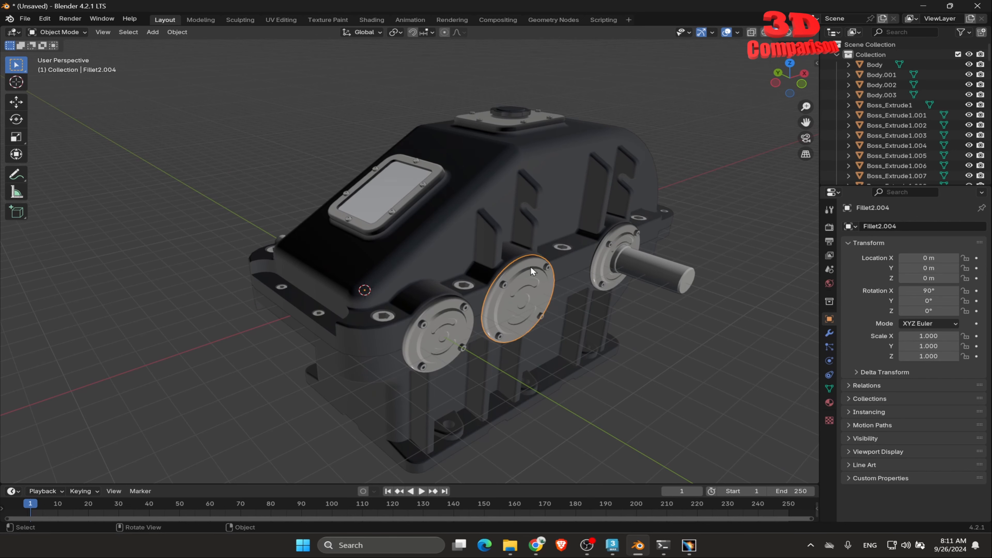
click(606, 251)
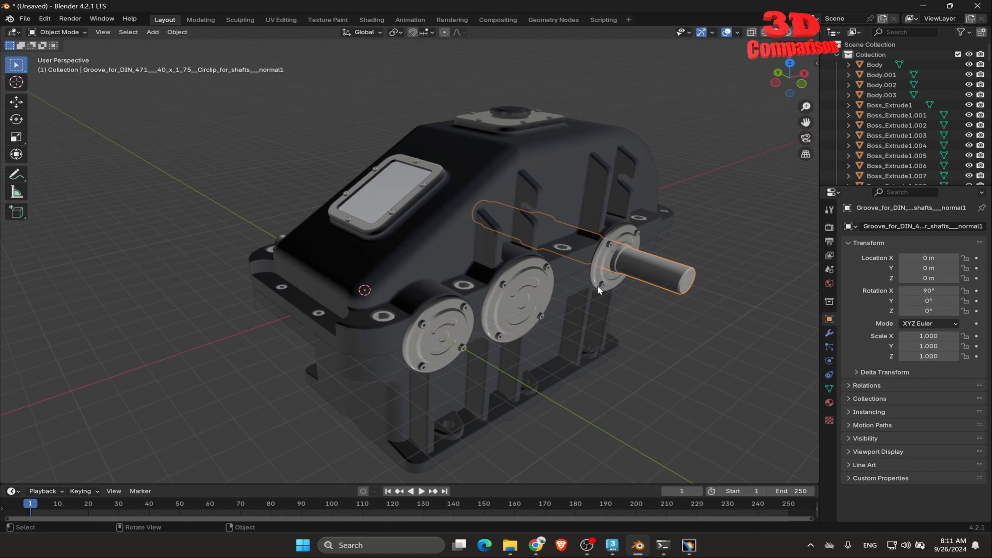
click(459, 306)
click(414, 259)
- Select all gearbox parts and export them as gearbox.stl to the Desktop gearbox folder with Selection Only enabled
scroll(414, 258, down, 1)
click(250, 100)
drag(250, 100, 706, 472)
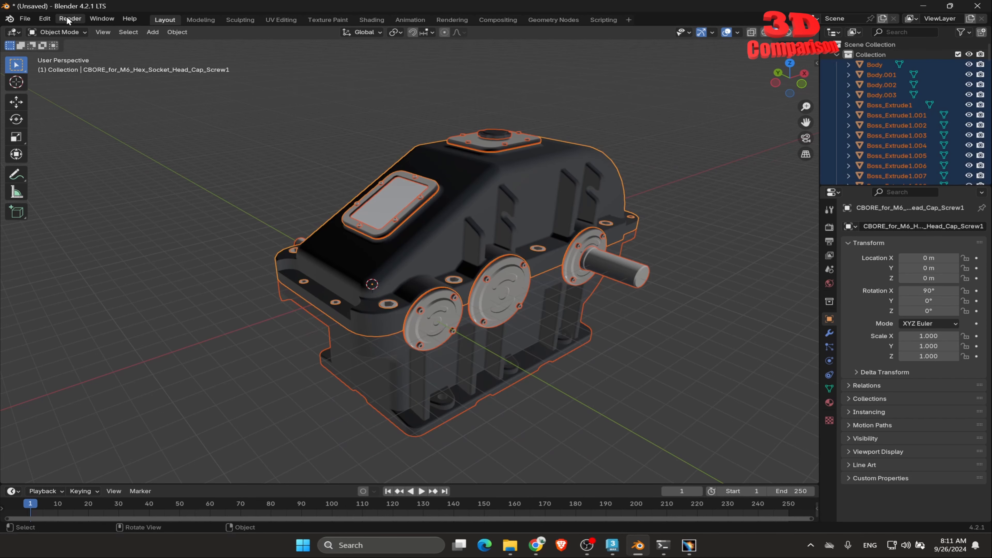
click(24, 19)
mouse_move(71, 171)
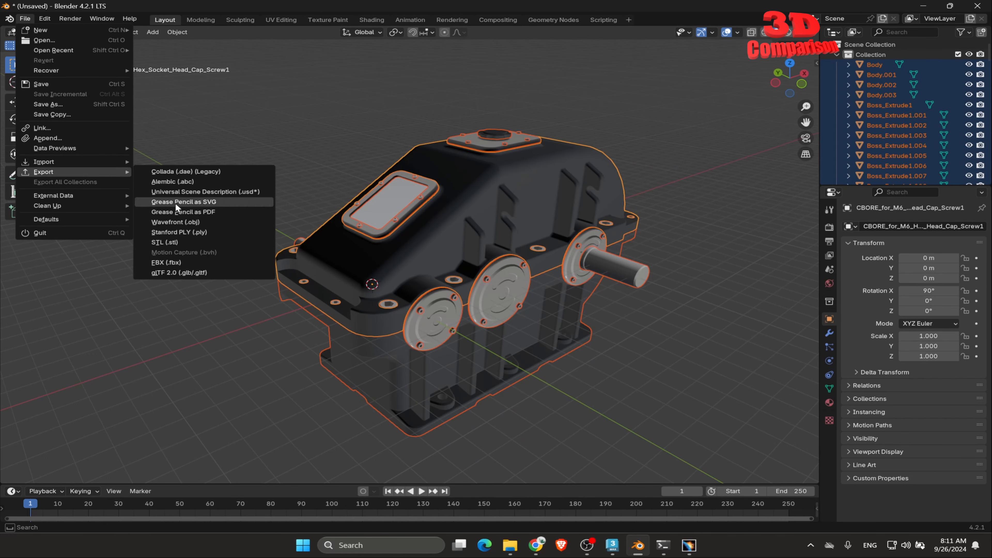
click(192, 242)
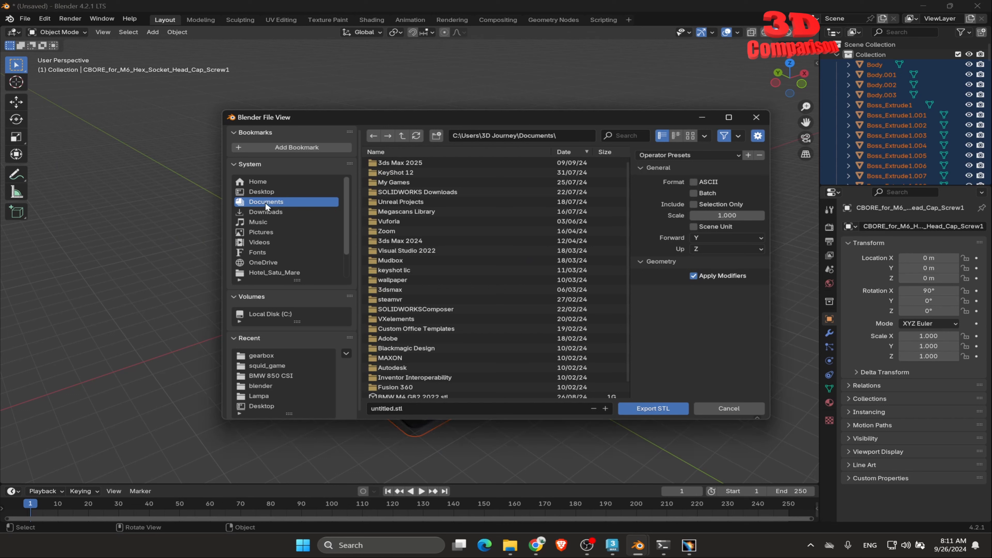
click(267, 191)
click(391, 163)
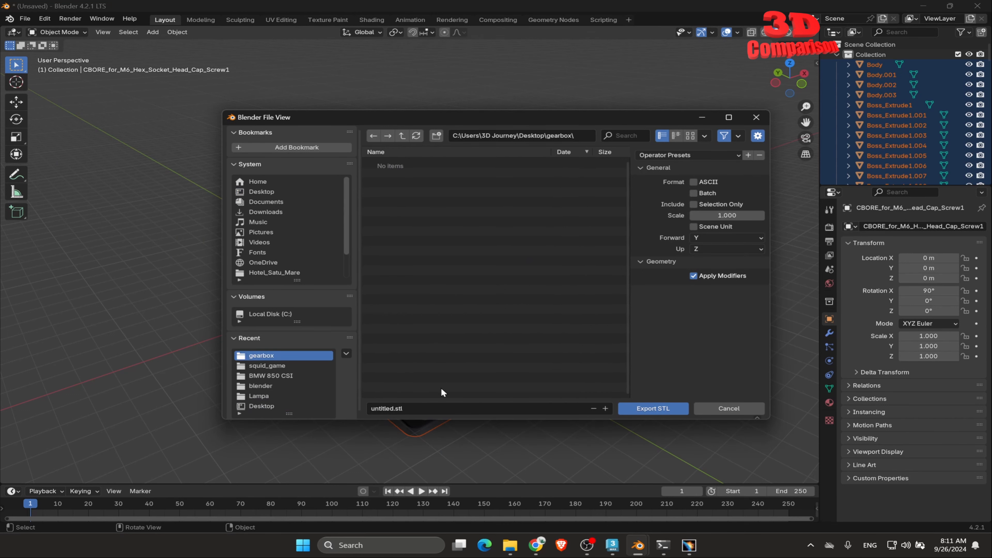
click(696, 204)
click(416, 408)
click(659, 410)
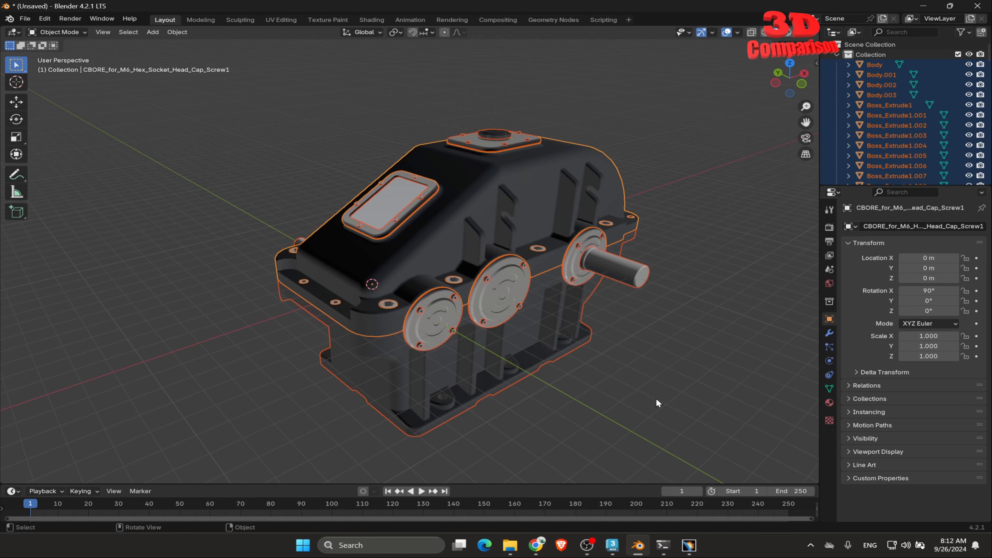
click(653, 360)
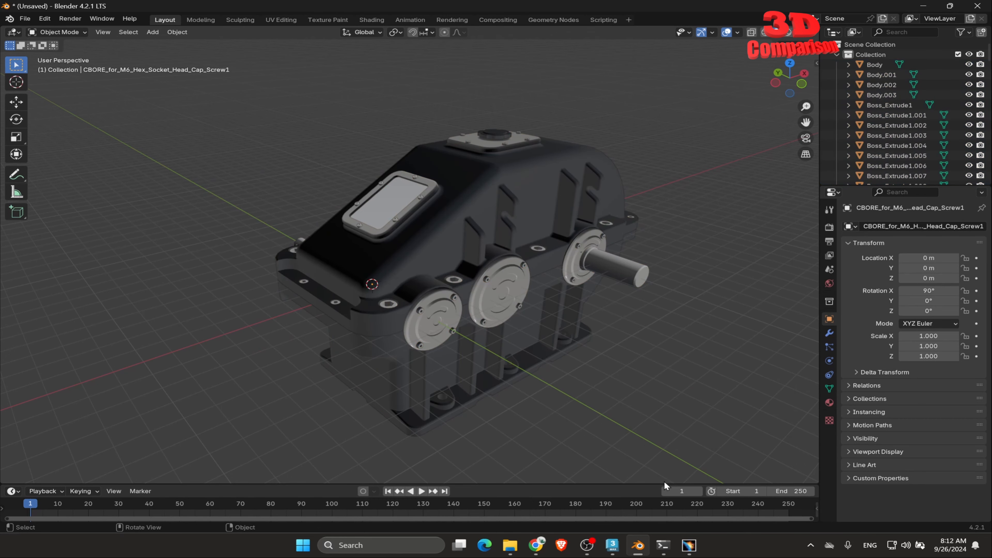
- Switch to CATIA V5, minimize the Gearbox.STEP document and create a new part with the default name and options
click(689, 545)
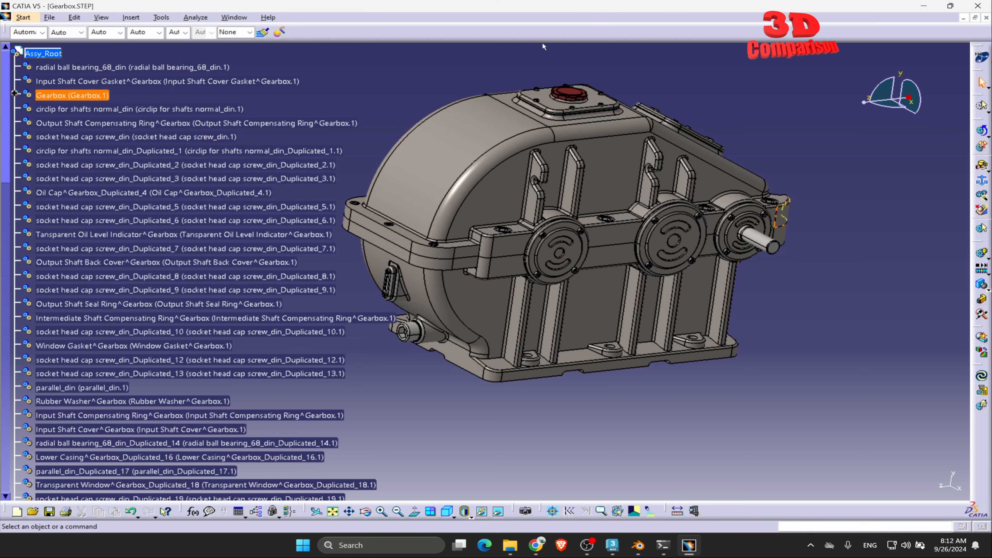
click(963, 19)
click(37, 18)
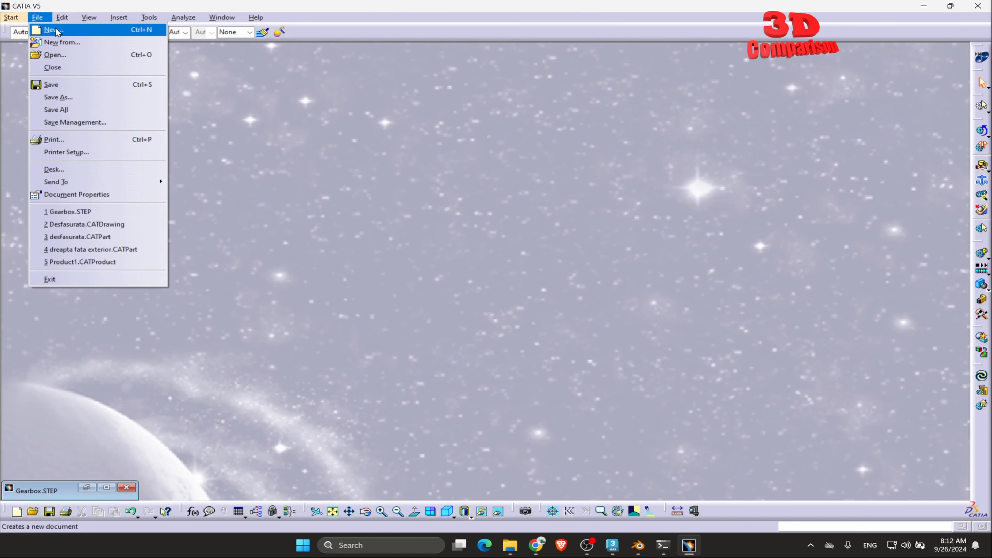
click(53, 29)
key(p)
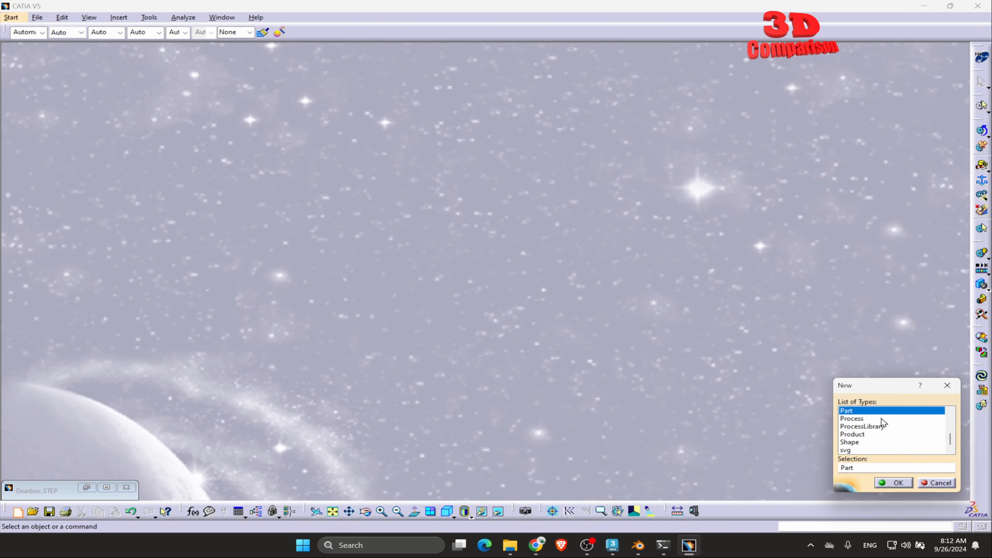
click(900, 482)
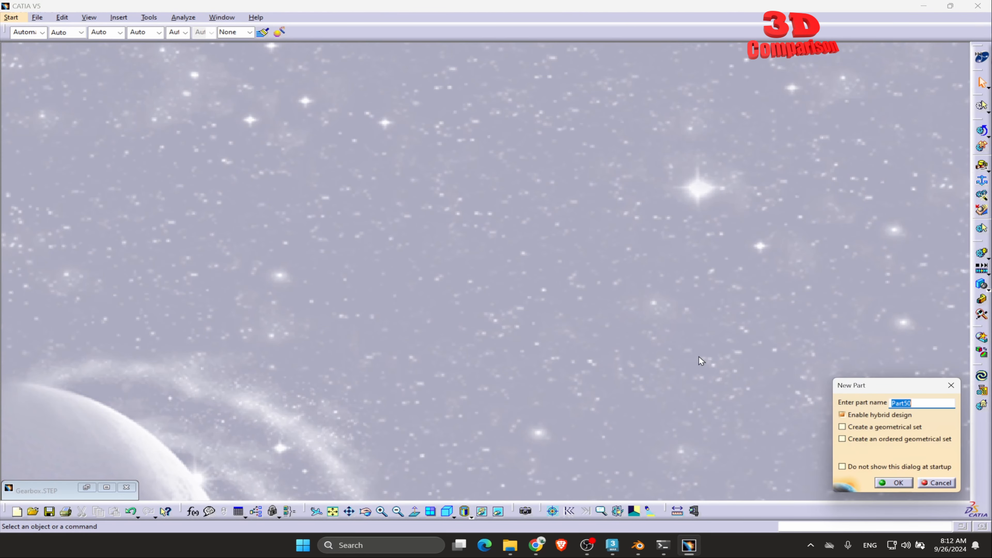
click(895, 482)
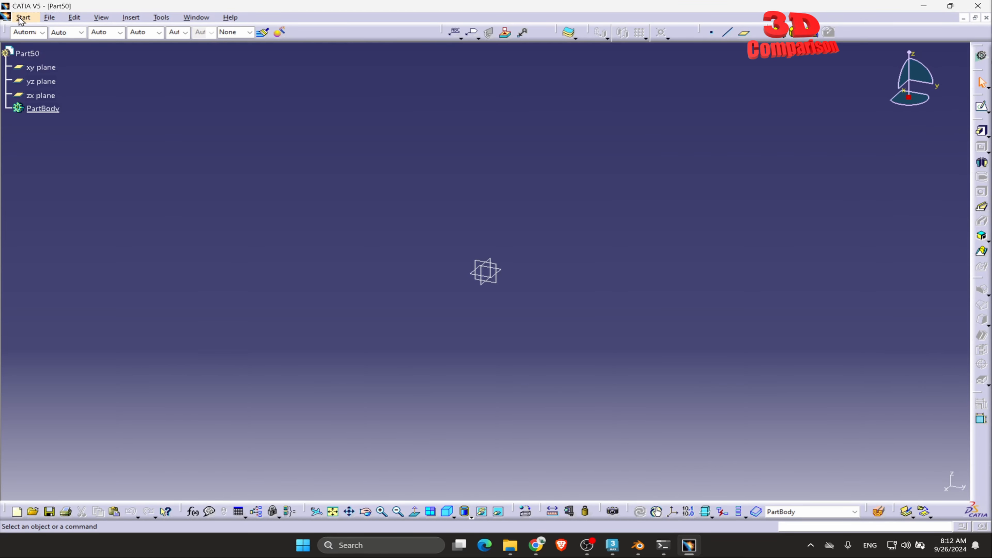
- Start the Digitized Shape Editor workbench for the new part
click(21, 18)
mouse_move(78, 55)
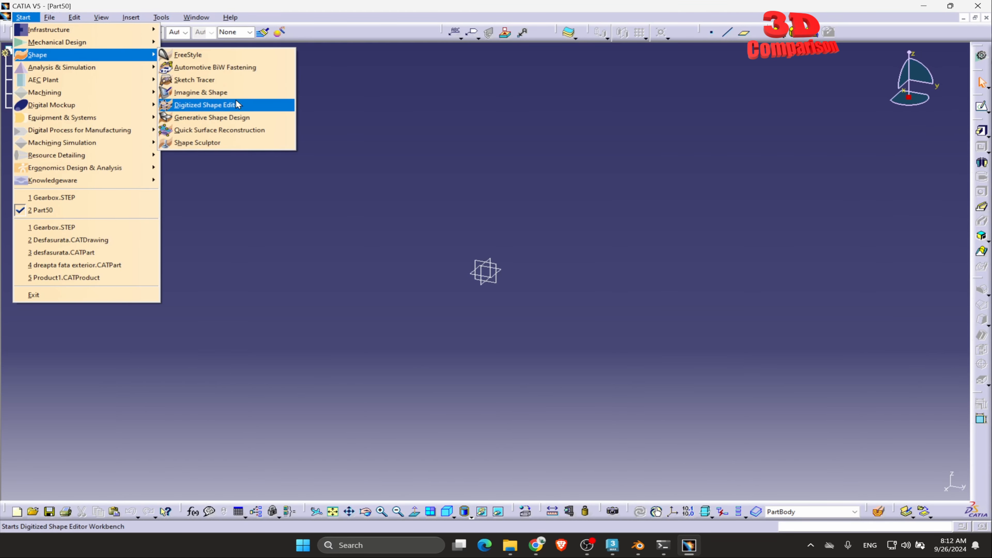
click(219, 105)
- Import gearbox.stl from the Desktop gearbox folder with scale factor 1 and millimetres as the file unit
click(981, 106)
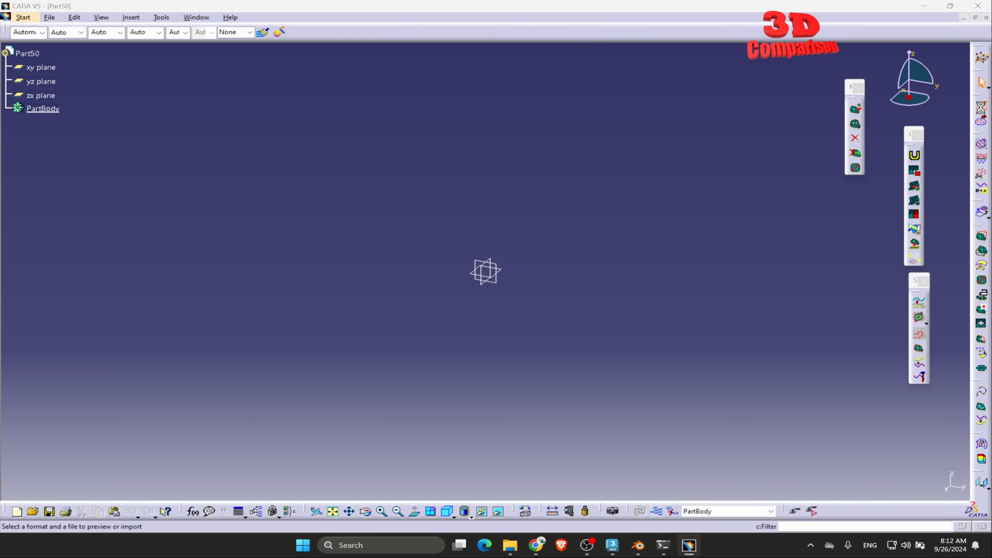
click(378, 333)
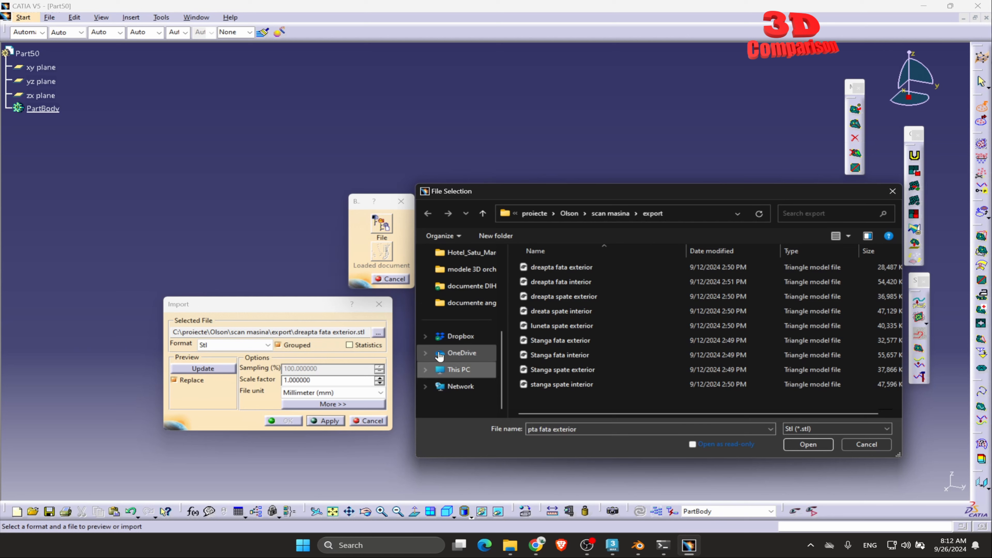
scroll(460, 332, up, 5)
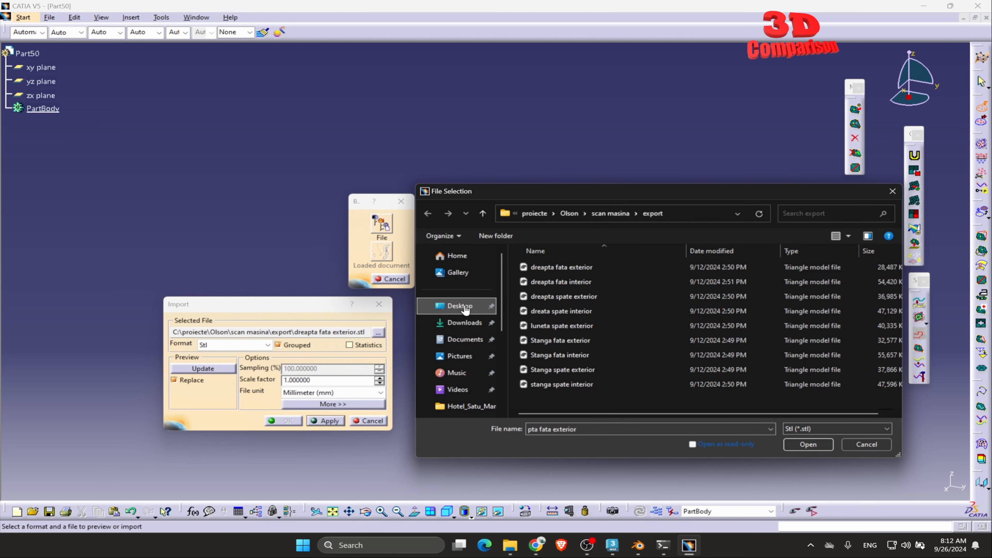
click(465, 306)
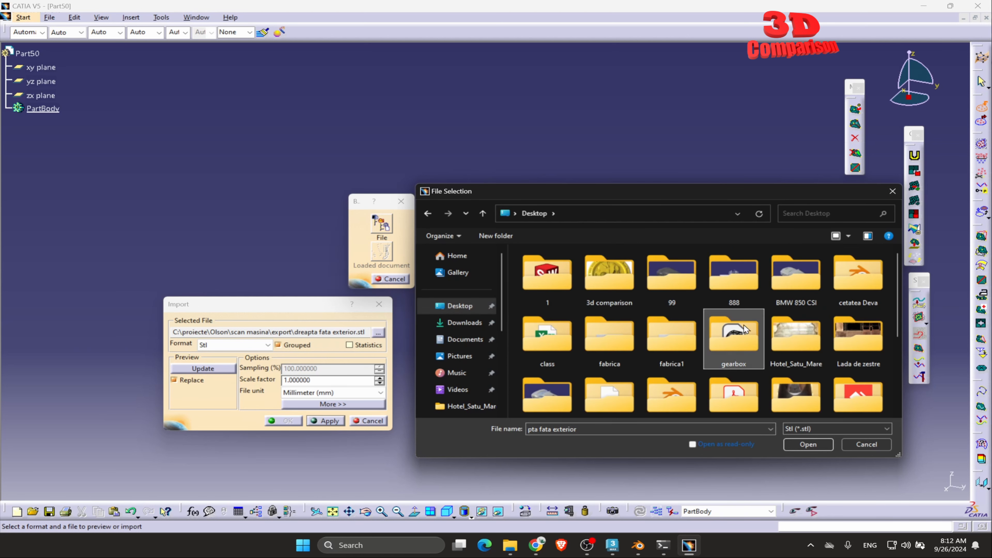
double_click(744, 328)
click(544, 267)
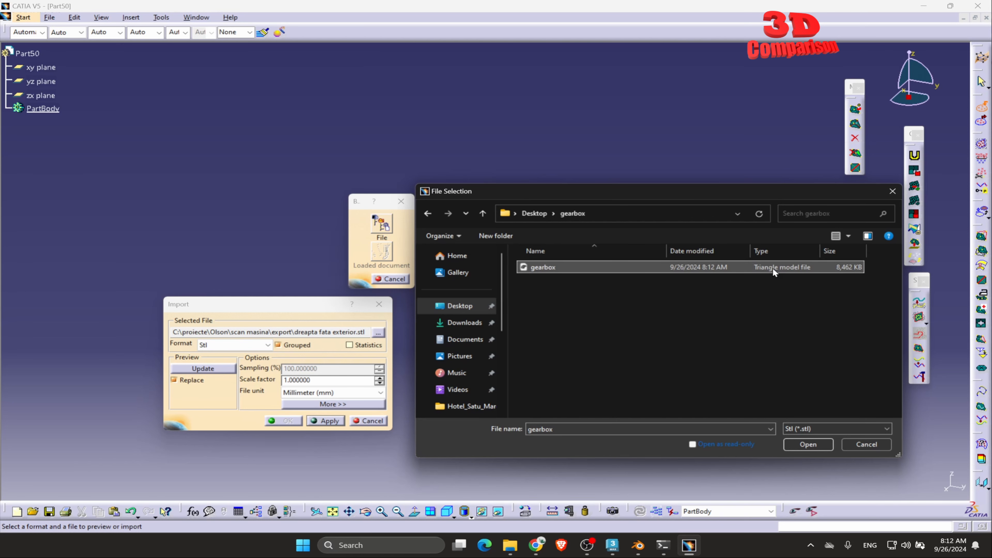
click(806, 444)
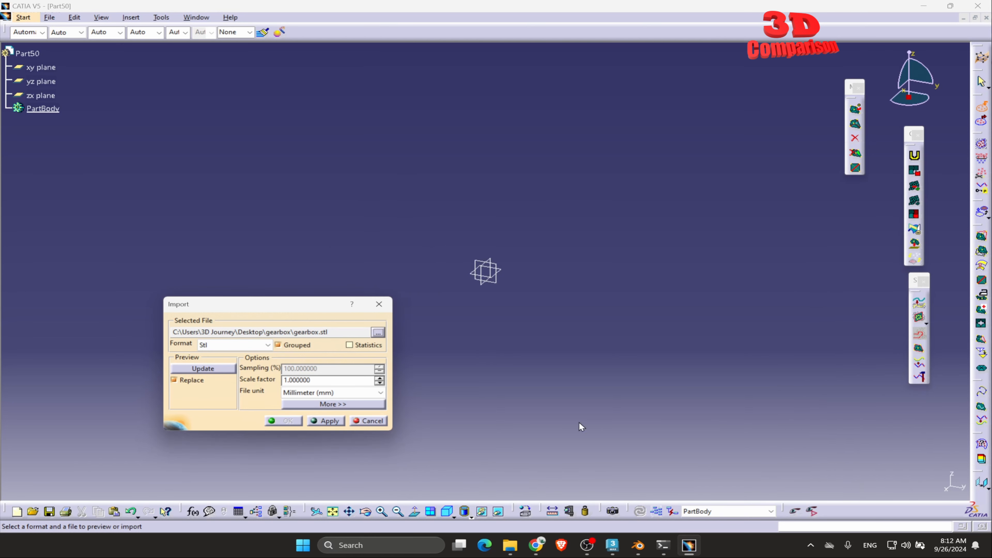
click(326, 421)
click(289, 421)
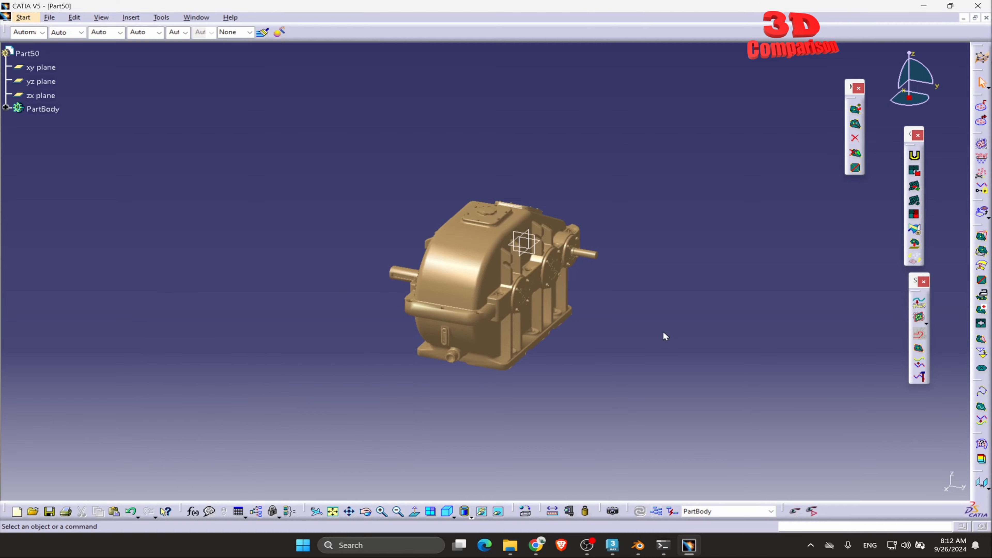
- Split the imported gearbox mesh into distinct connected zones with the Mesh Cleaner
middle_drag(659, 331, 558, 285)
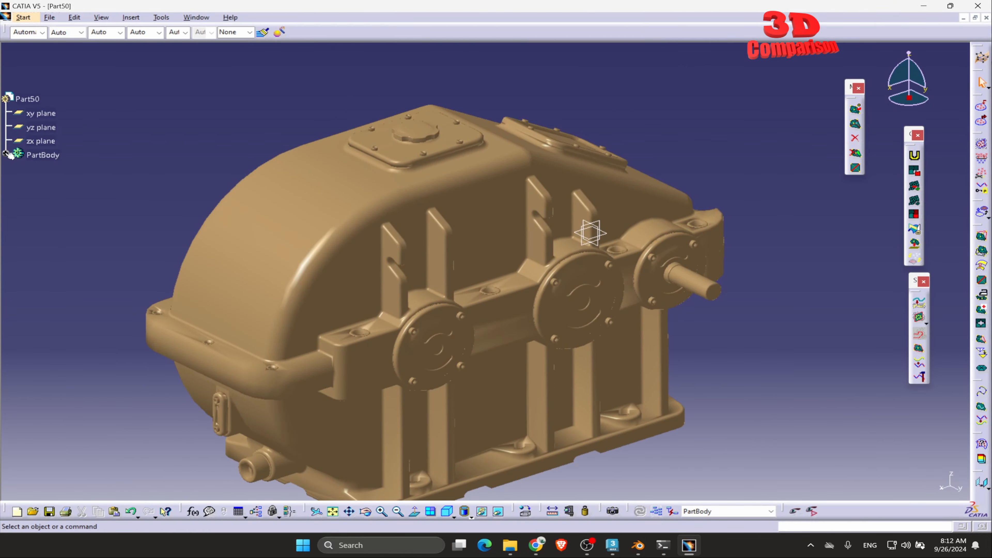
middle_drag(531, 365, 414, 219)
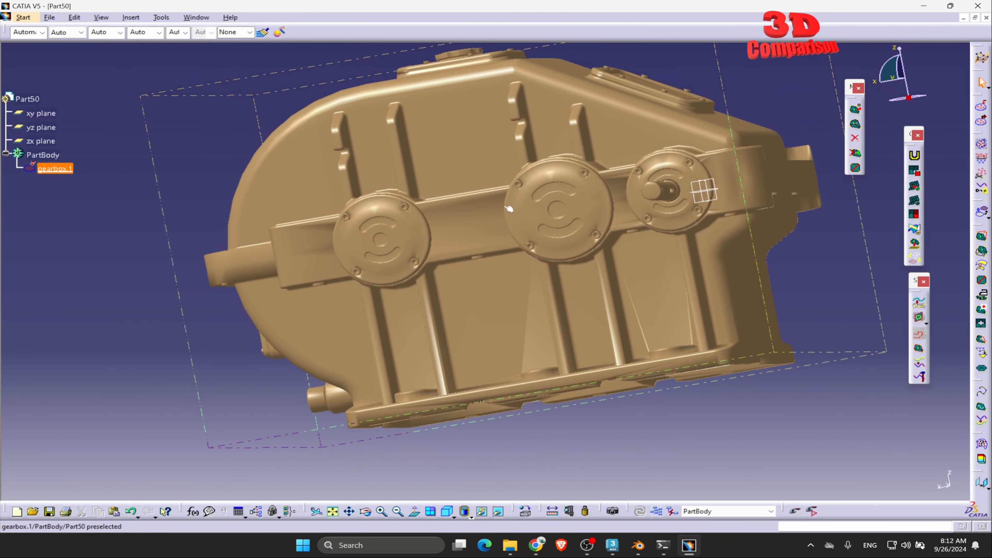
middle_drag(509, 210, 504, 240)
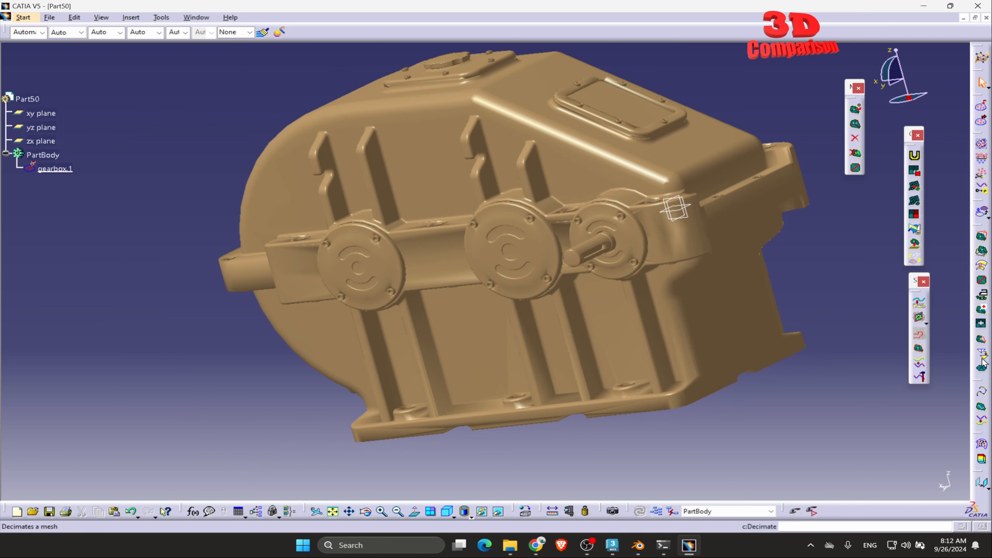
click(983, 311)
click(759, 335)
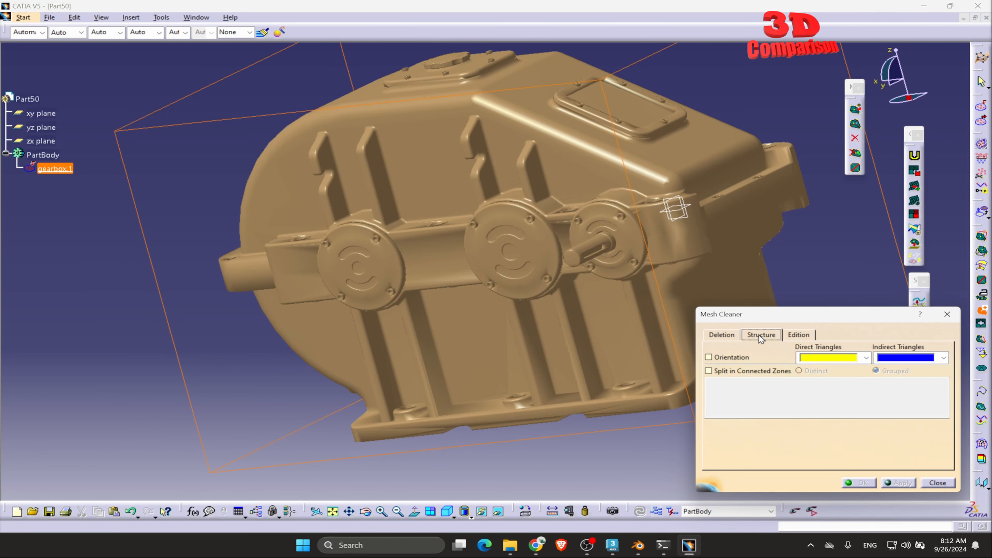
click(730, 369)
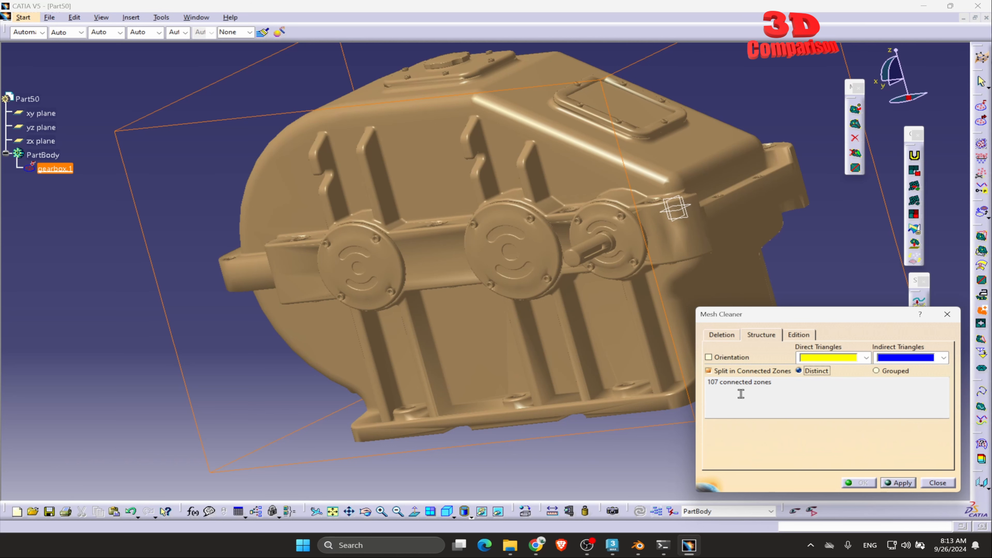
drag(778, 384, 706, 384)
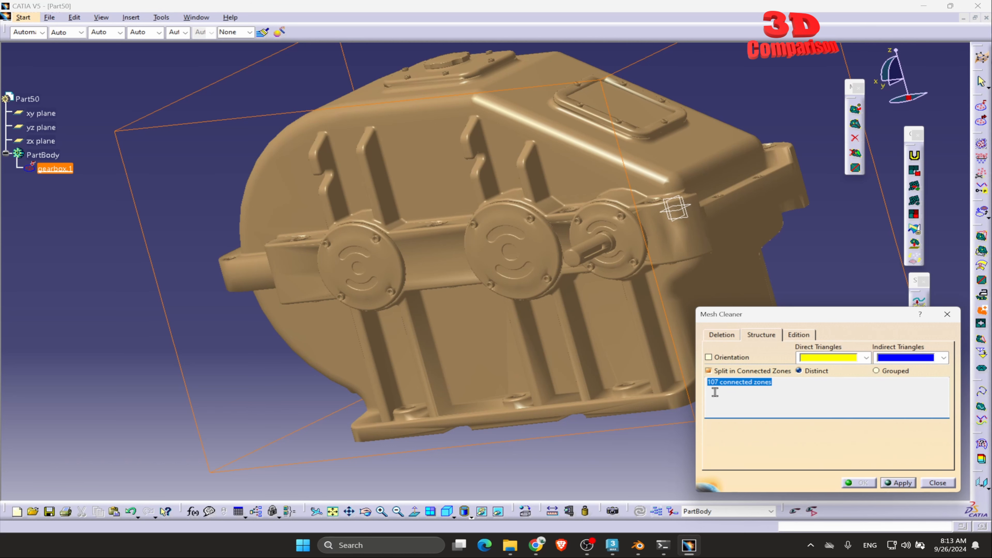
click(896, 483)
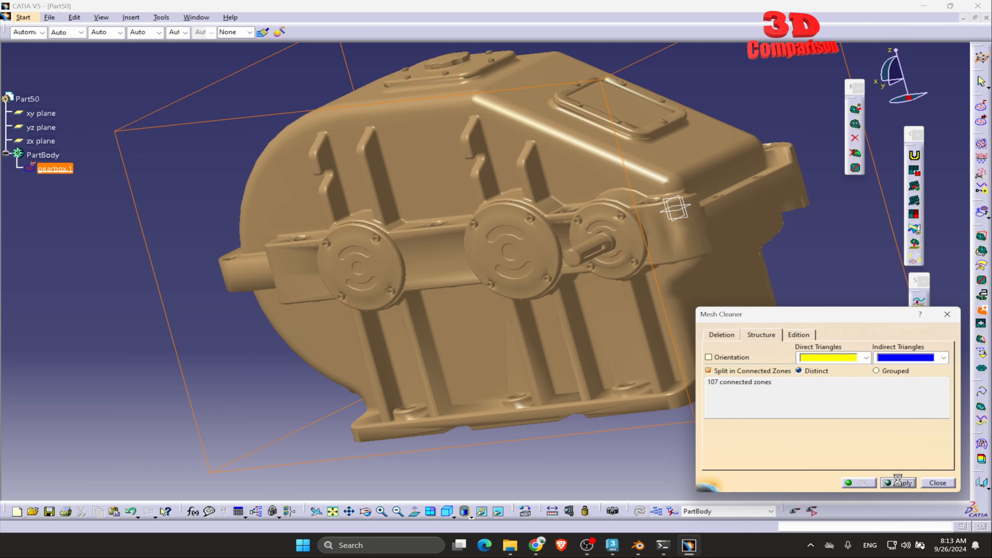
click(859, 483)
middle_drag(635, 248, 587, 306)
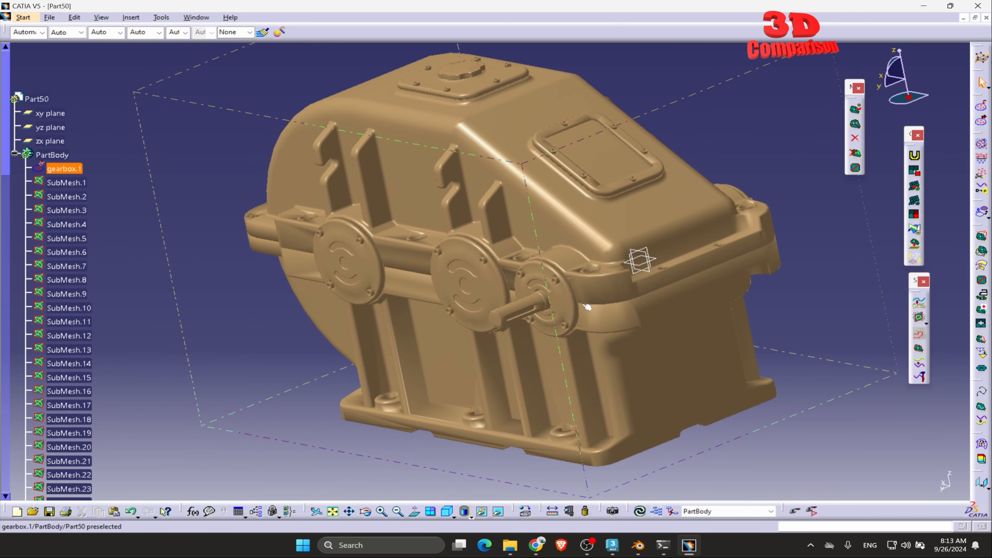
- Reframe the view on SubMesh.4 and hide the original gearbox.1 mesh
click(67, 224)
right_click(73, 223)
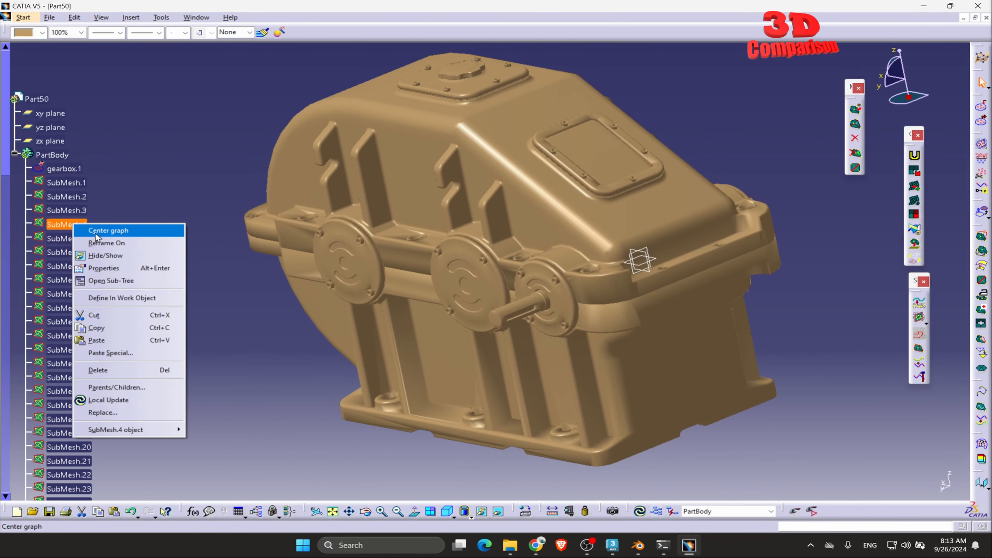
click(113, 242)
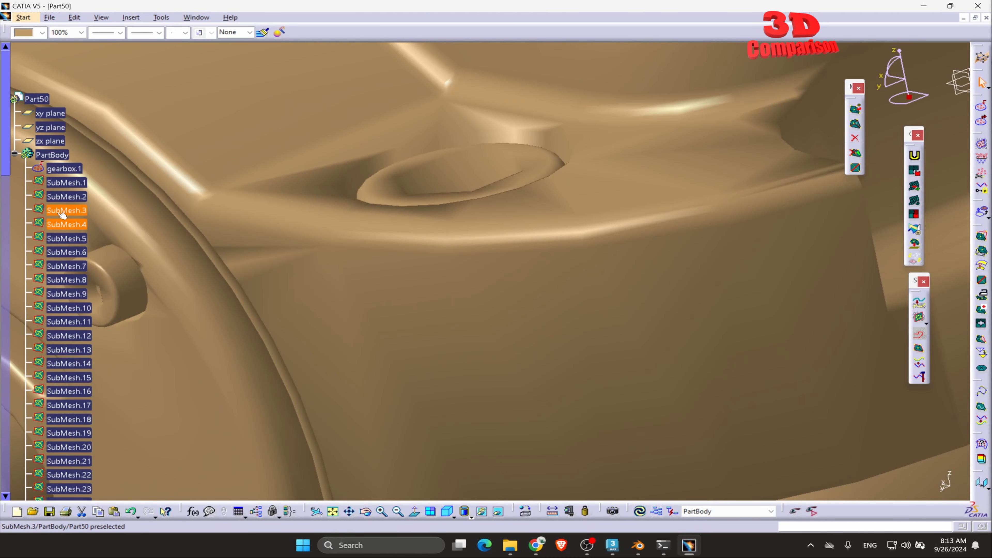
right_click(73, 172)
click(102, 200)
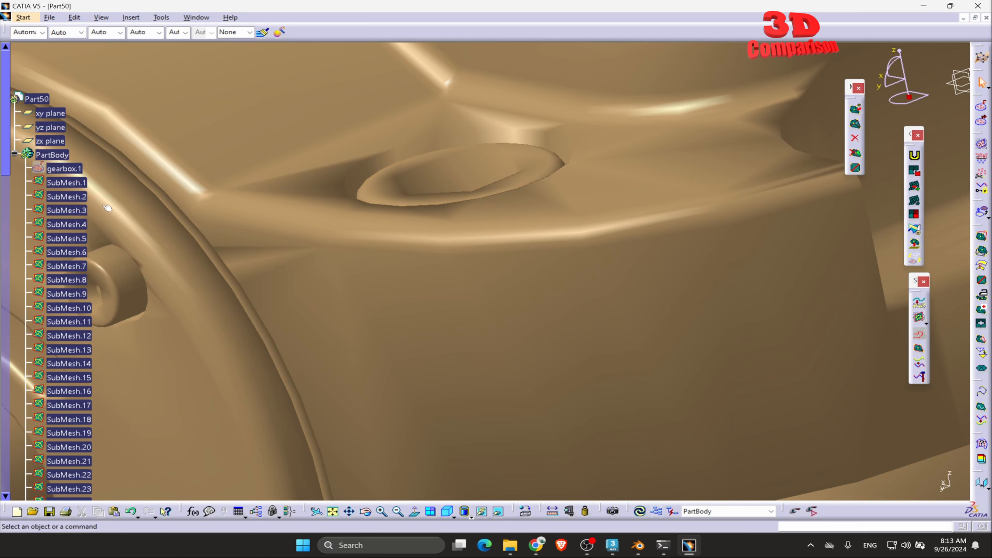
- Hide SubMesh.1 and bring it back to the visible space
click(73, 239)
click(297, 235)
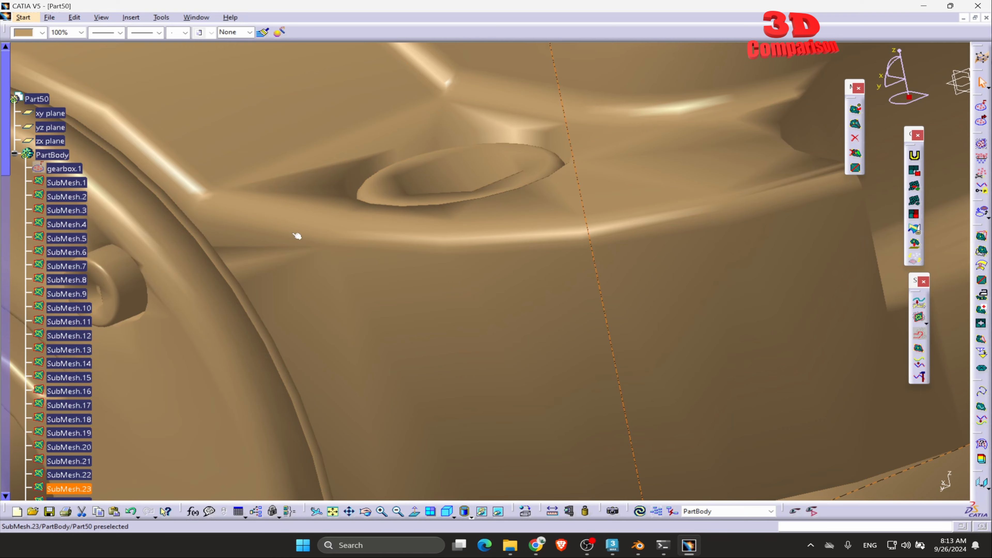
middle_drag(297, 234, 569, 234)
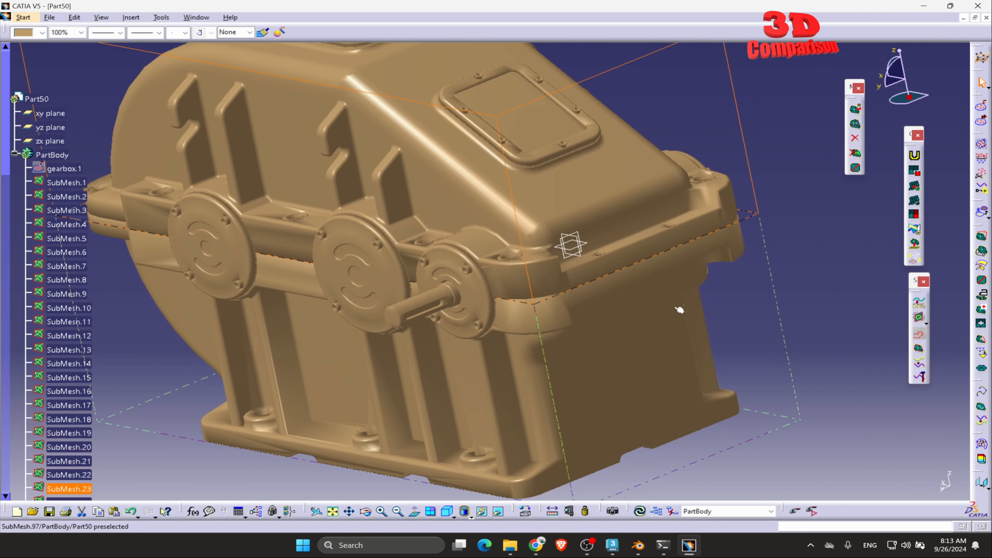
ctrl+middle_drag(654, 183, 654, 160)
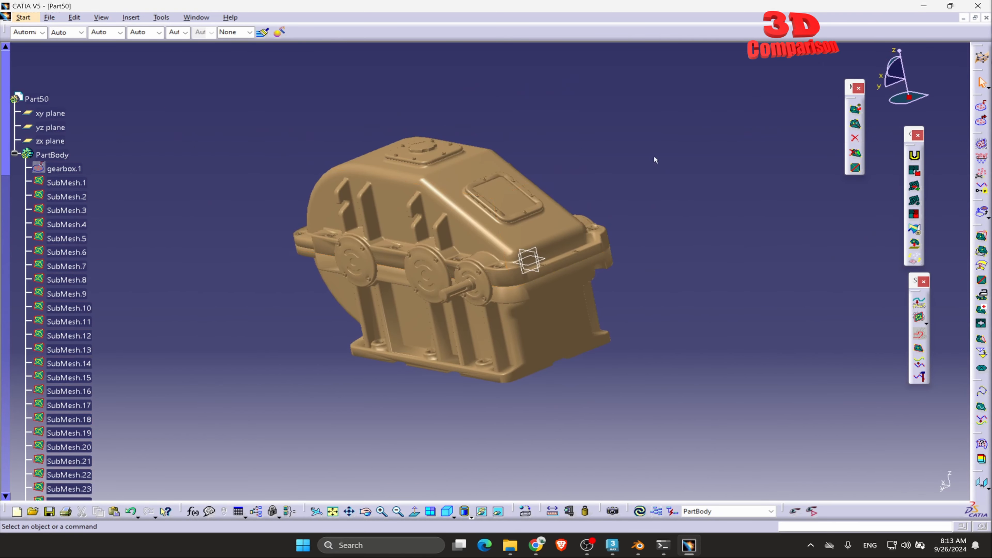
click(65, 184)
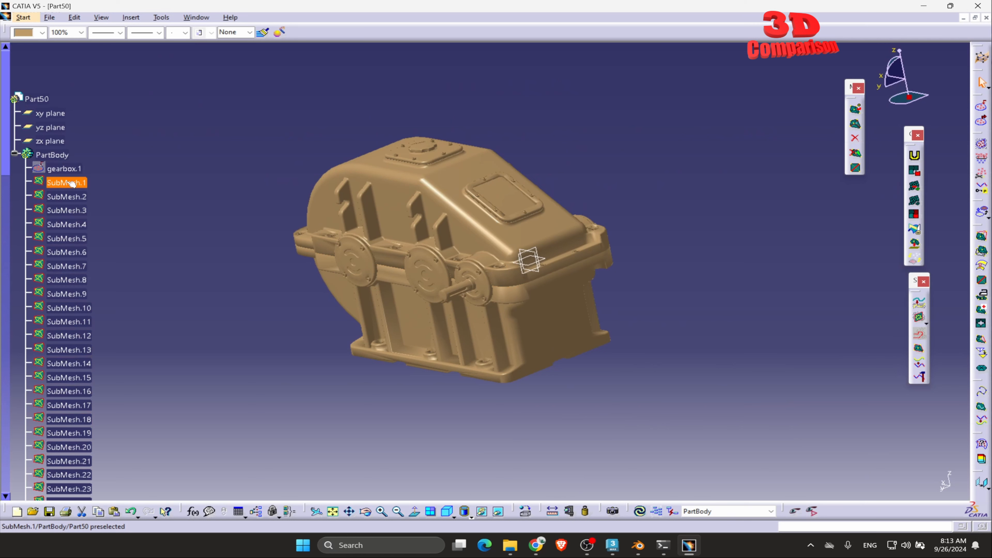
right_click(72, 184)
click(104, 212)
right_click(80, 184)
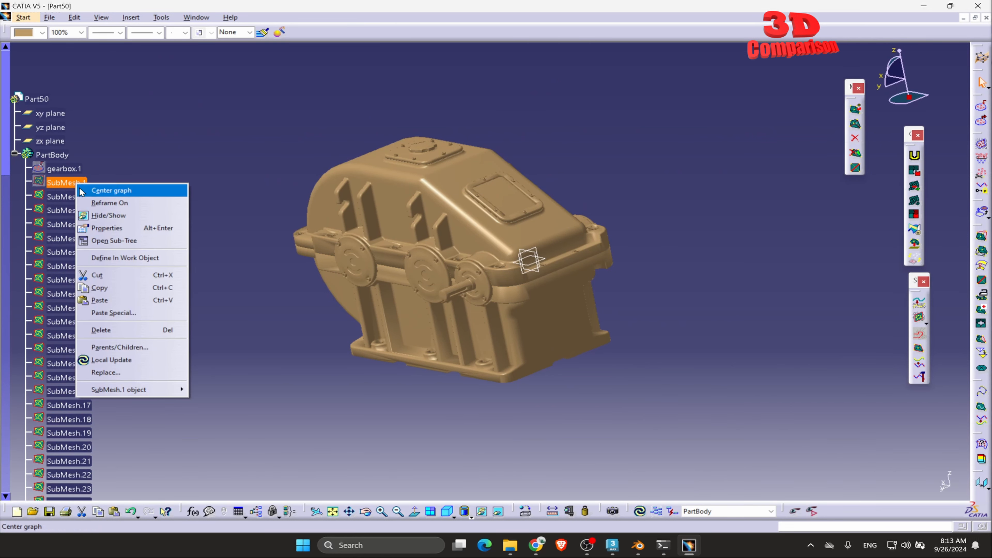
click(113, 213)
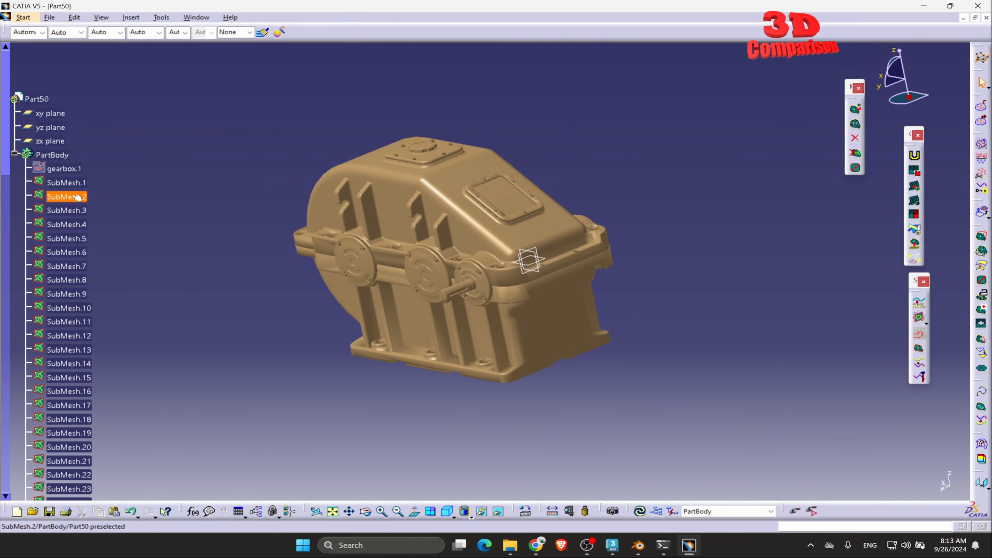
- Reframe the view on SubMesh.1 and hide it
click(76, 197)
scroll(103, 320, down, 7)
scroll(100, 313, up, 6)
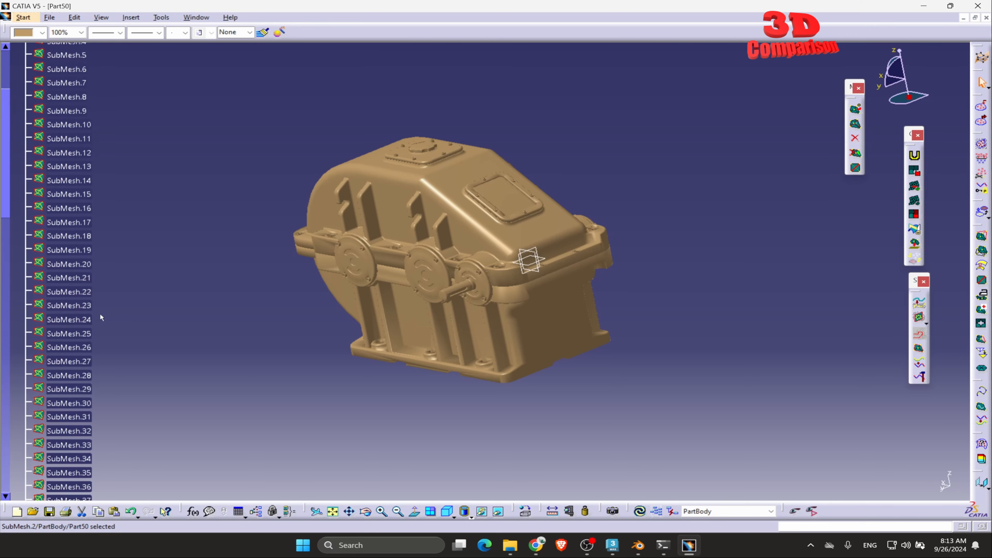
right_click(78, 183)
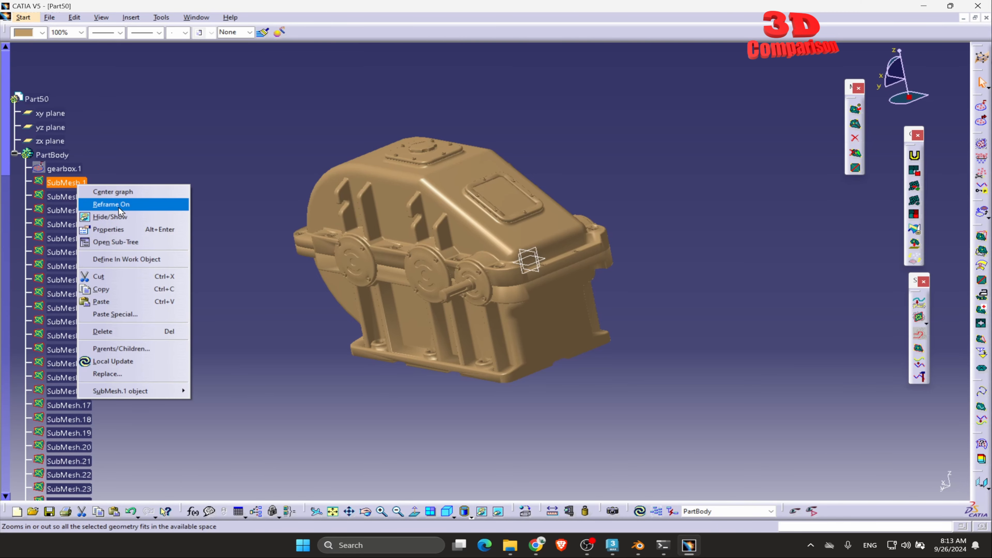
click(118, 204)
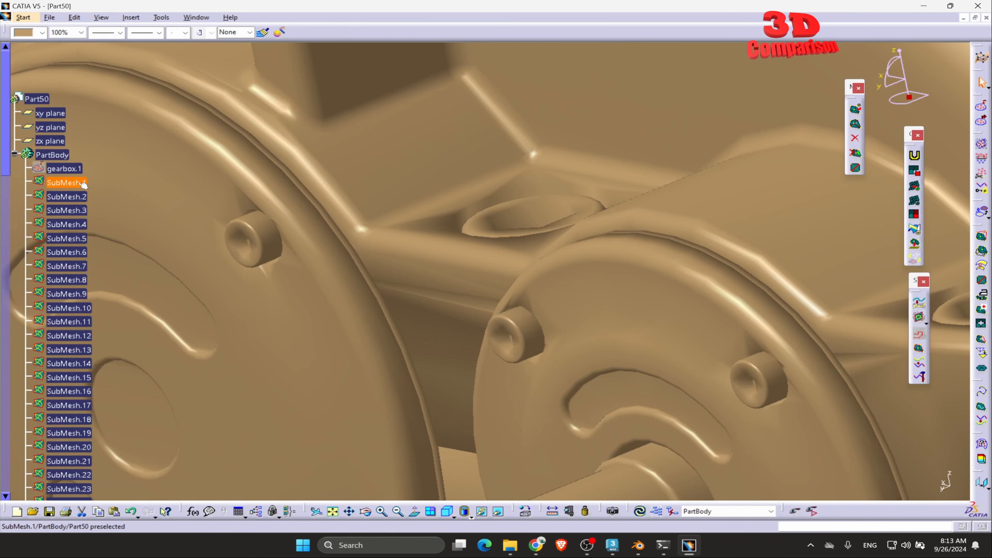
right_click(78, 183)
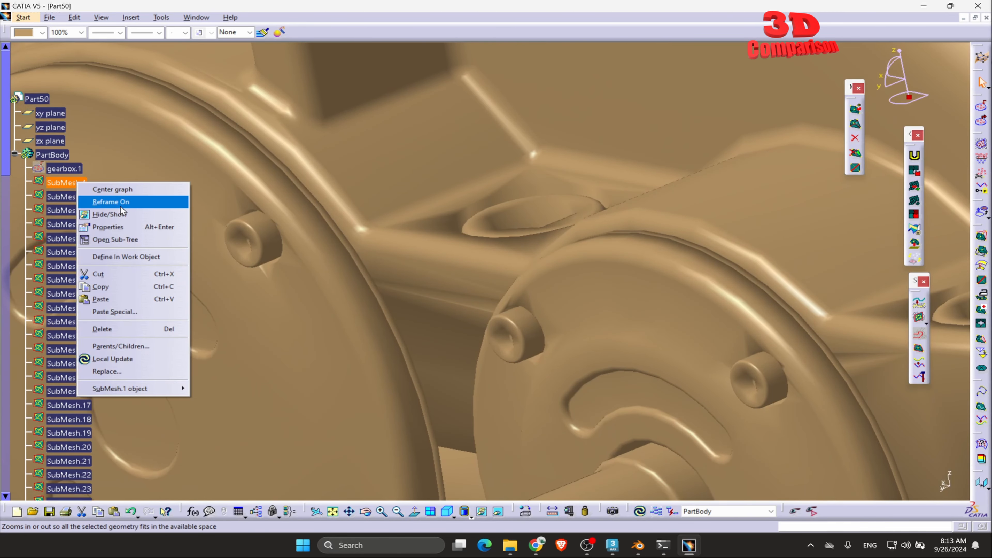
click(117, 214)
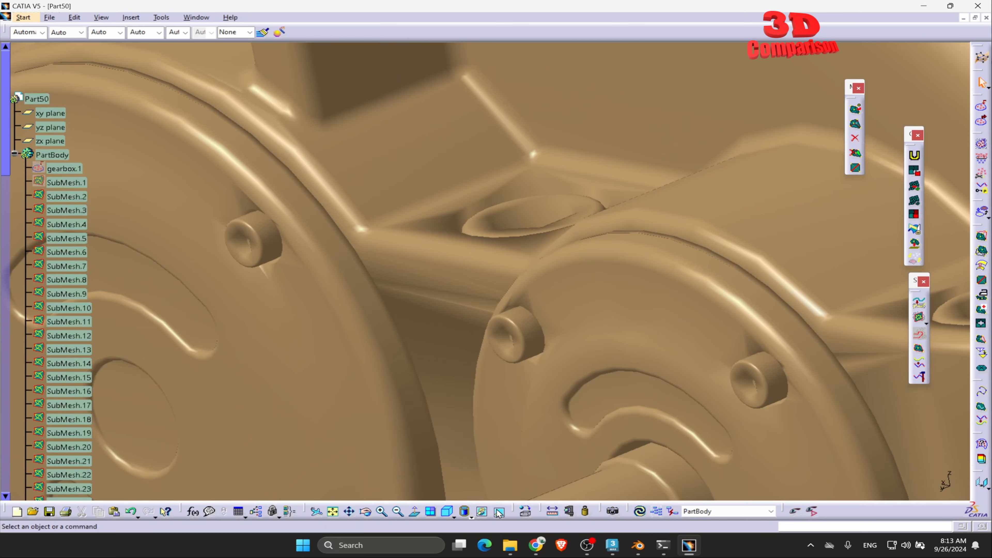
- Examine the gearbox.1 mesh in the hidden space and look through the full list of submeshes in the tree
ctrl+middle_drag(443, 272, 500, 423)
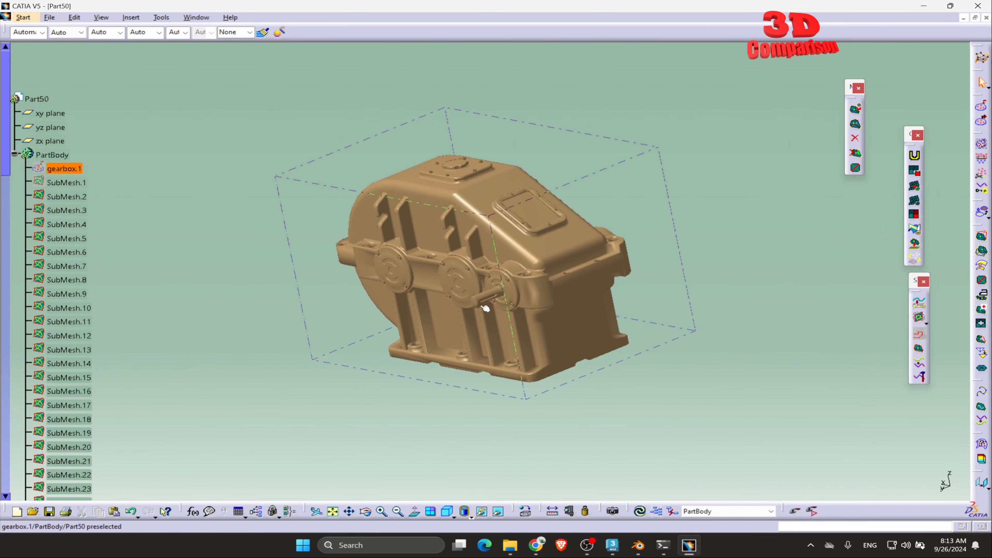
click(483, 245)
middle_drag(352, 241, 426, 266)
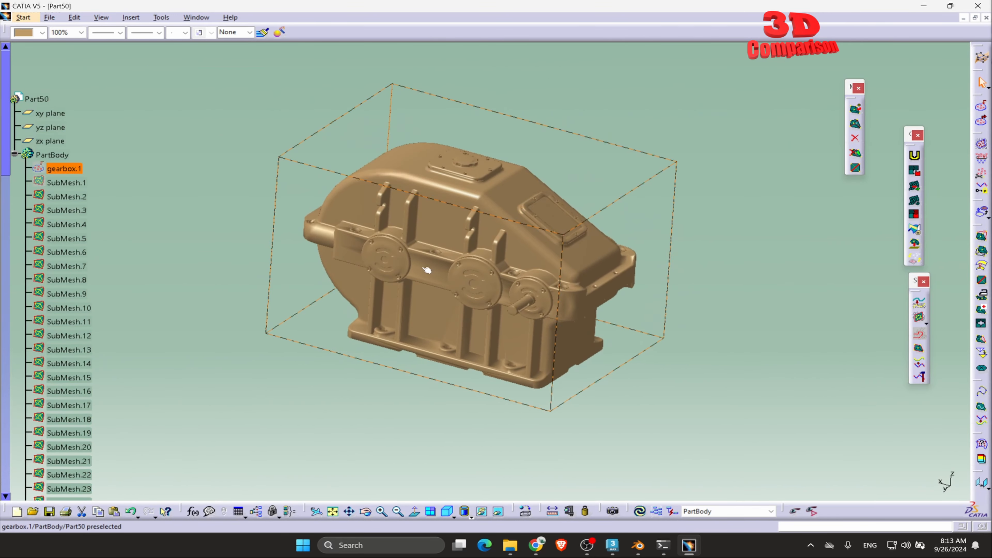
scroll(137, 419, down, 20)
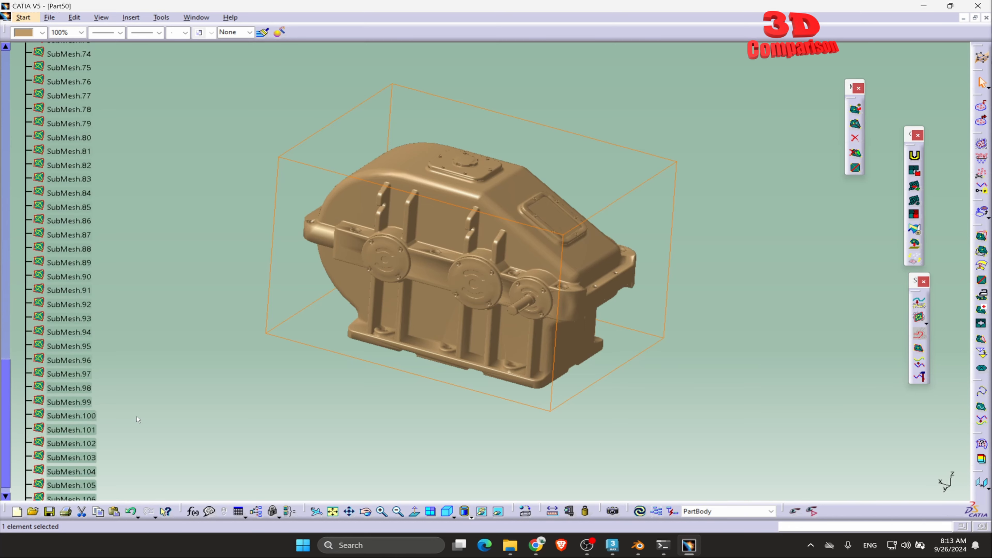
scroll(138, 419, up, 20)
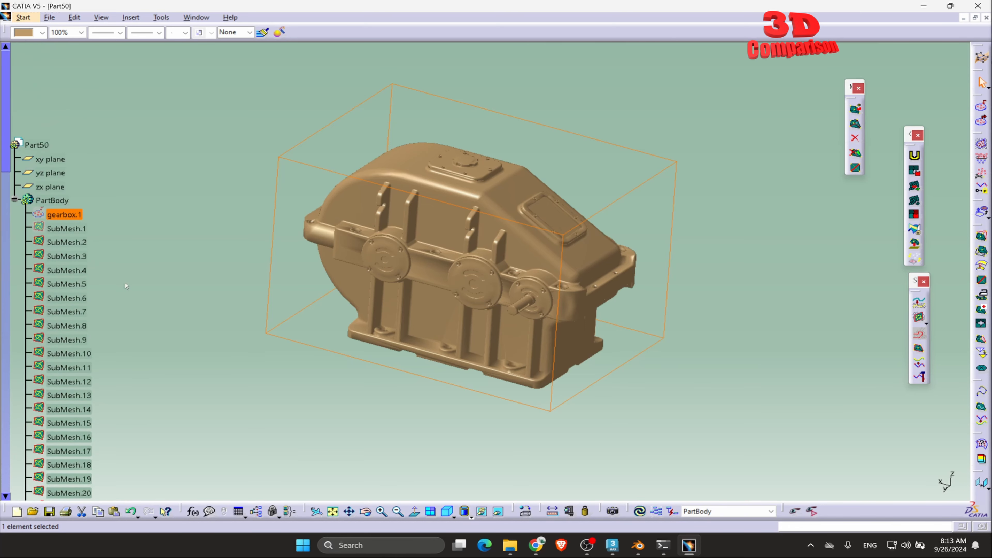
- Send SubMesh.2 to the hidden space and return SubMesh.1 to the visible space
click(66, 242)
right_click(77, 241)
click(108, 277)
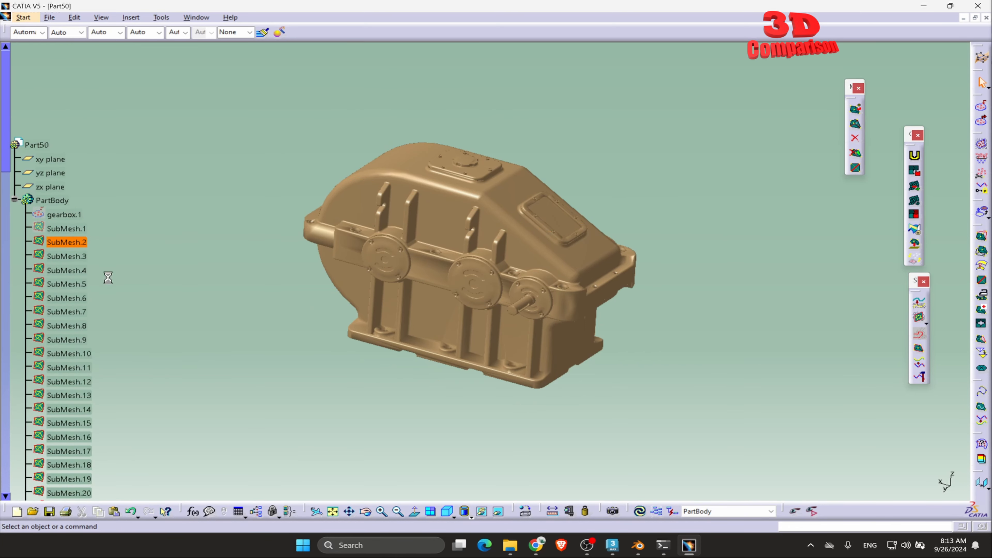
right_click(73, 229)
click(115, 264)
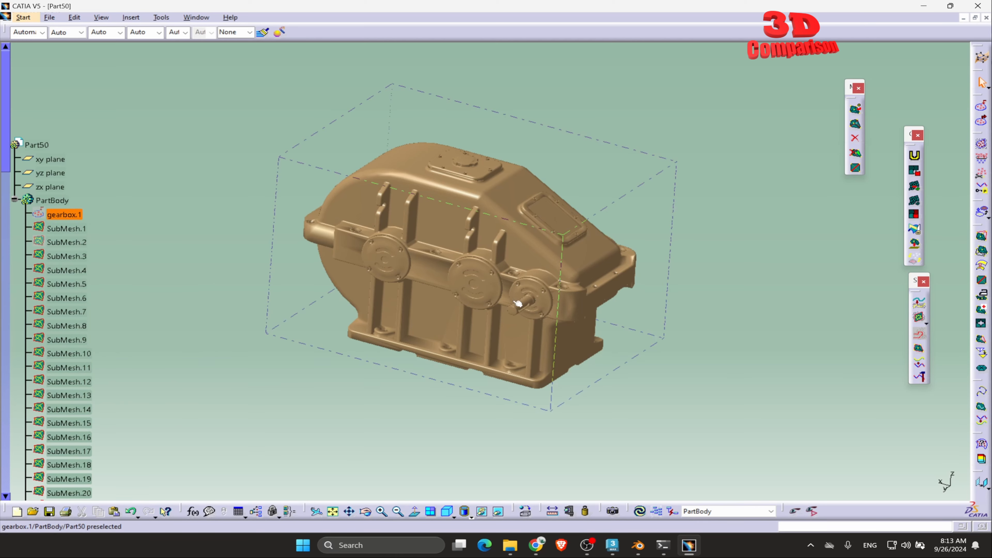
- Return to the visible space view and show SubMesh.2 again
click(497, 511)
click(59, 241)
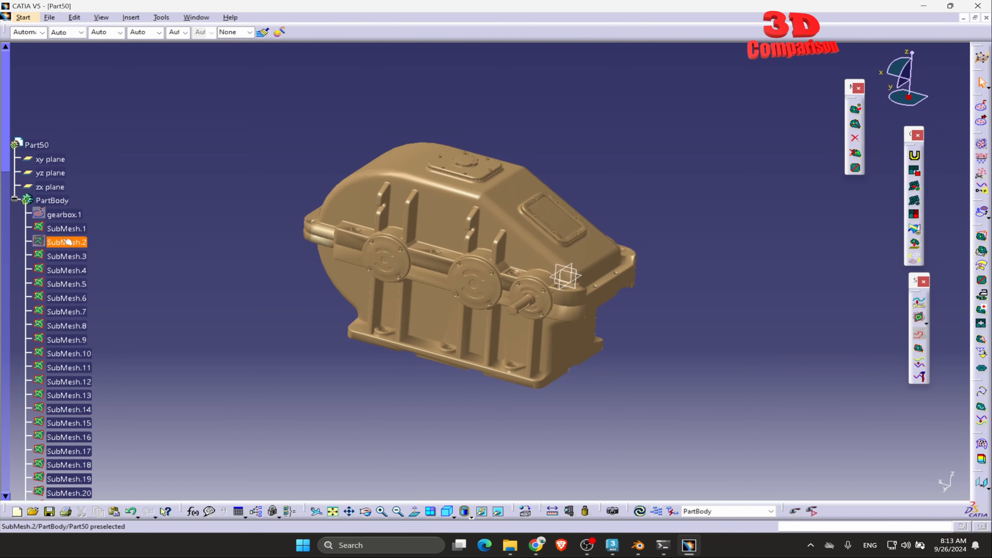
right_click(58, 242)
click(93, 279)
- Hide SubMesh.1 and all the remaining submeshes from SubMesh.2 to the last one in the tree
right_click(74, 229)
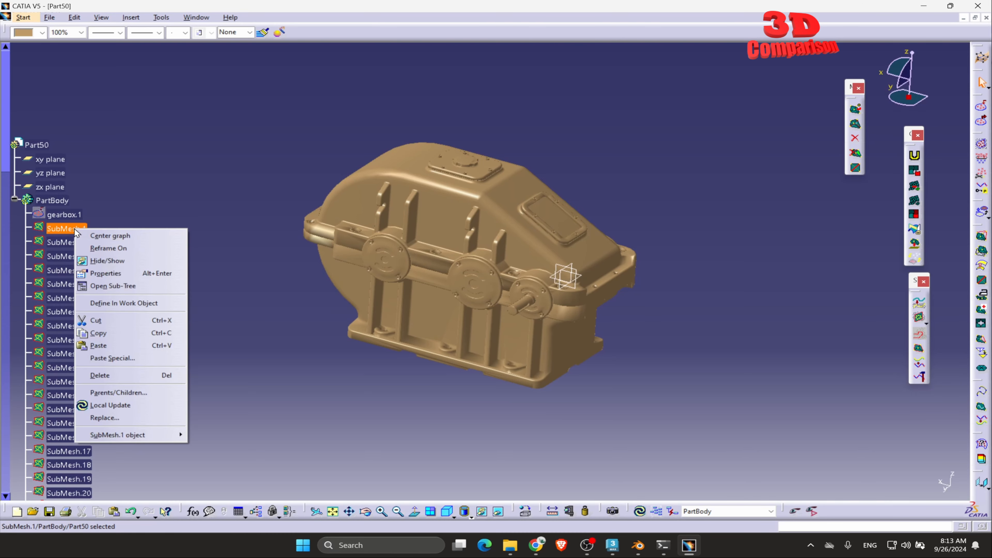
click(115, 262)
click(69, 243)
scroll(90, 332, down, 20)
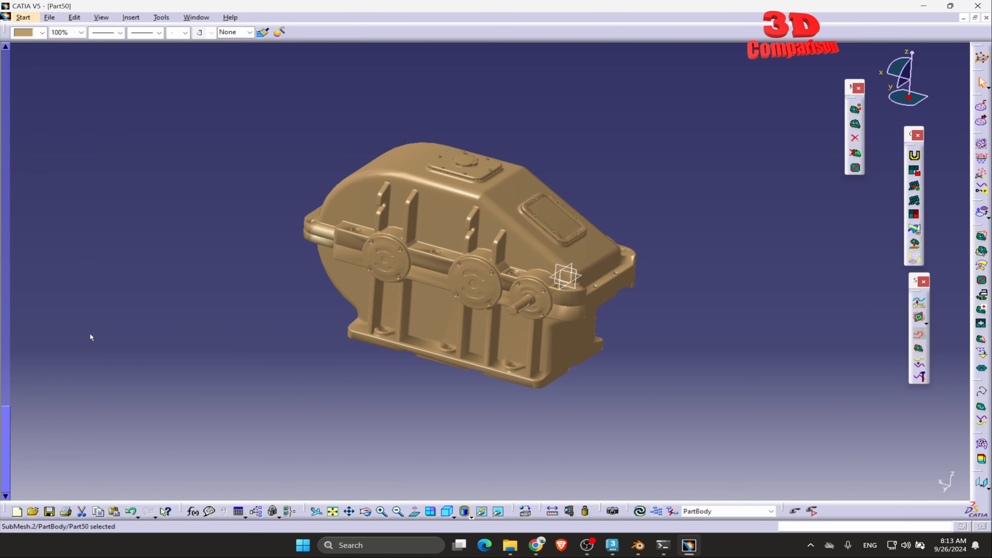
shift+click(90, 283)
right_click(90, 284)
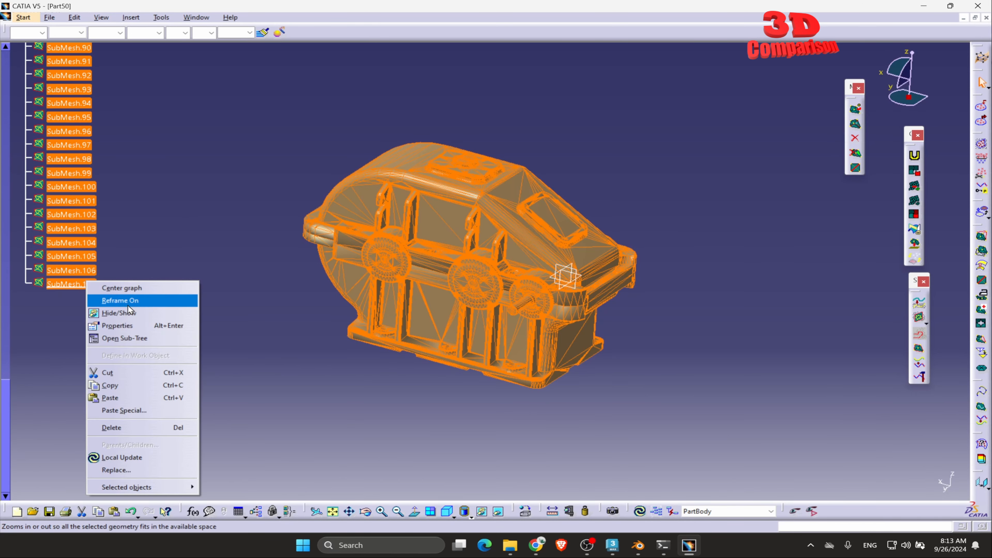
click(127, 299)
- Show SubMesh.1 on its own and inspect its shape up close
scroll(167, 303, up, 15)
scroll(183, 314, up, 10)
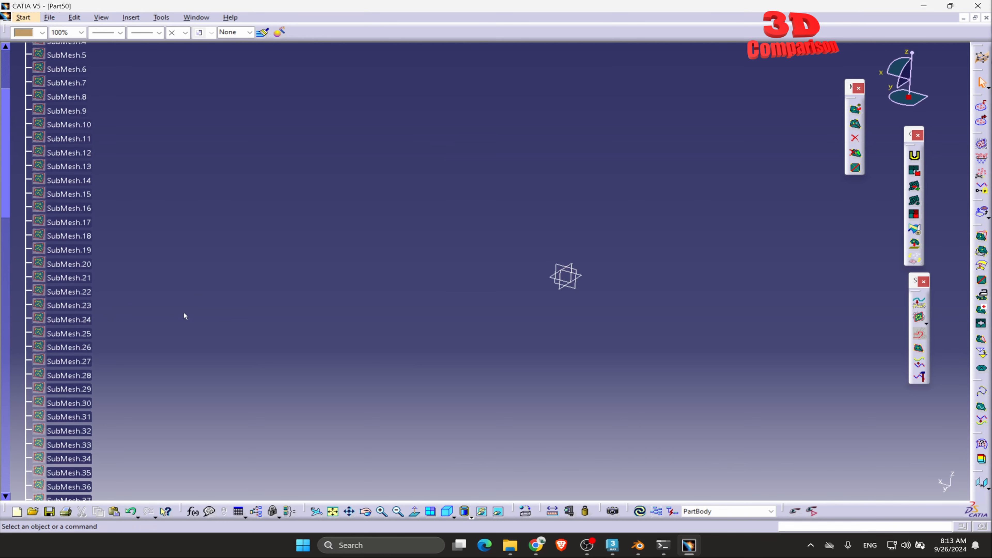
click(66, 274)
right_click(82, 274)
click(118, 305)
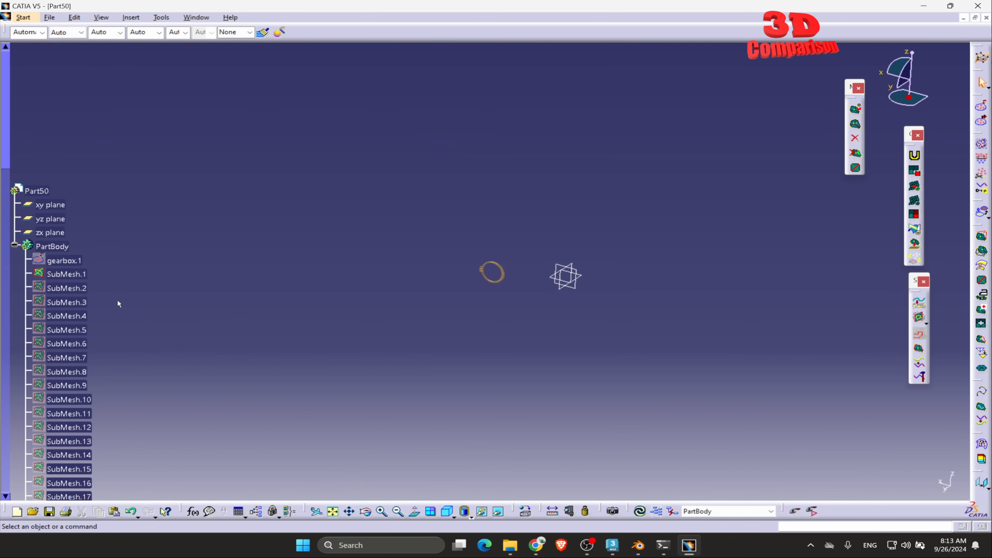
ctrl+middle_drag(444, 302, 489, 120)
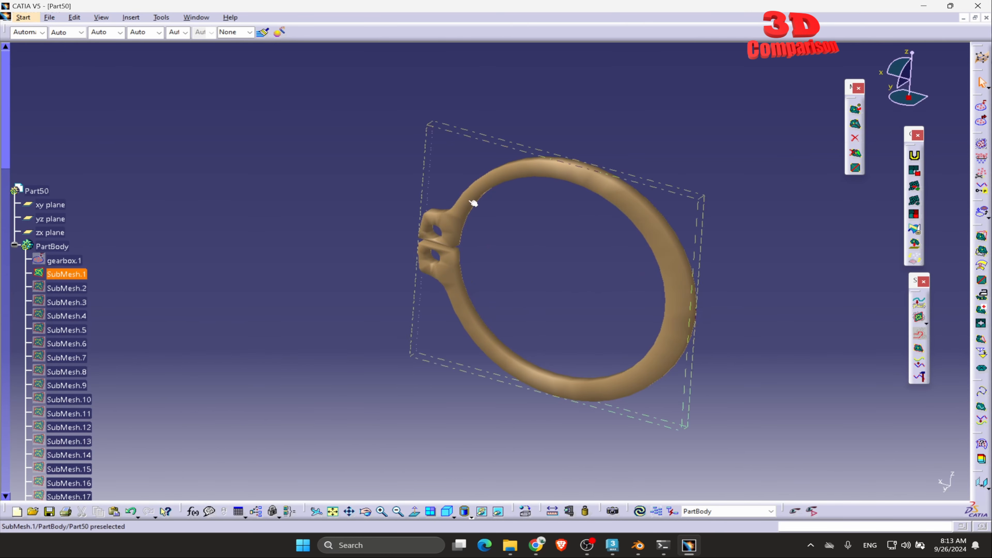
- Hide SubMesh.1 and show SubMesh.2 in its place to inspect it
right_click(71, 274)
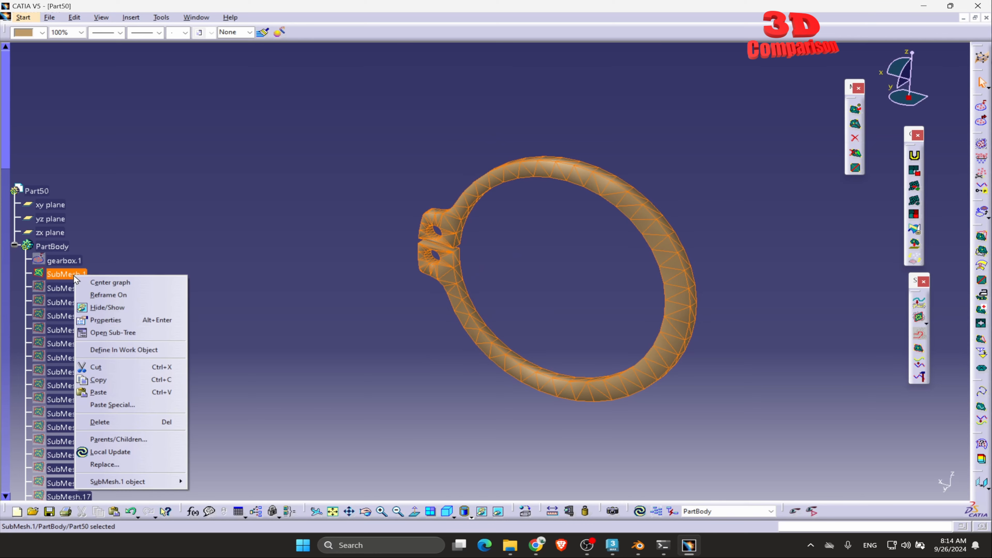
click(104, 309)
click(78, 291)
right_click(78, 291)
click(103, 325)
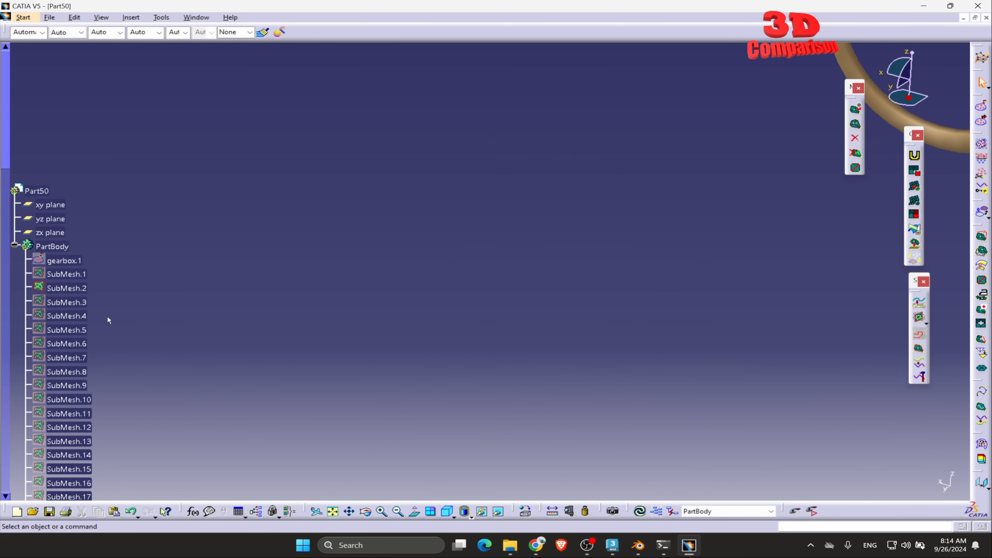
ctrl+middle_drag(639, 208, 497, 360)
- Hide SubMesh.2 and switch to the Gearbox.STEP document
right_click(90, 316)
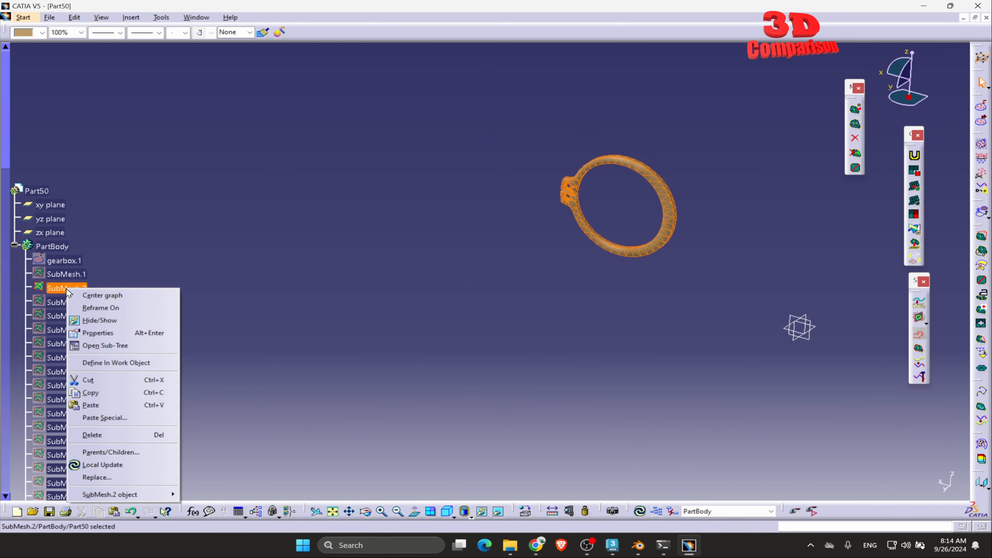
click(102, 322)
click(196, 17)
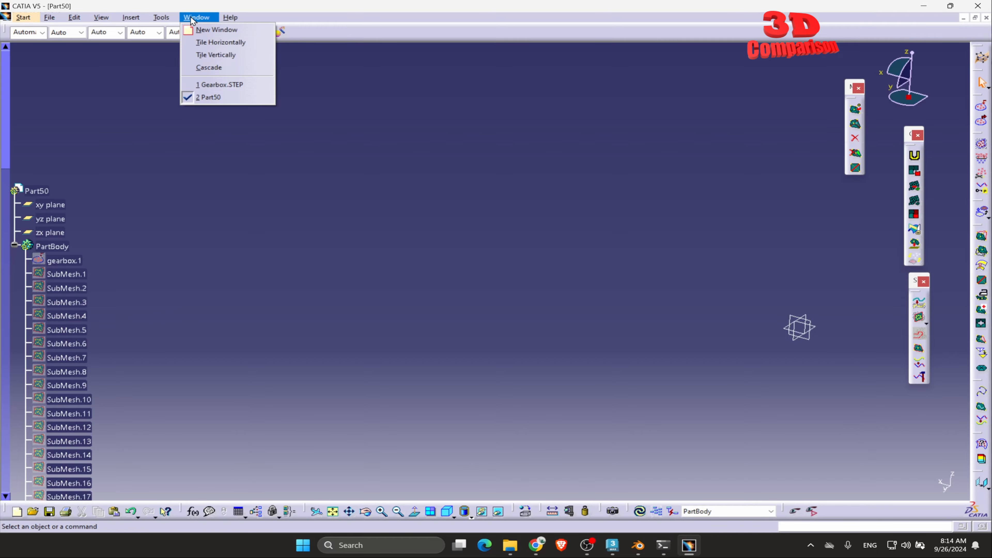
click(237, 88)
middle_drag(728, 257, 664, 302)
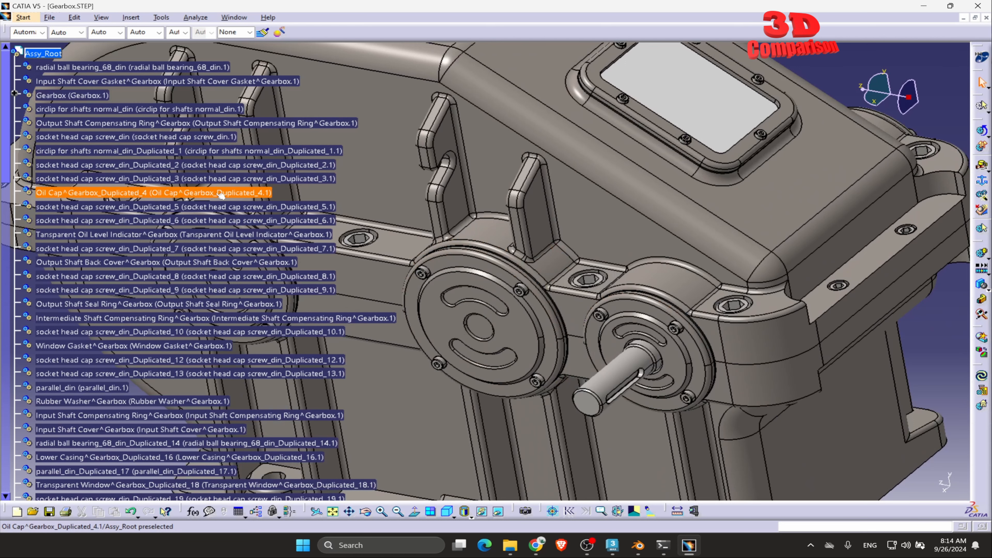
- Hide the middle shaft cover on the gearbox side and the dark gasket ring behind it
right_click(541, 314)
click(572, 346)
right_click(544, 303)
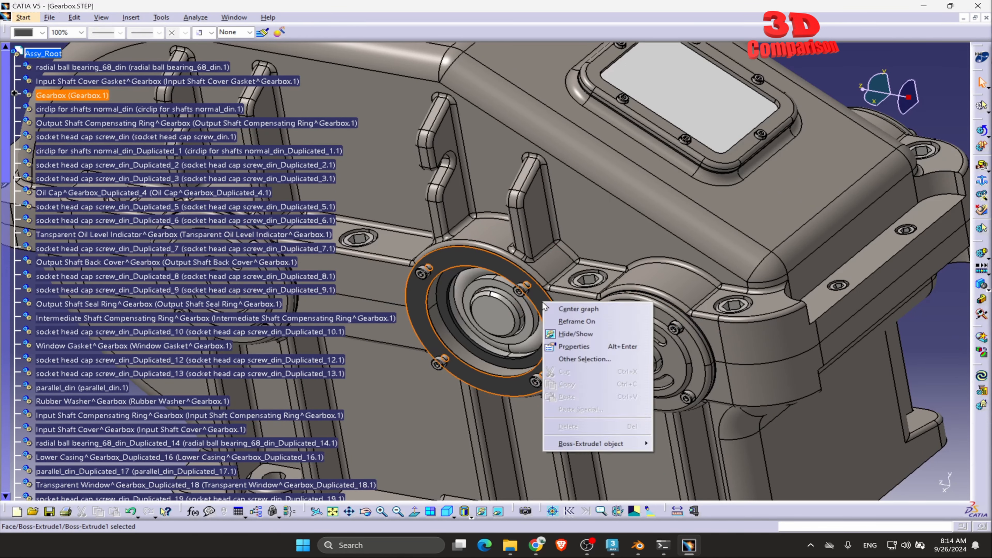
click(569, 335)
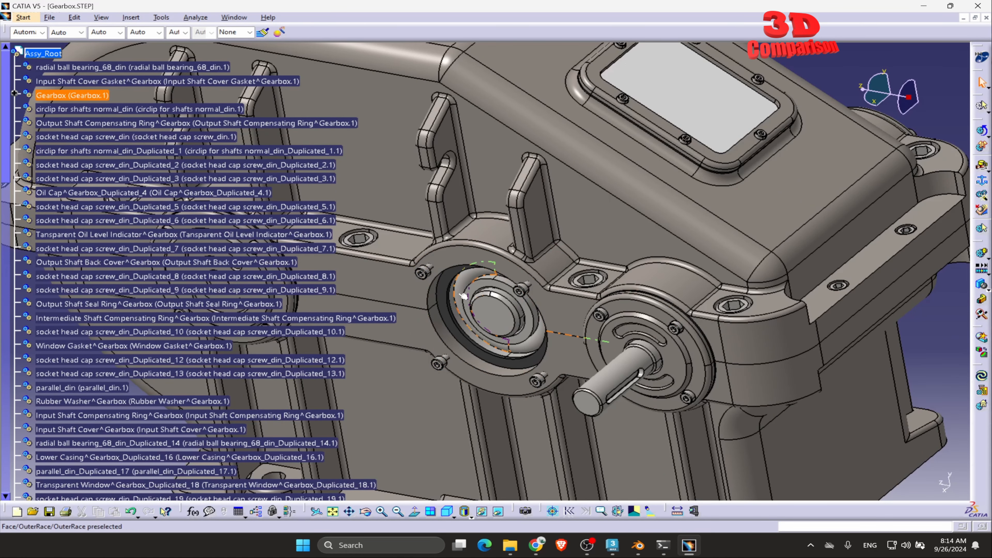
- Locate the ring inside the middle bore in the specification tree and select its part, Intermediate Shaft Compensating Ring^Gearbox_Duplicated_99, to identify it
right_click(447, 286)
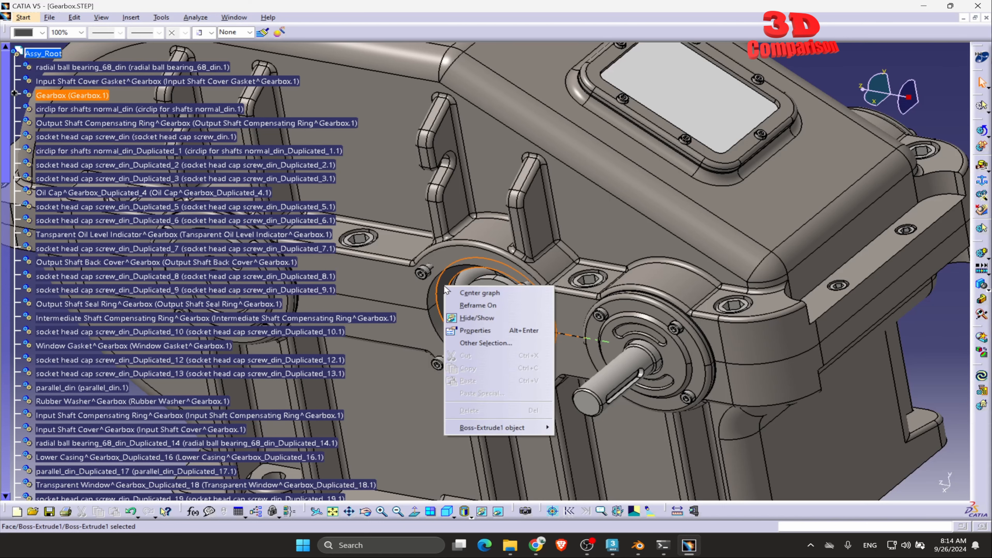
click(488, 293)
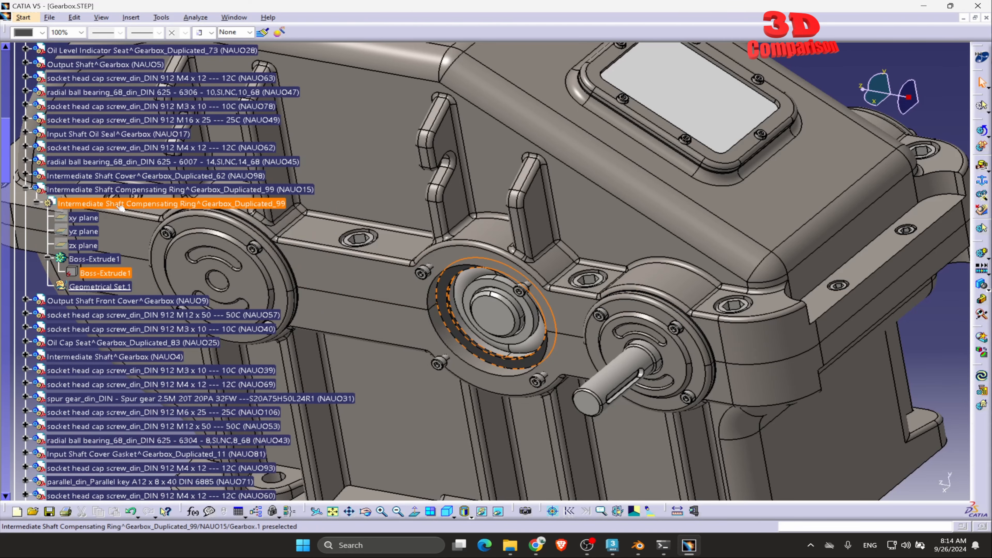
click(200, 206)
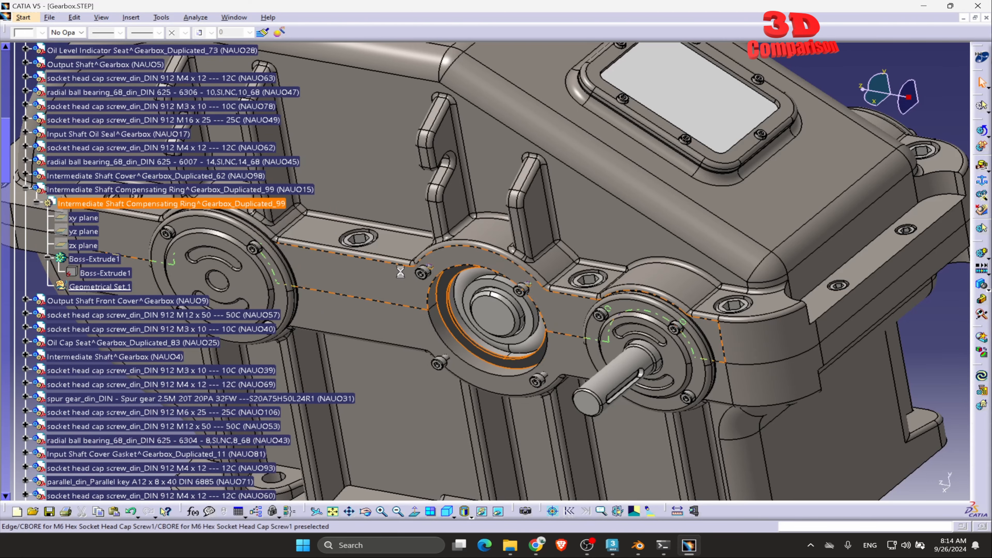
mouse_move(461, 313)
middle_down()
mouse_move(493, 199)
mouse_move(498, 282)
mouse_move(478, 314)
middle_up()
click(280, 116)
- Switch to the Part50 document and show SubMesh.6 on its own to inspect it
click(234, 17)
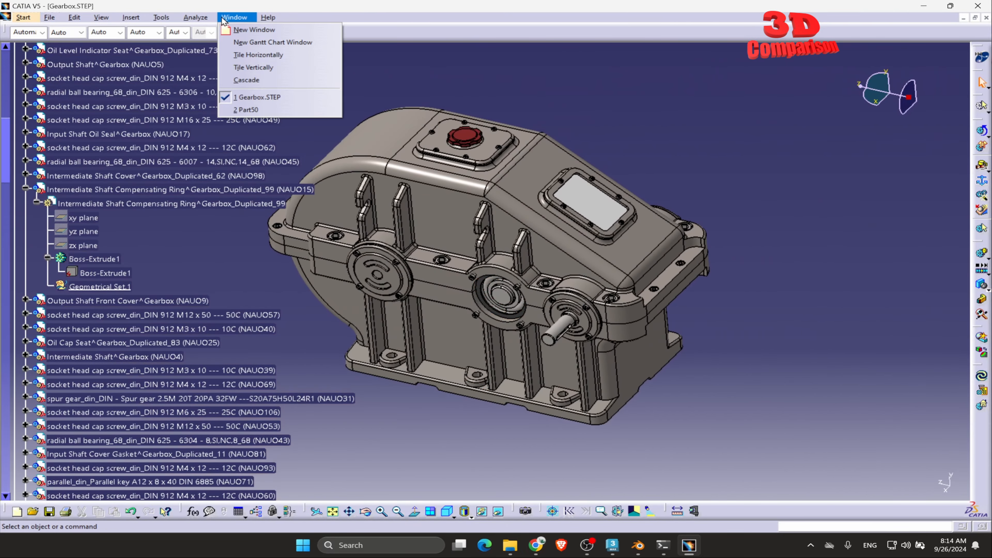
click(270, 110)
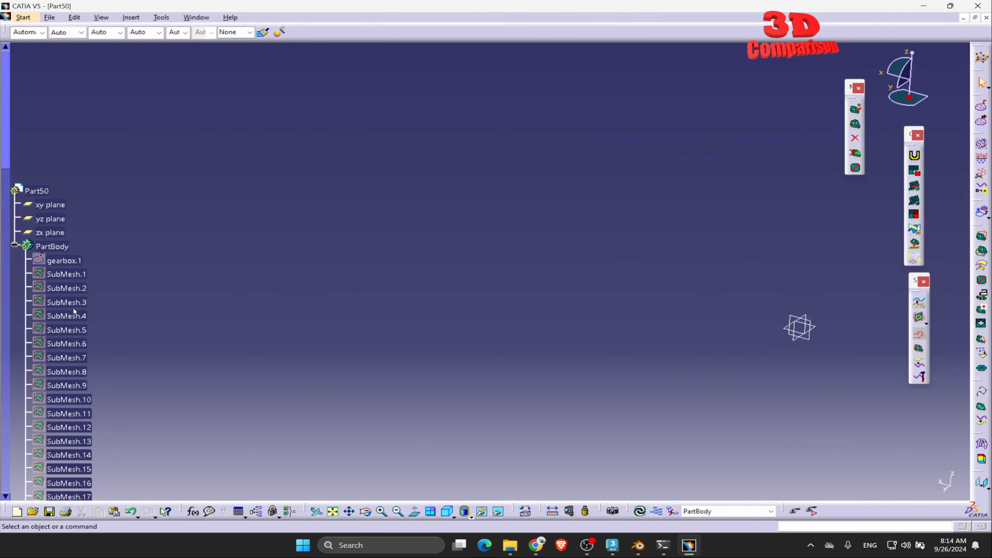
scroll(74, 312, down, 20)
scroll(76, 317, up, 20)
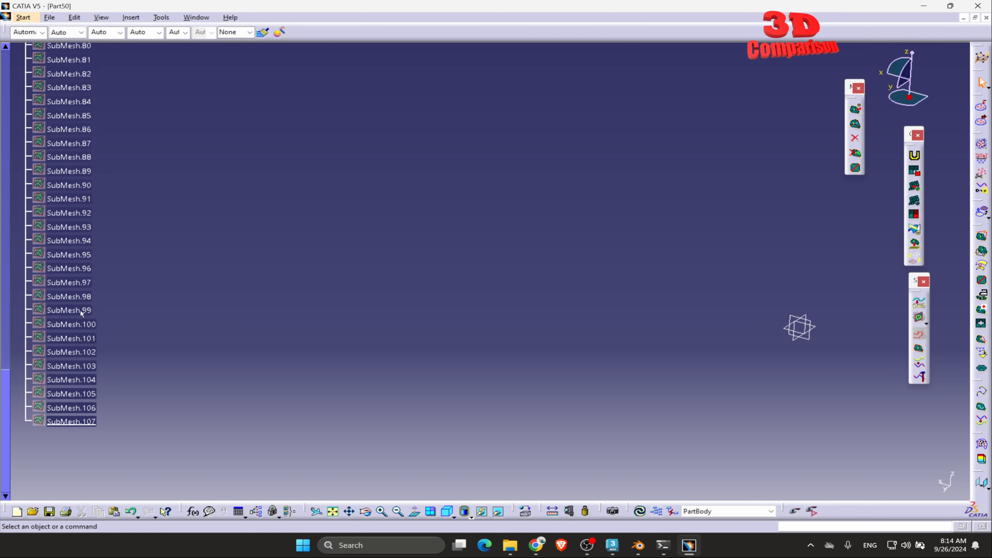
scroll(88, 297, up, 5)
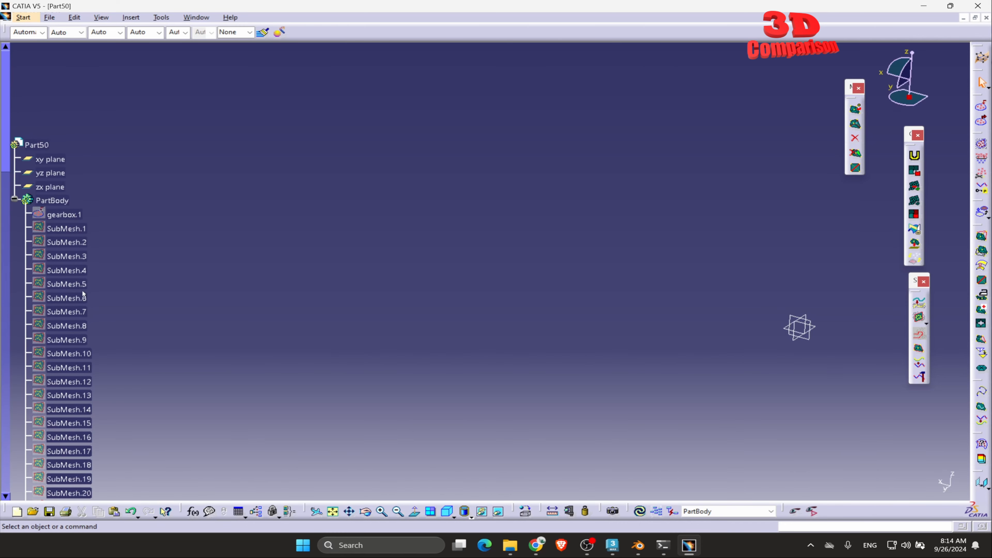
right_click(80, 300)
click(116, 334)
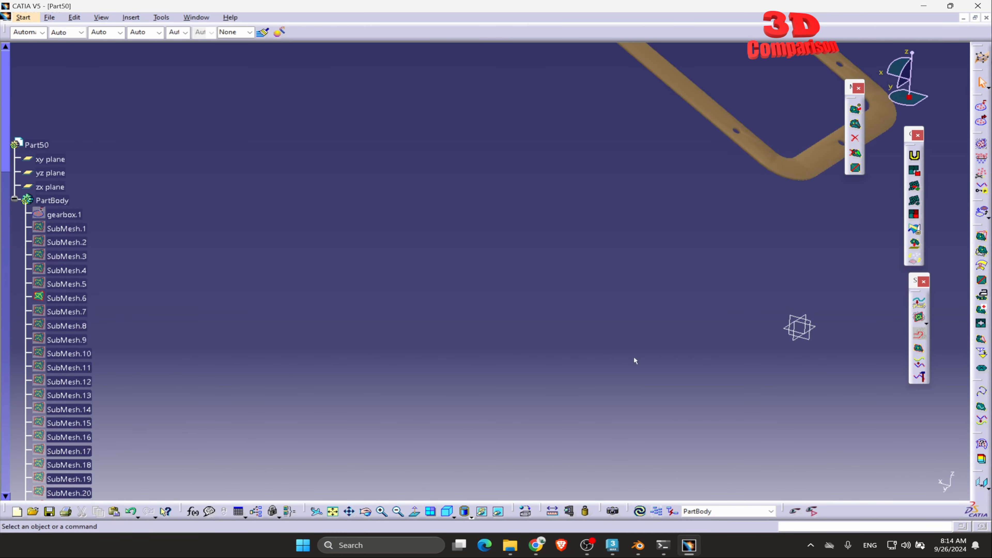
middle_drag(633, 356, 503, 360)
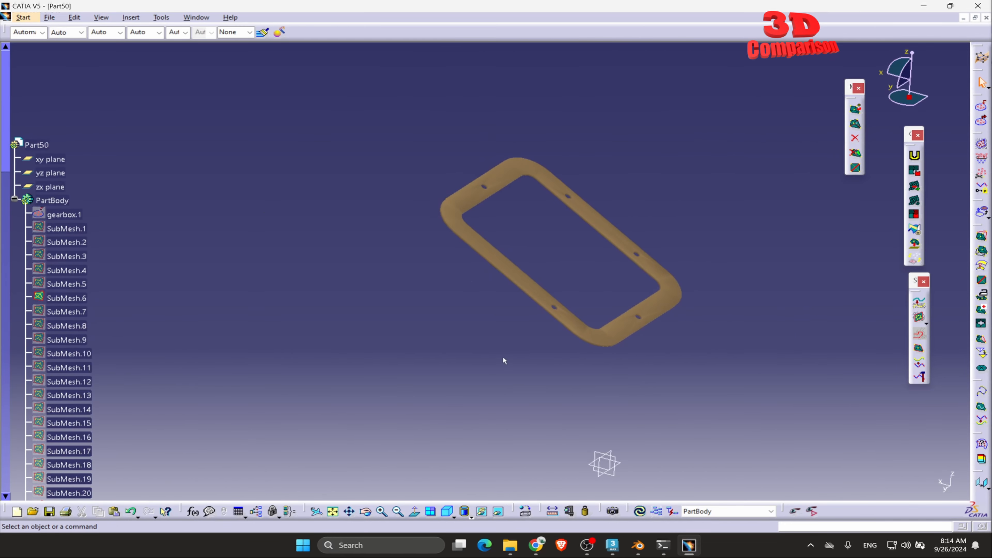
click(88, 300)
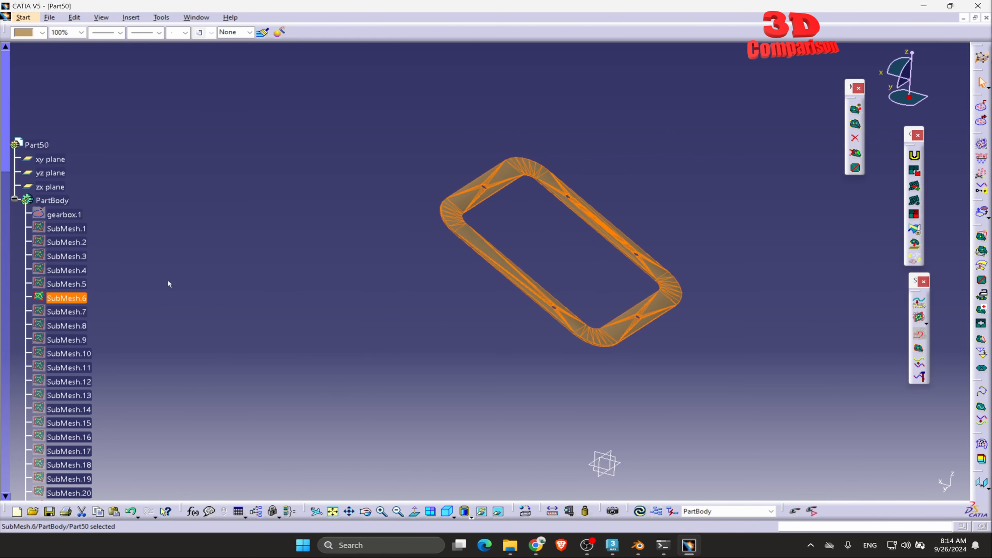
- Hide SubMesh.6 and show SubMesh.7 in its place to inspect it
right_click(77, 298)
click(113, 329)
right_click(77, 315)
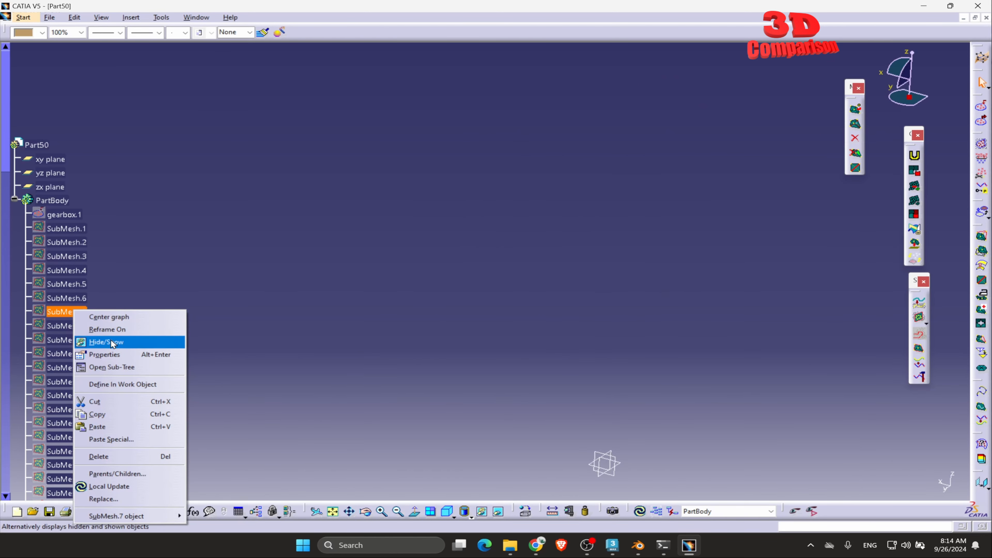
click(111, 343)
middle_drag(432, 328, 597, 442)
- Hide SubMesh.7 and show all submeshes from SubMesh.1 to SubMesh.107 together
right_click(77, 312)
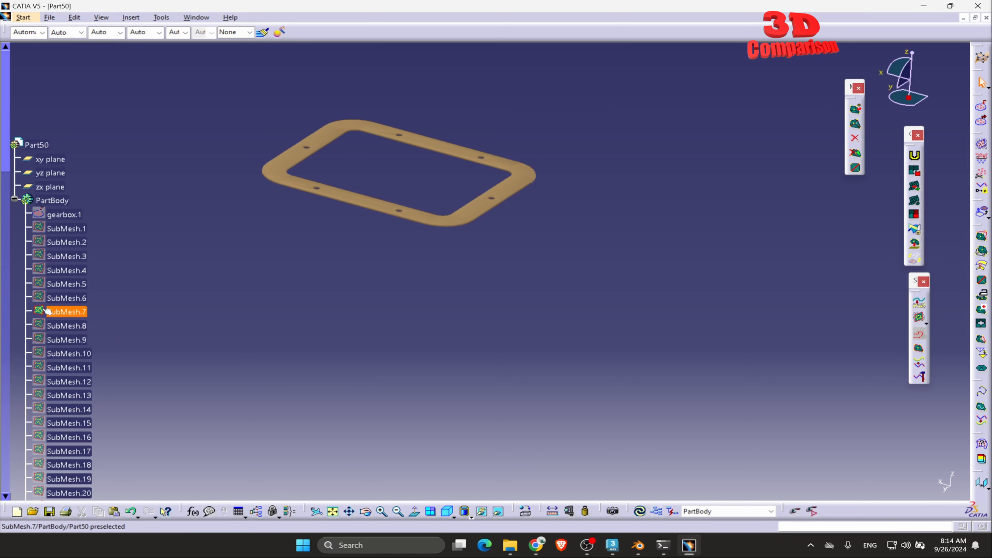
click(113, 340)
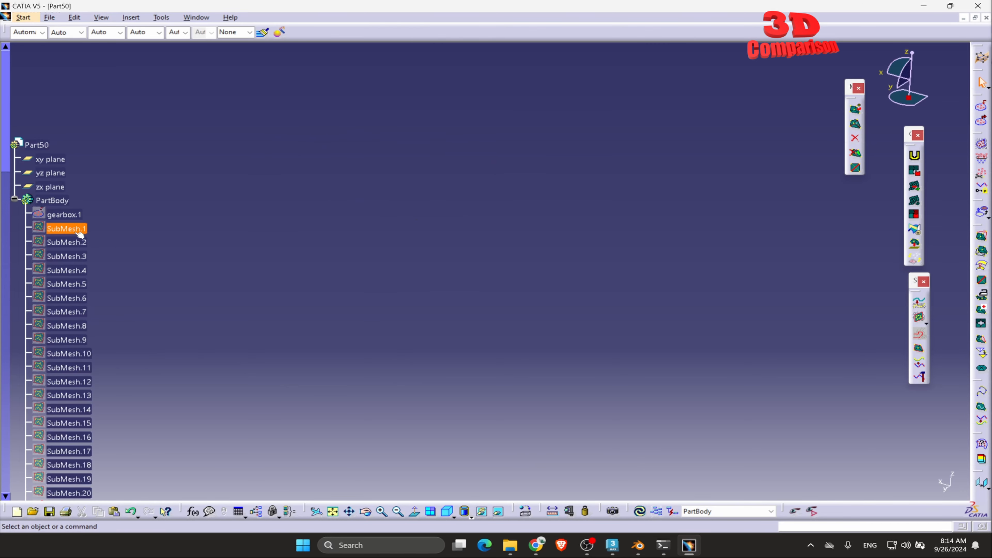
click(69, 228)
scroll(167, 420, down, 12)
scroll(124, 408, down, 18)
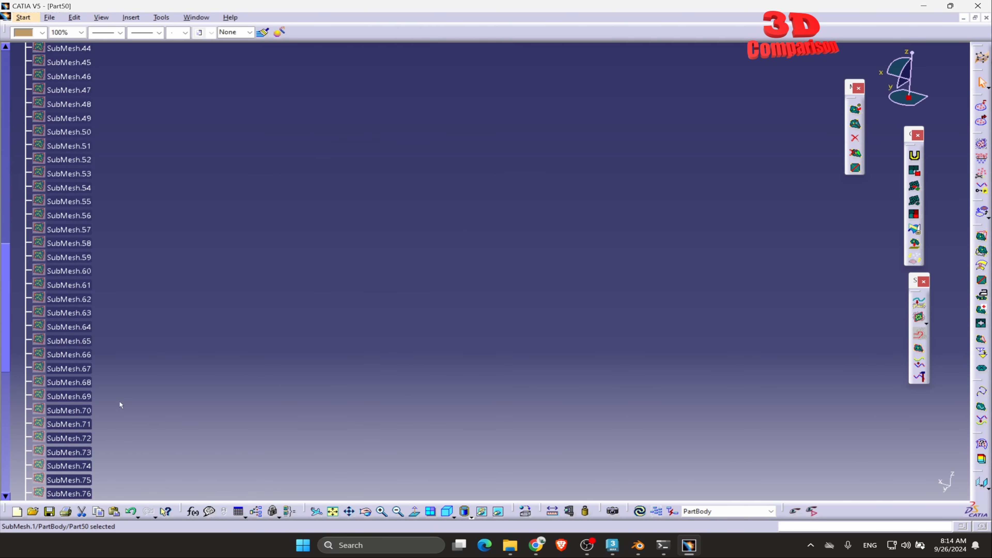
shift+click(83, 422)
right_click(83, 422)
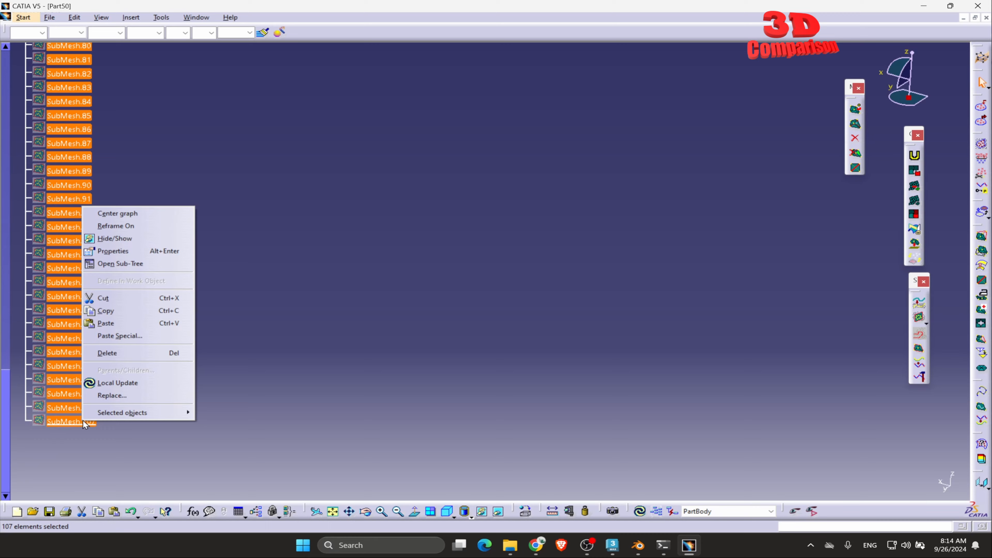
click(143, 236)
middle_drag(586, 250, 605, 424)
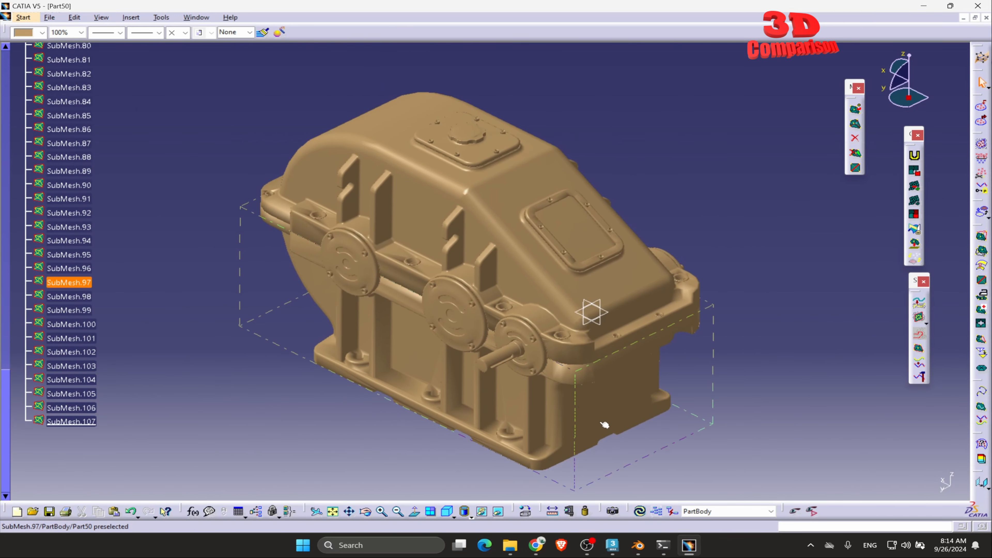
- Switch to Blender and test whether the upper casing, window pane and window frame are separate objects with trial moves, cancelling each move
click(637, 545)
scroll(635, 370, down, 2)
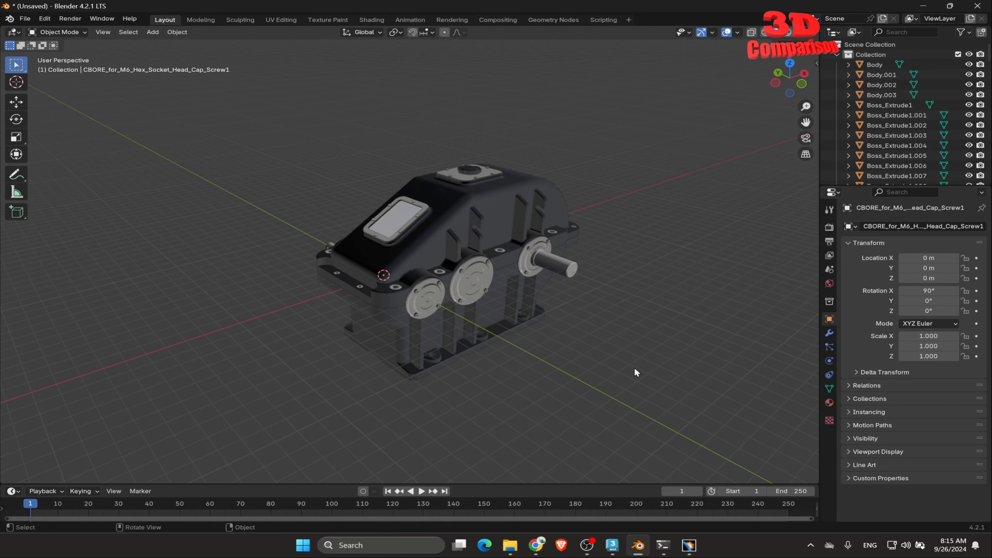
click(514, 194)
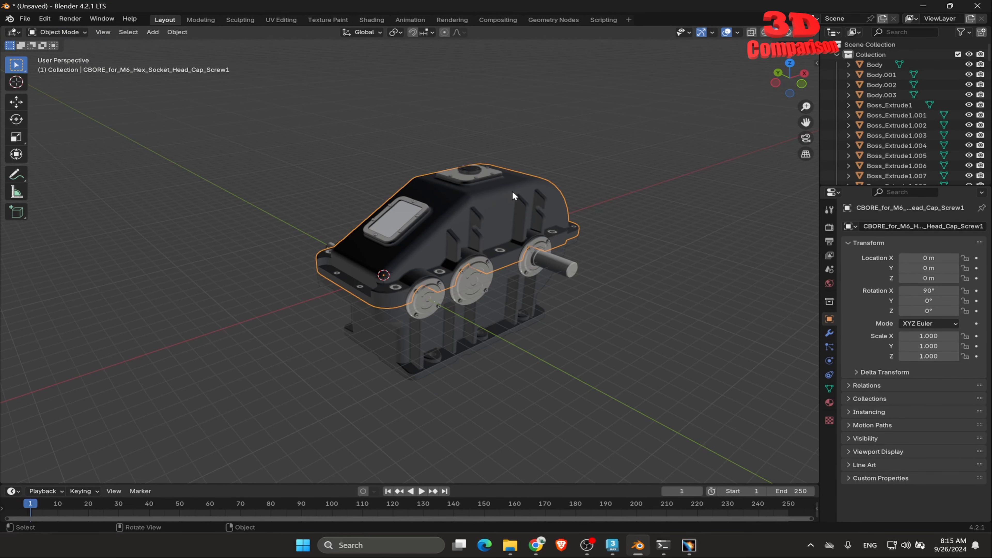
key(g)
key(Escape)
click(410, 208)
key(g)
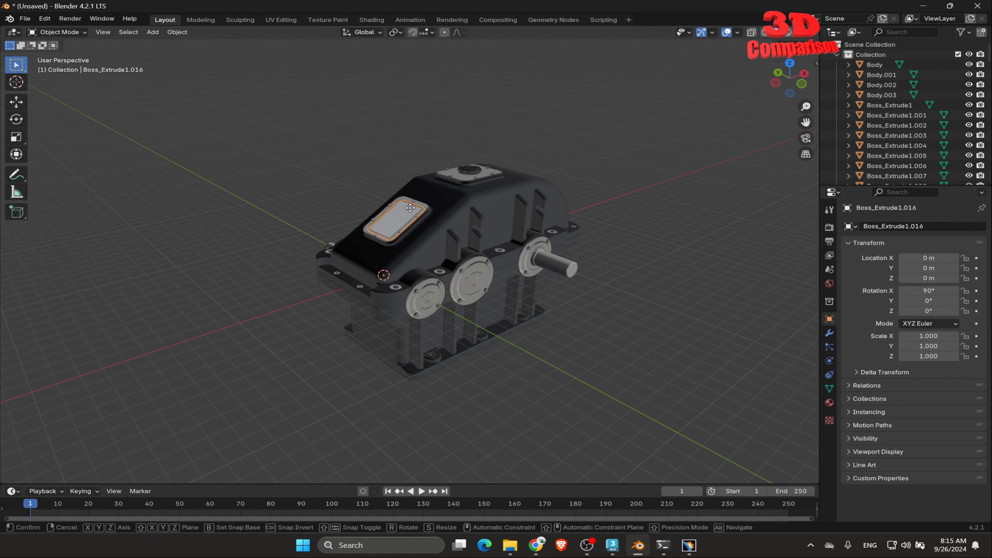
key(Escape)
click(426, 211)
key(g)
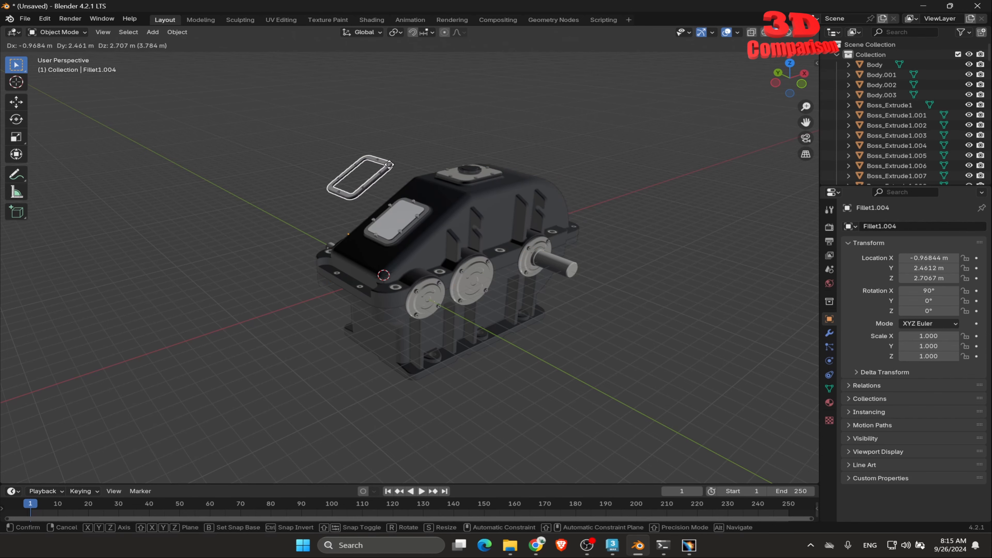
key(Escape)
- Trial-move two window frame screws and the large flange screw individually to check that they are separate objects, cancelling each move
scroll(389, 169, up, 4)
scroll(389, 171, up, 3)
middle_drag(456, 206, 462, 181)
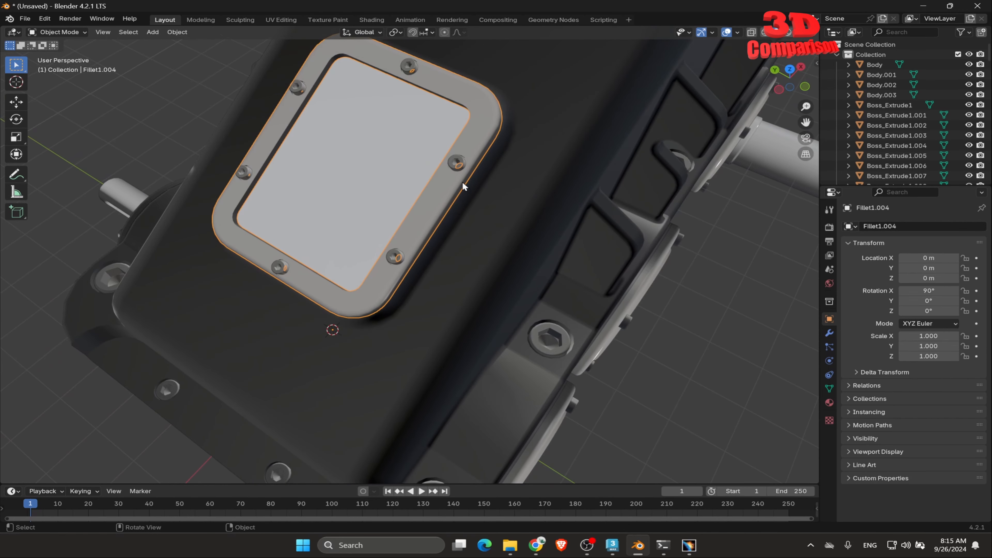
click(457, 161)
key(g)
key(Escape)
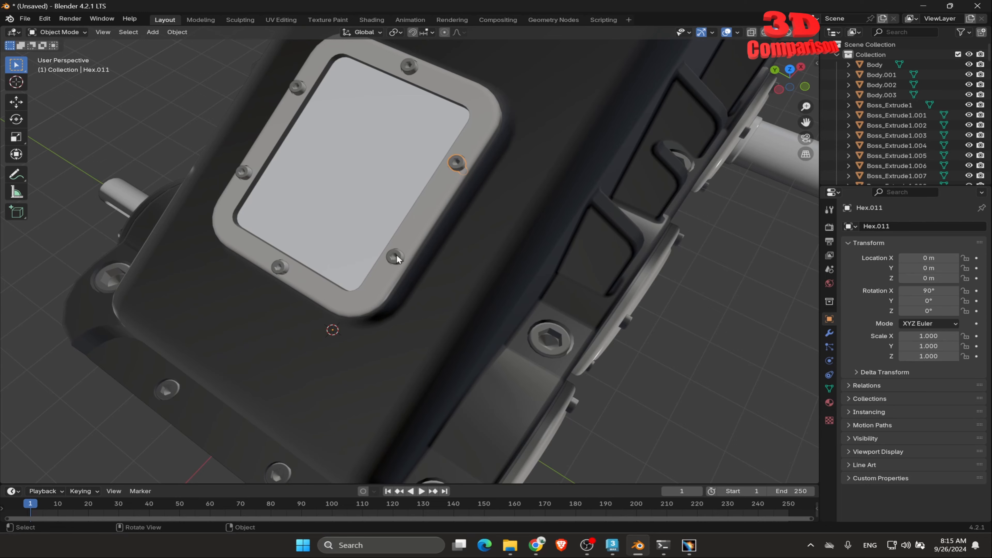
click(395, 257)
key(g)
key(Escape)
click(569, 338)
key(g)
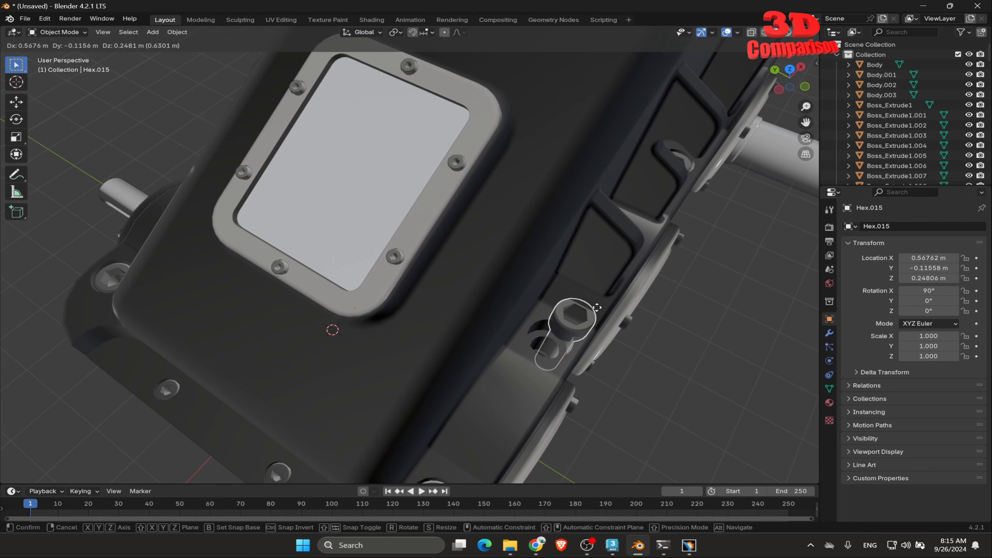
key(Escape)
- Import gearbox.stl from the gearbox folder on the Desktop into the scene
scroll(588, 332, down, 5)
scroll(600, 345, up, 2)
middle_drag(599, 345, 591, 321)
scroll(591, 320, down, 5)
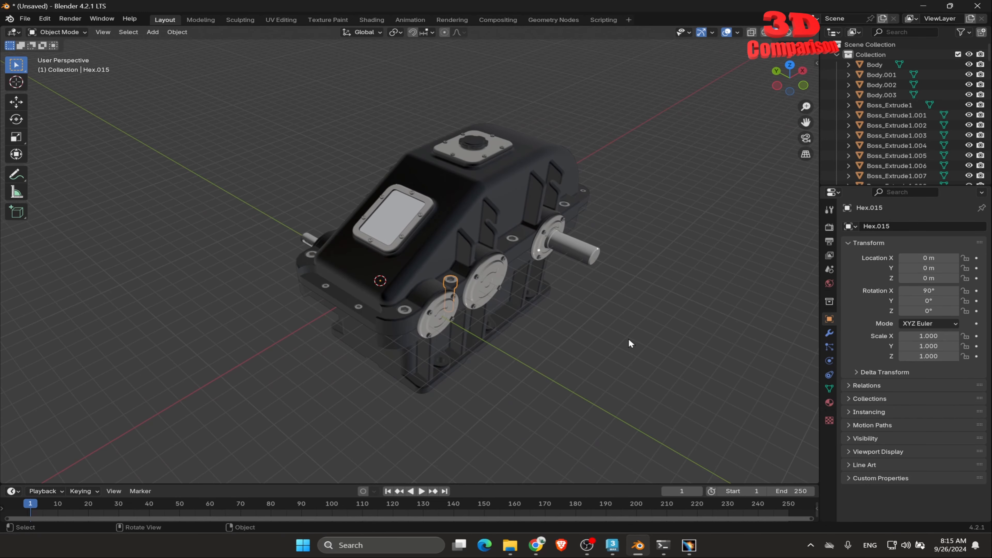
click(25, 19)
mouse_move(64, 158)
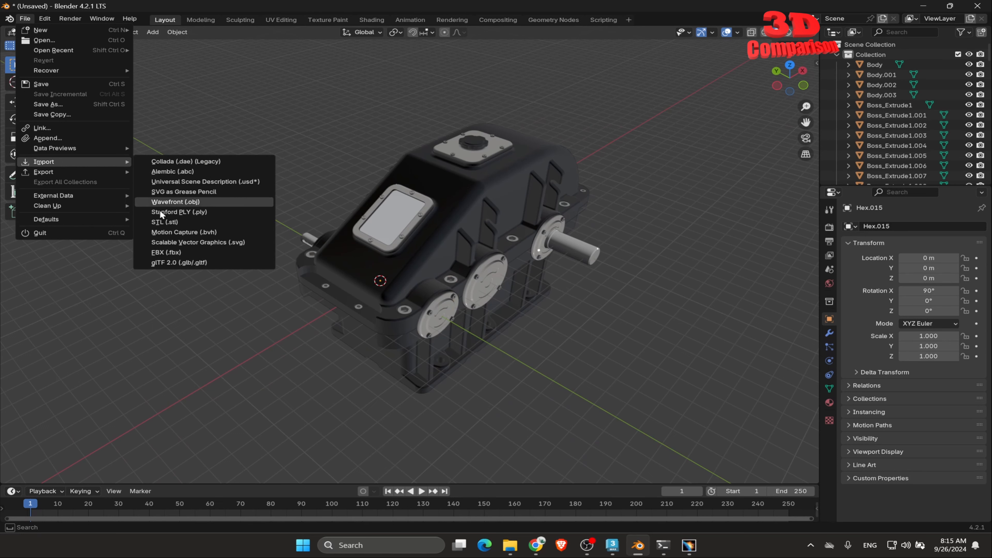
click(171, 219)
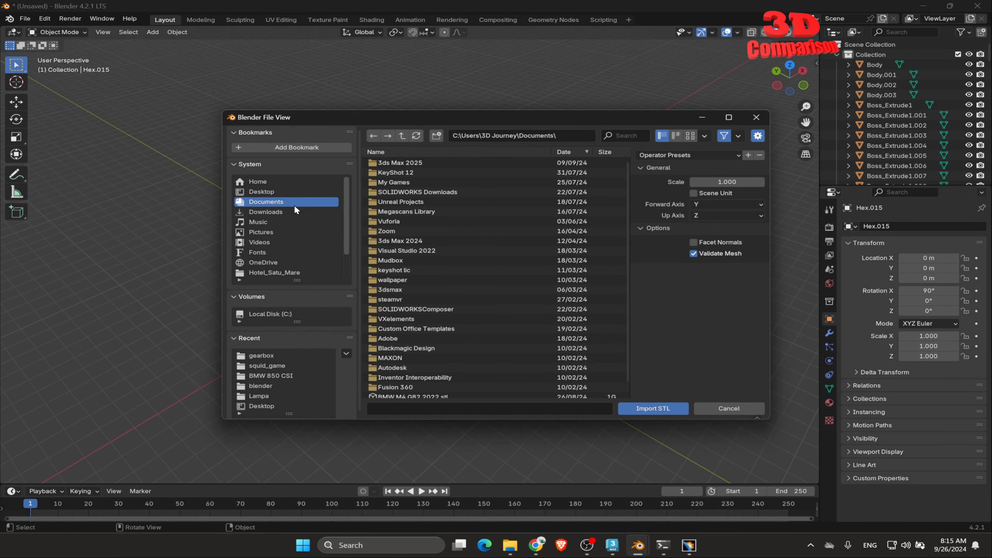
click(262, 192)
double_click(389, 162)
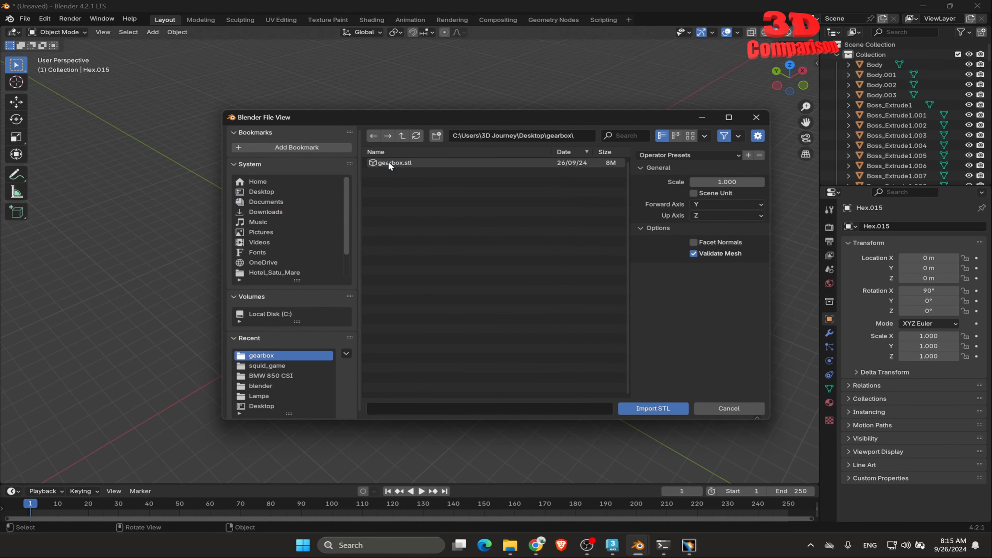
double_click(388, 162)
- Move the imported gearbox mesh about 25 m along the X axis, beside the original model
scroll(522, 272, down, 3)
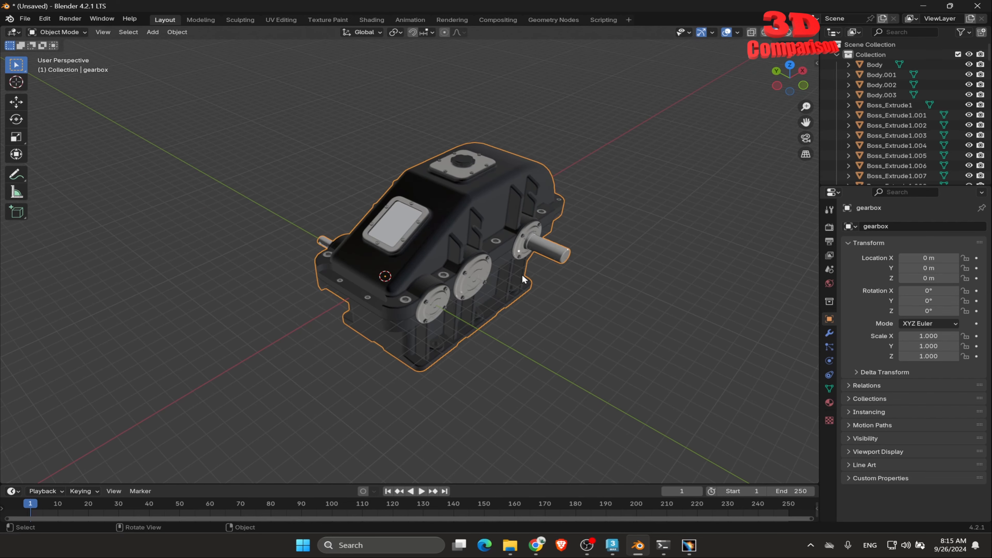
key(g)
key(x)
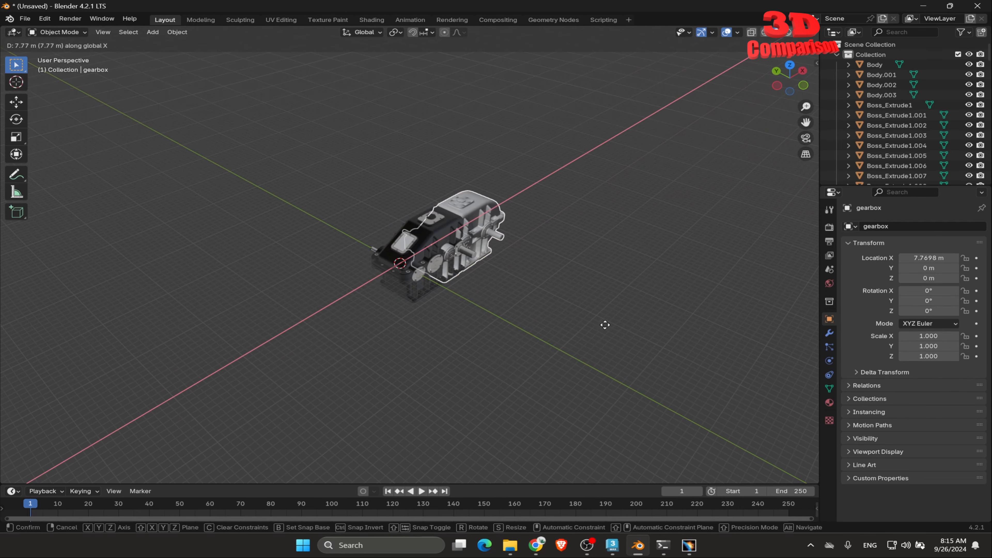
click(681, 311)
middle_drag(638, 268, 554, 231)
shift+middle_drag(554, 233, 469, 259)
scroll(468, 259, up, 5)
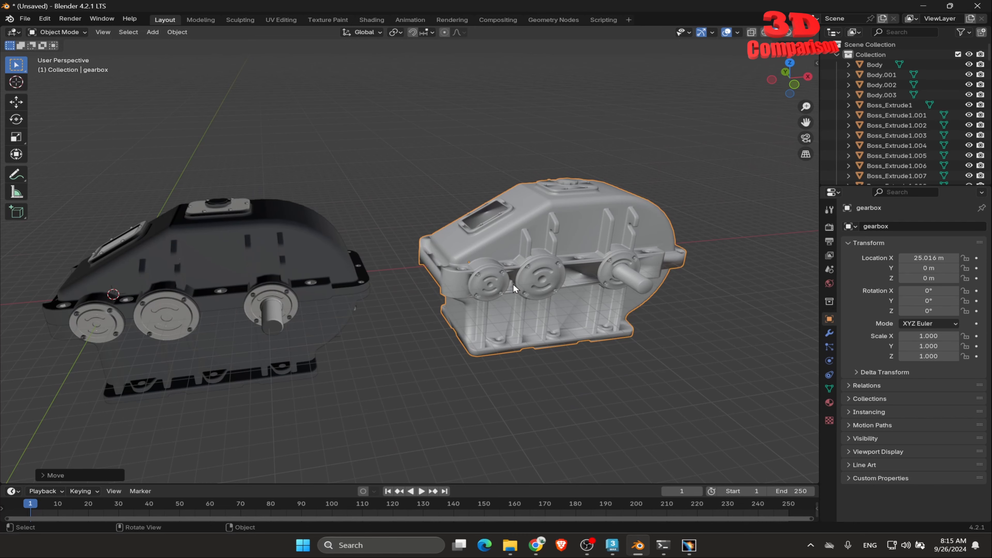
- Select the imported gearbox mesh as a whole and reveal its entry in the scene's object list
scroll(513, 284, up, 1)
click(466, 362)
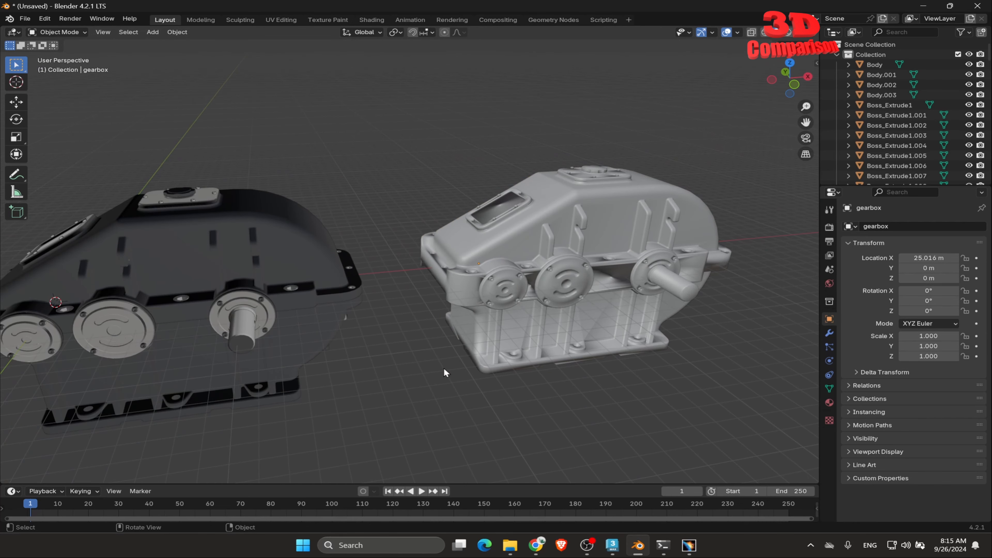
middle_drag(434, 333, 580, 215)
click(580, 221)
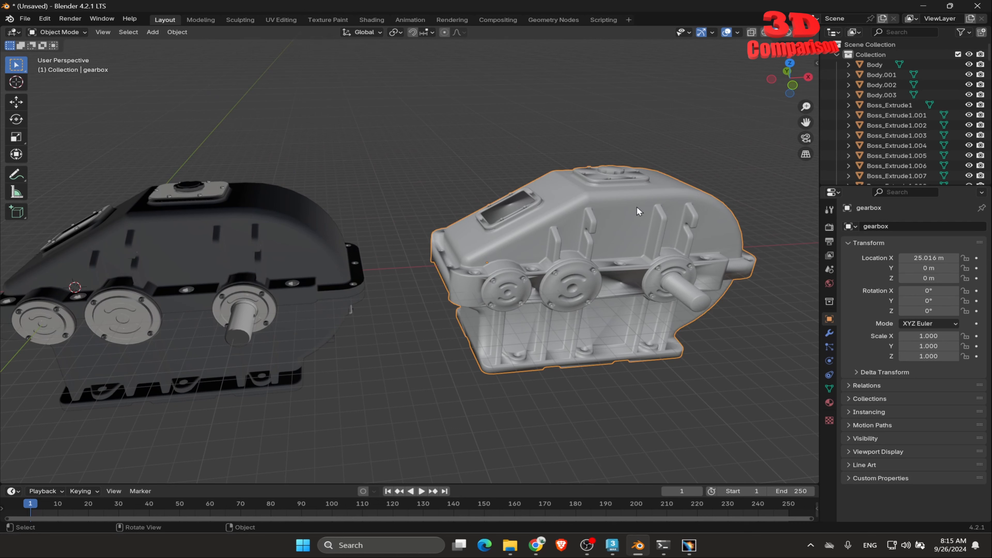
key(KP_Decimal)
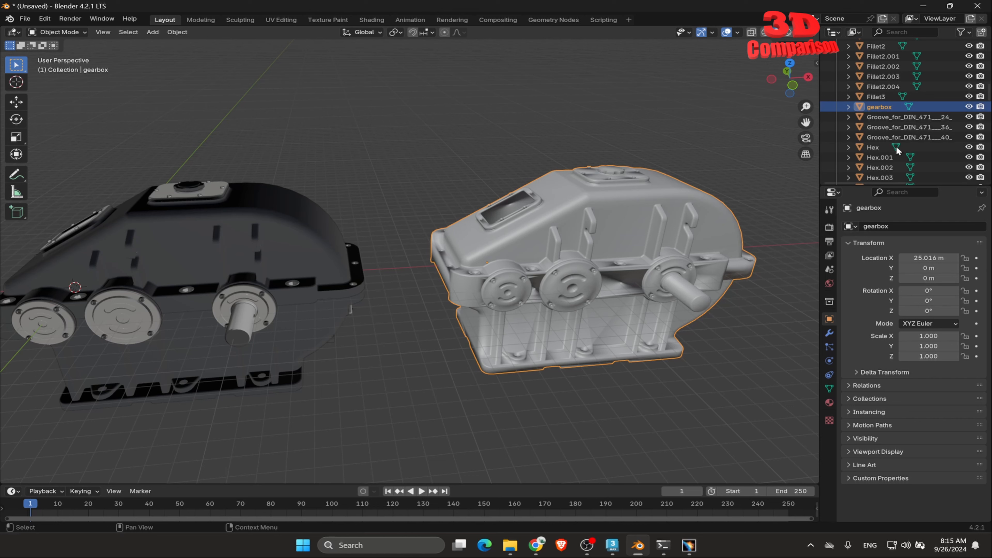
- Examine the imported gearbox's entry in the object list and compare it with a Groove_for_DIN_471 part of the original model
click(849, 107)
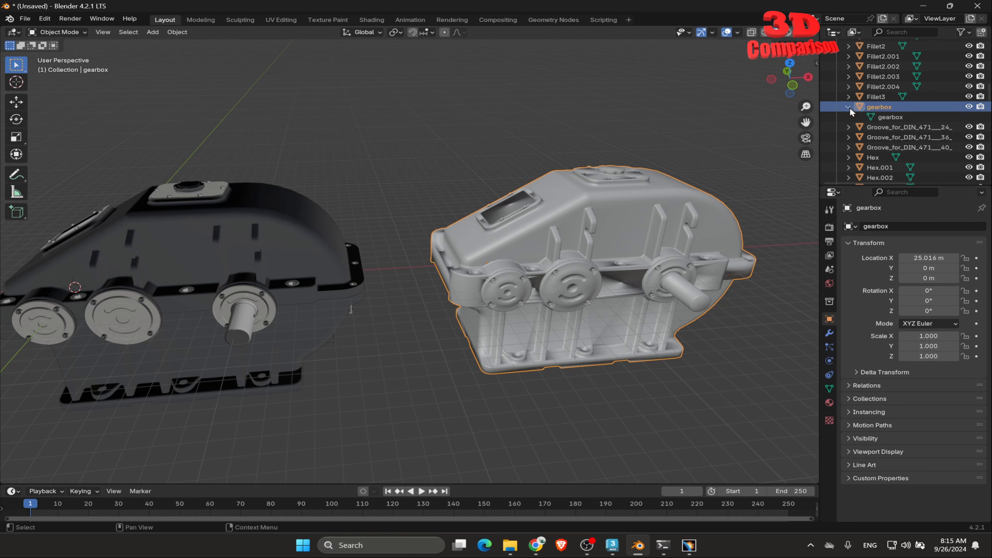
click(849, 107)
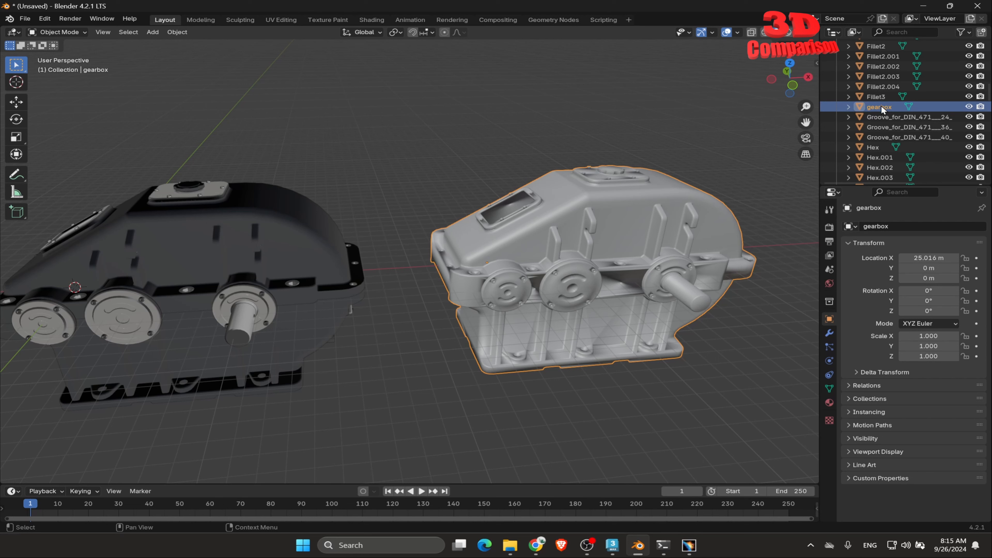
click(259, 256)
click(904, 128)
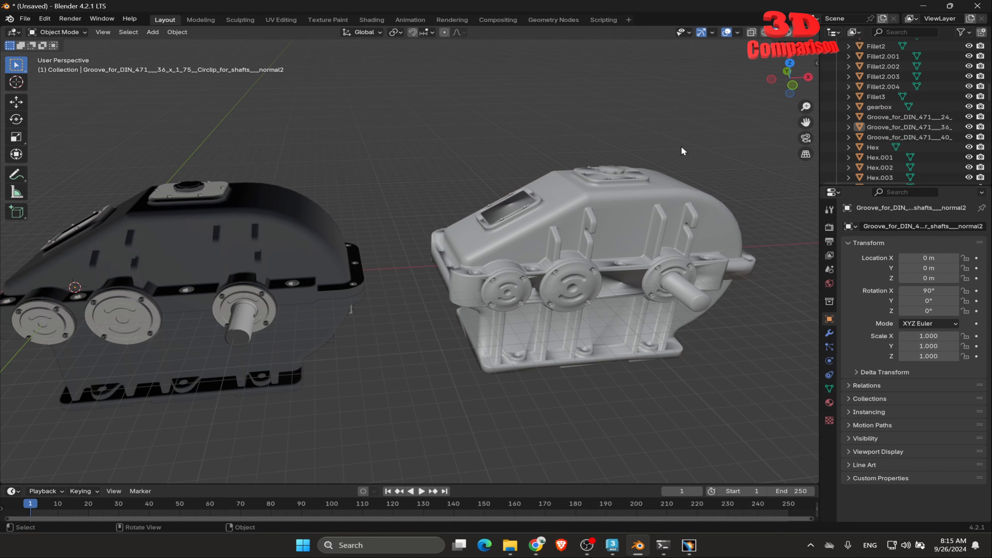
- Separate the whole imported gearbox mesh by loose parts, return to Object Mode and deselect everything
click(653, 228)
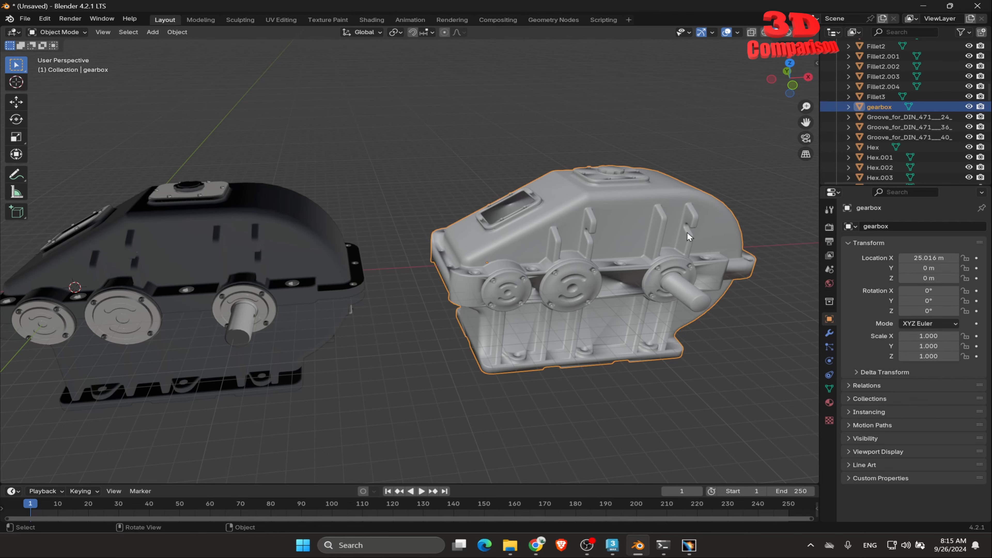
middle_drag(538, 267, 562, 269)
key(Tab)
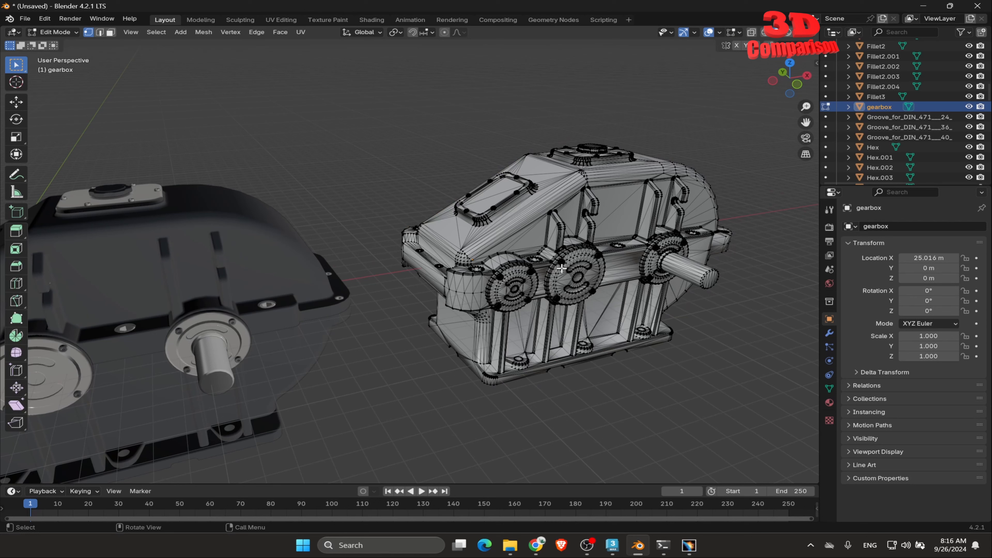
key(a)
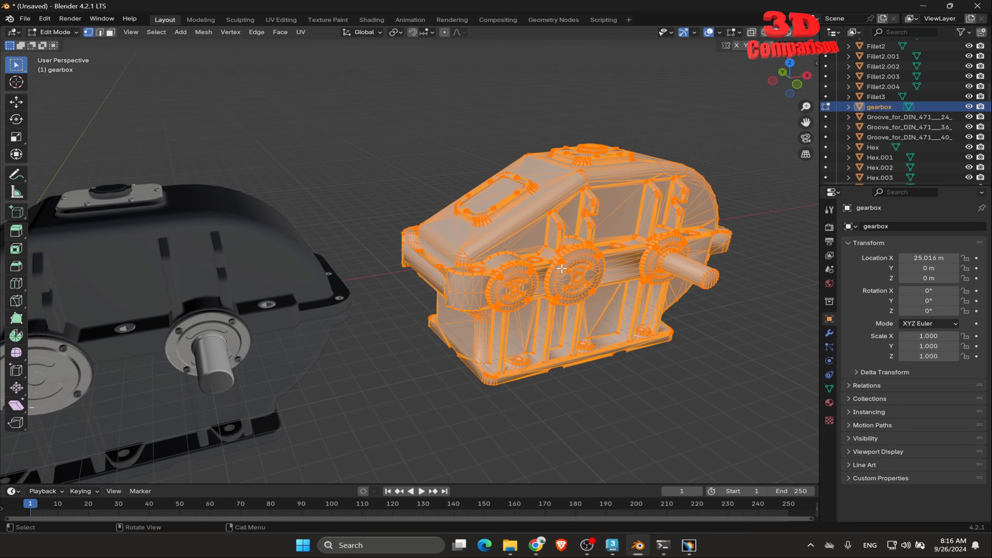
key(p)
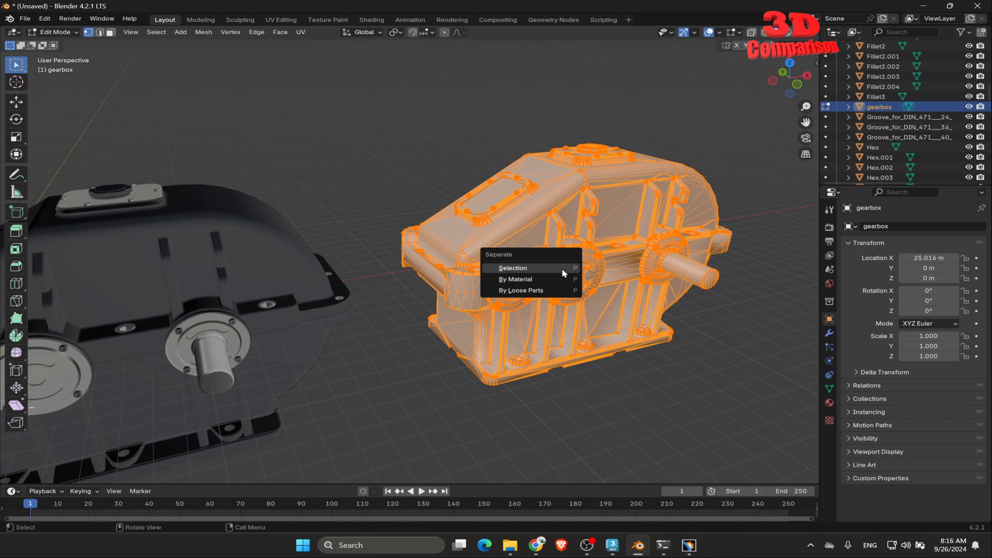
click(545, 291)
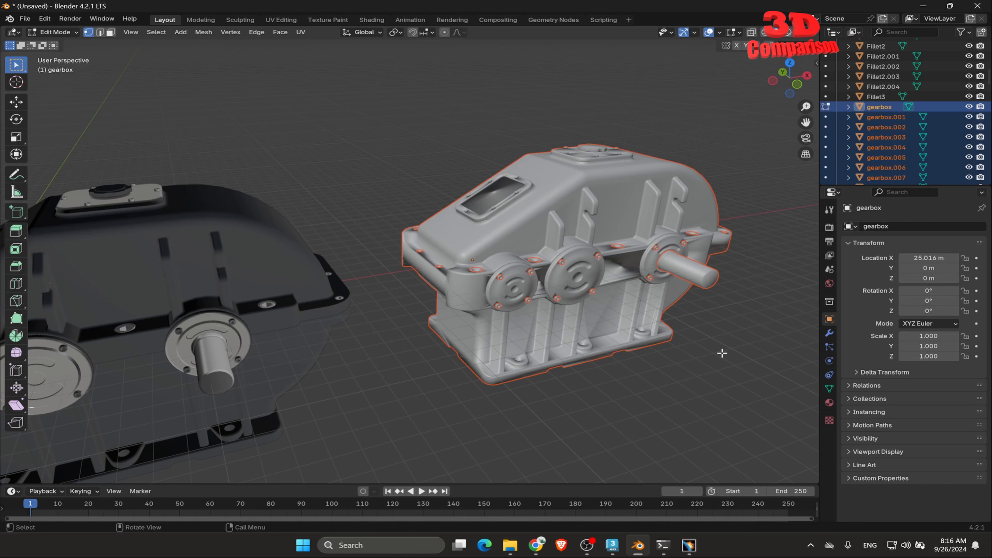
key(Caps_Lock)
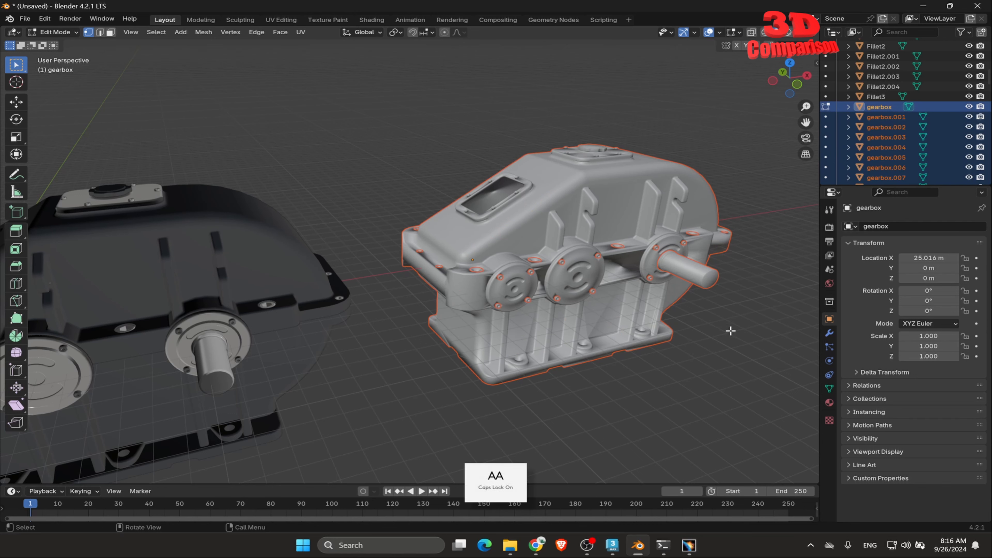
key(Caps_Lock)
key(Tab)
key(alt+a)
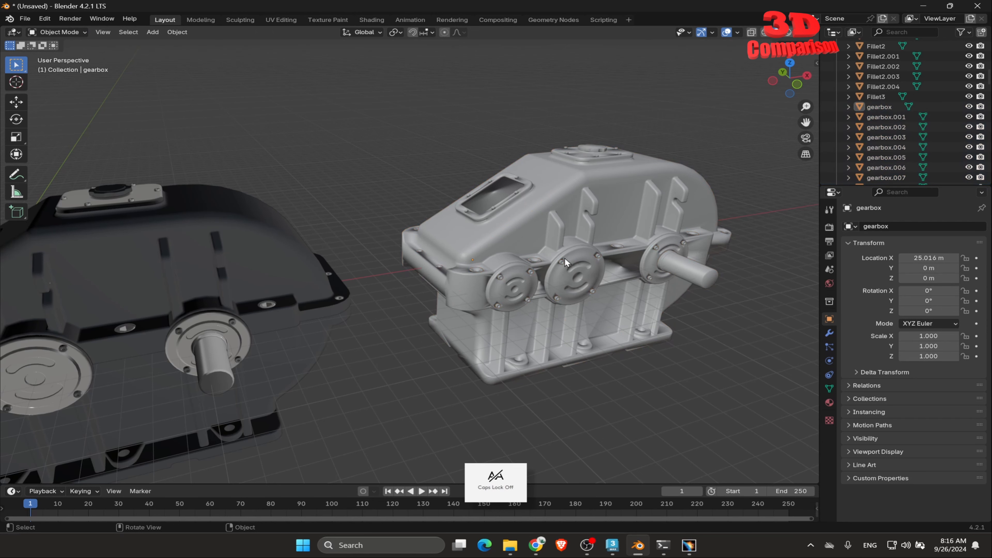
- Trial-move two bearing cover screws and the nearby flange bolt of the separated gearbox individually, cancelling each move
scroll(571, 261, up, 6)
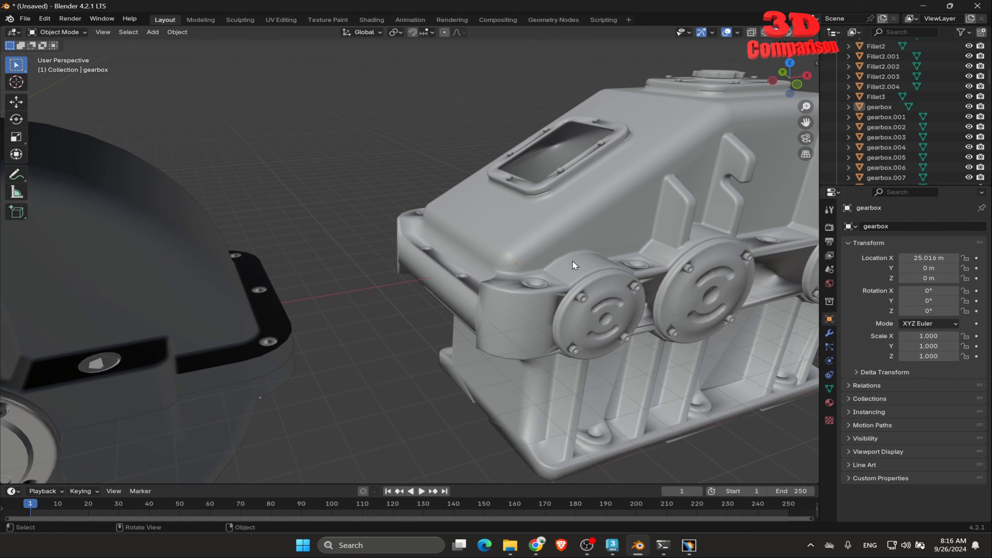
shift+middle_drag(612, 259, 422, 252)
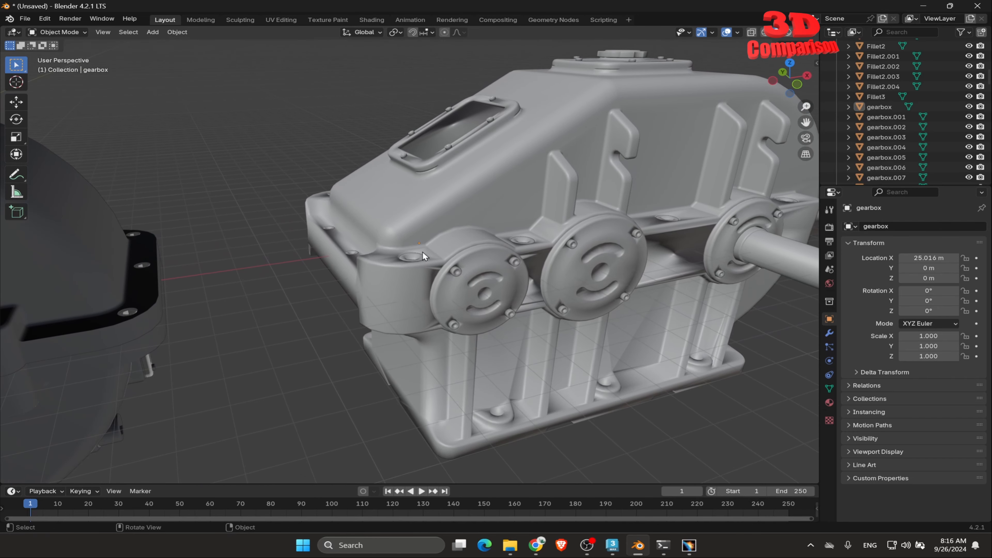
click(459, 273)
key(g)
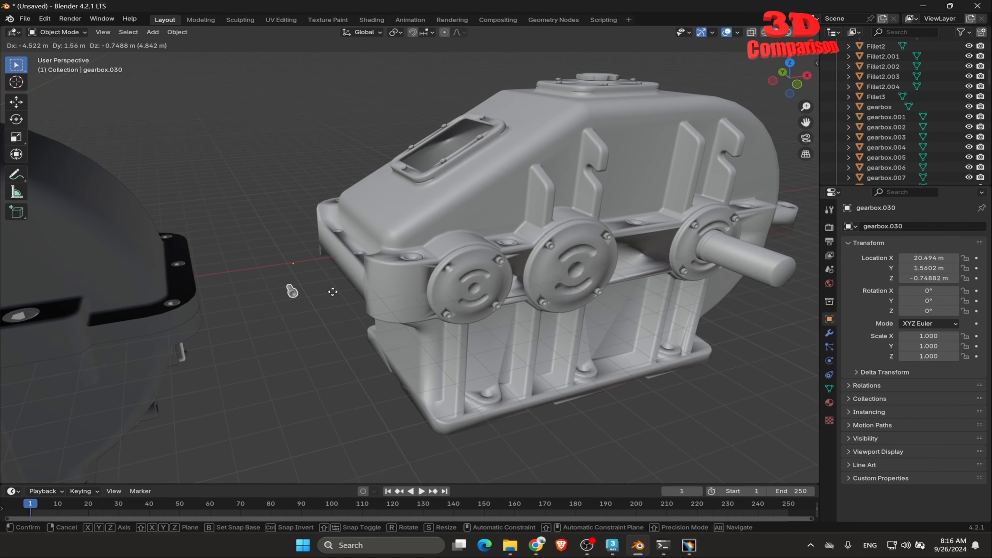
right_click(333, 291)
click(500, 261)
key(g)
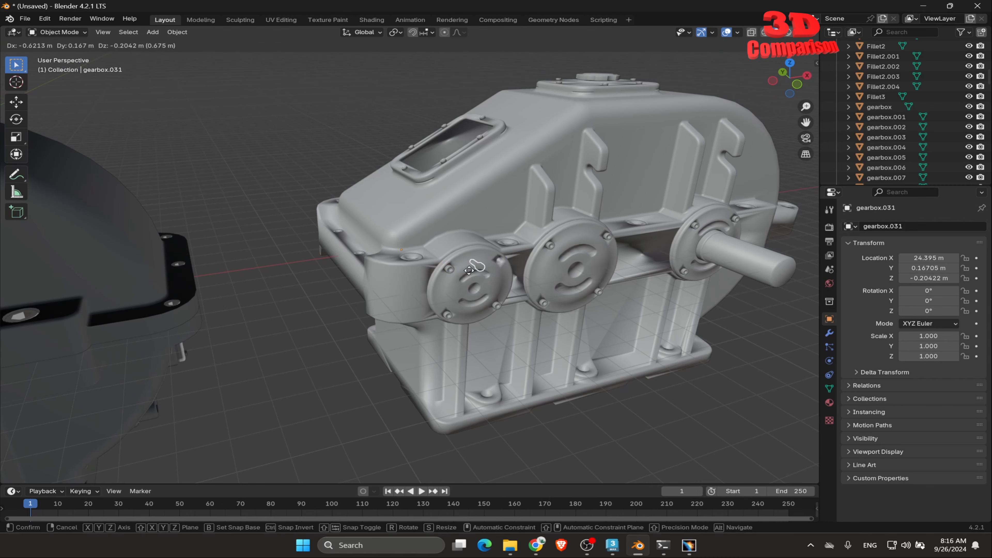
right_click(334, 287)
click(415, 255)
key(g)
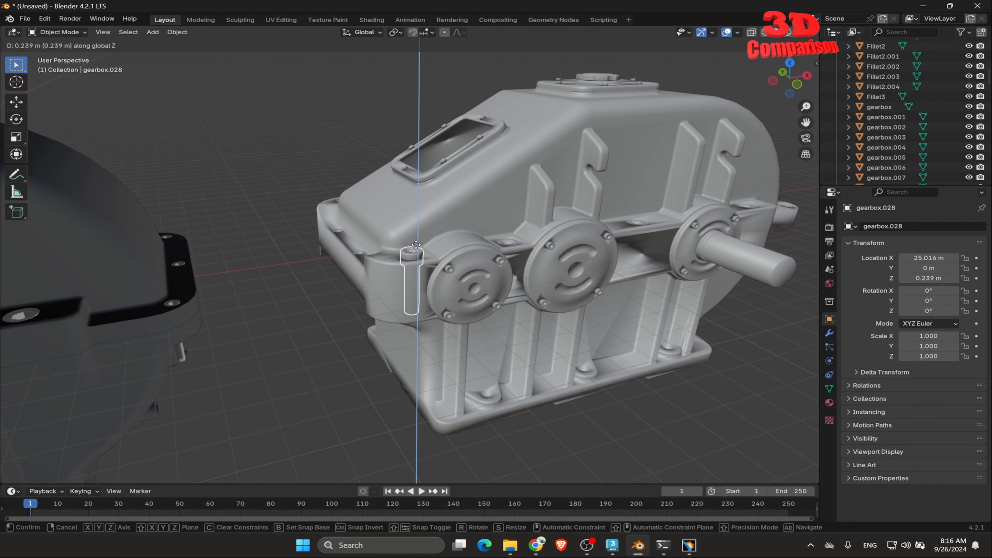
right_click(437, 150)
- Move the separated gearbox housing off the internal parts, to about X 31.9 m, Y -10.8 m, Z 0.7 m
click(424, 174)
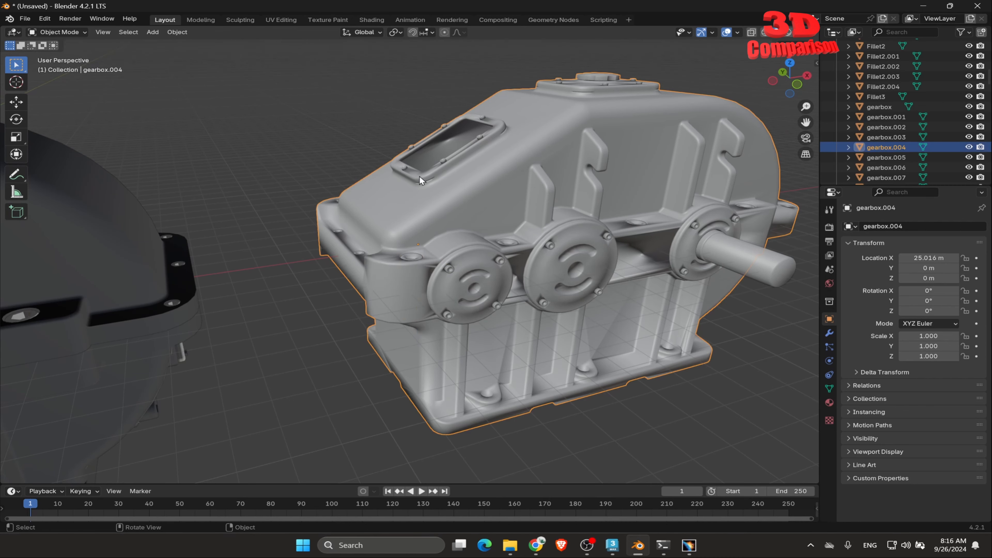
middle_drag(420, 176, 543, 189)
key(g)
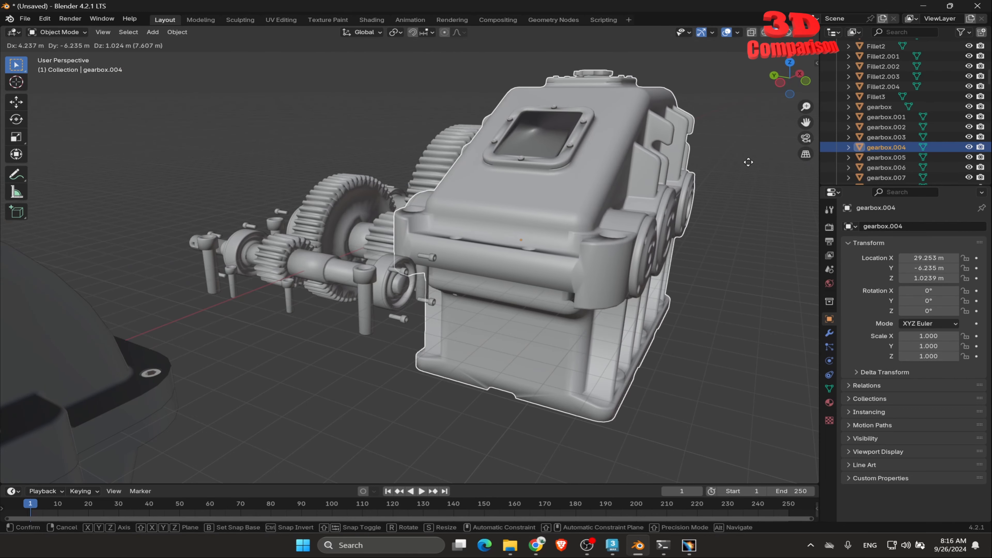
click(743, 171)
middle_drag(741, 174, 628, 264)
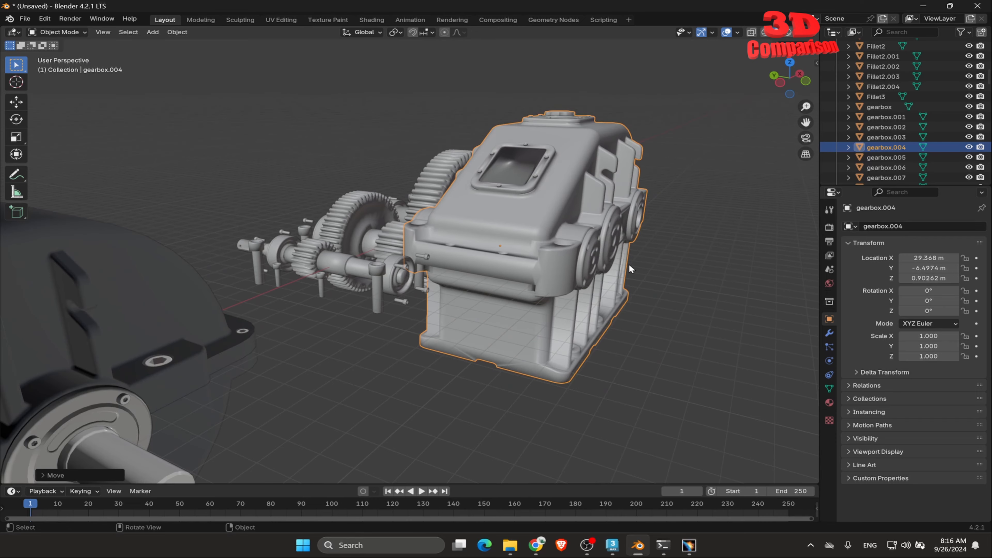
key(g)
click(686, 239)
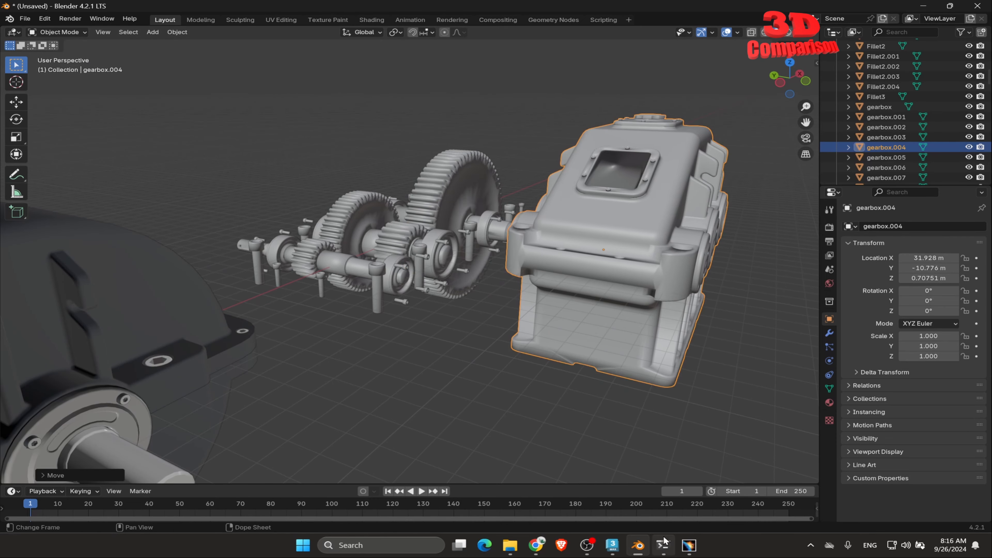
- Switch to CATIA V5 to examine the gearbox submeshes up close for comparison, and return to Blender
click(689, 545)
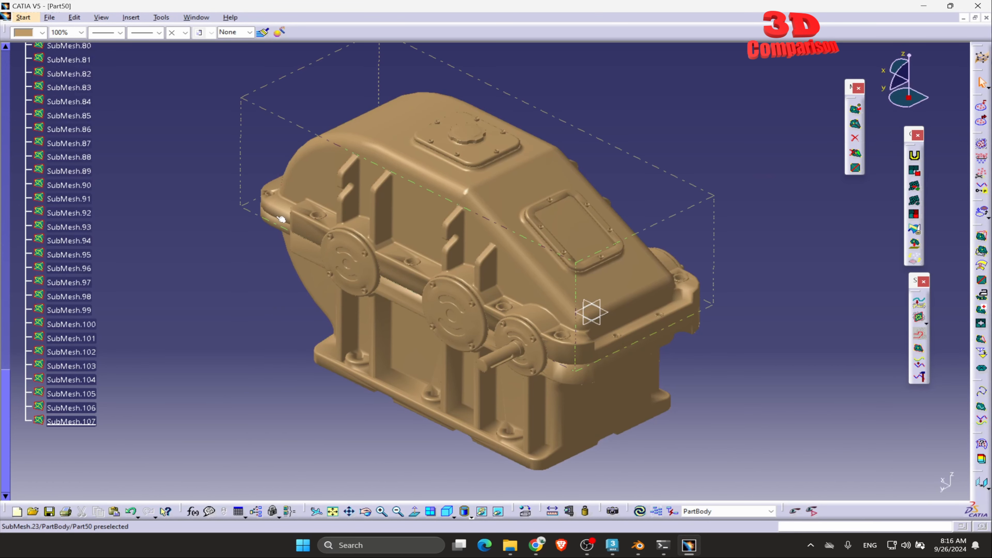
middle_drag(668, 367, 504, 180)
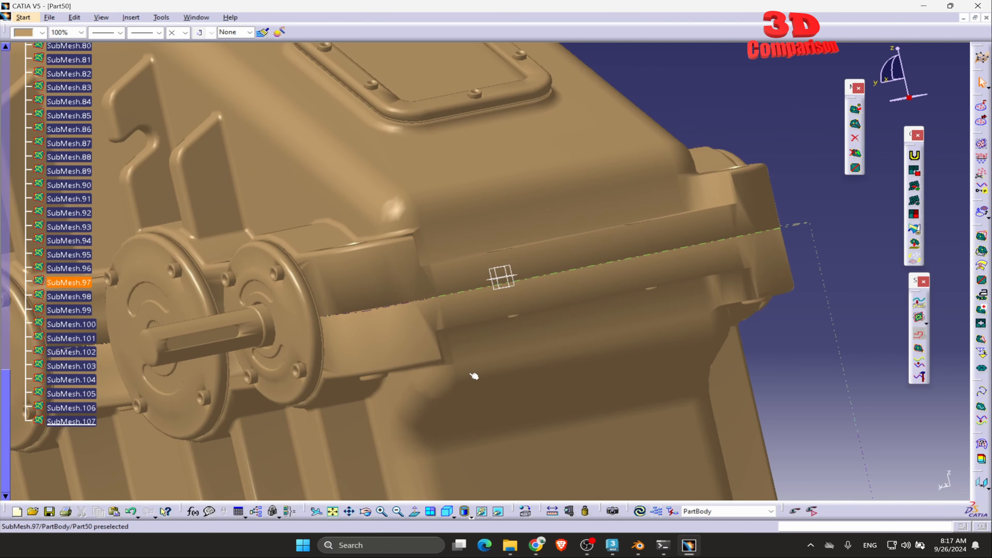
click(638, 544)
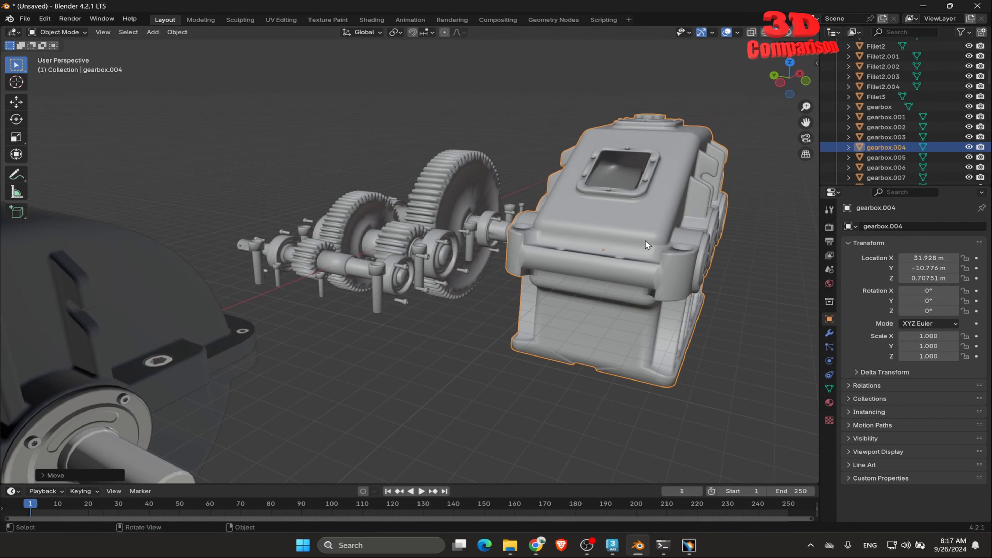
- Move the large gear together with its shaft to about X 23.8 m, Y 3.8 m, Z 1.3 m
middle_drag(645, 241, 539, 293)
scroll(537, 298, up, 4)
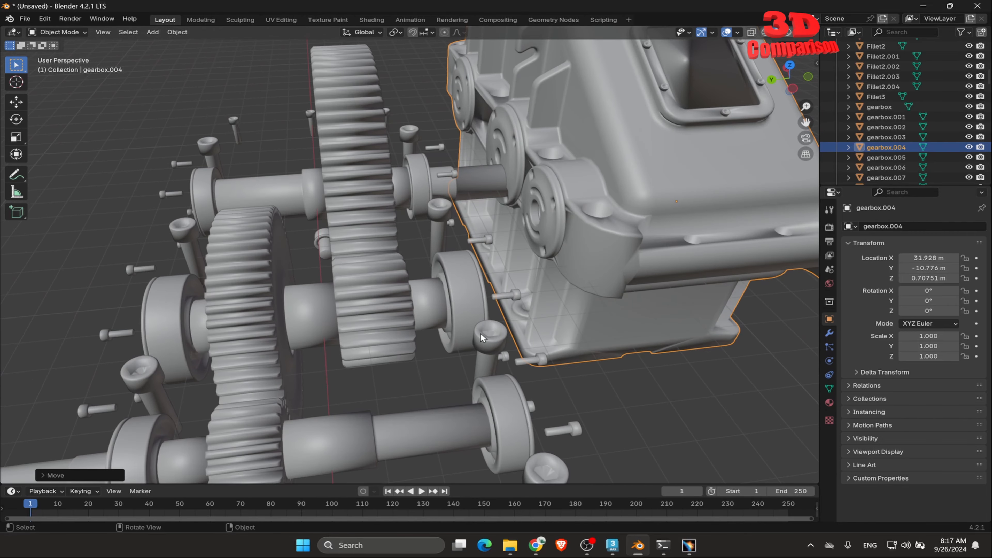
scroll(501, 309, down, 6)
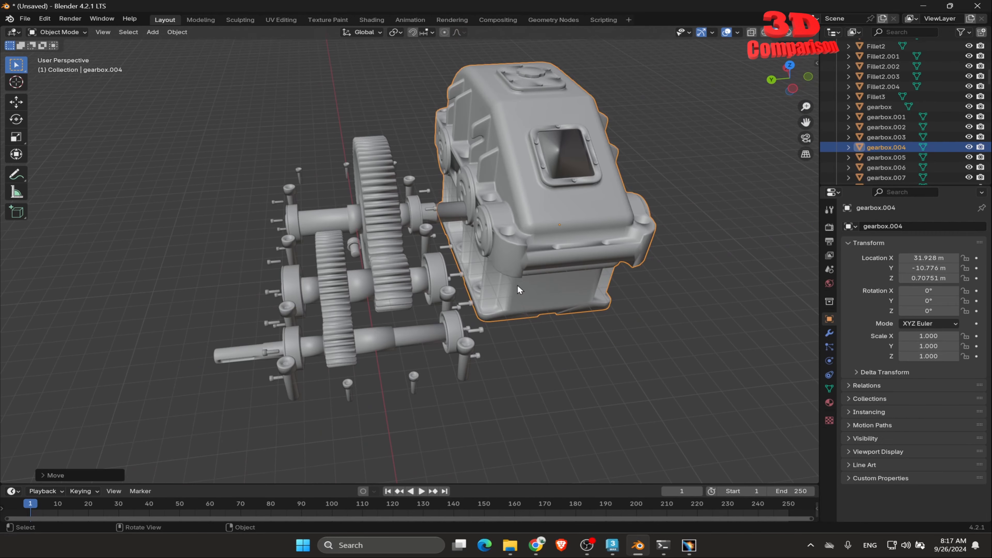
middle_drag(517, 285, 469, 262)
scroll(529, 243, up, 3)
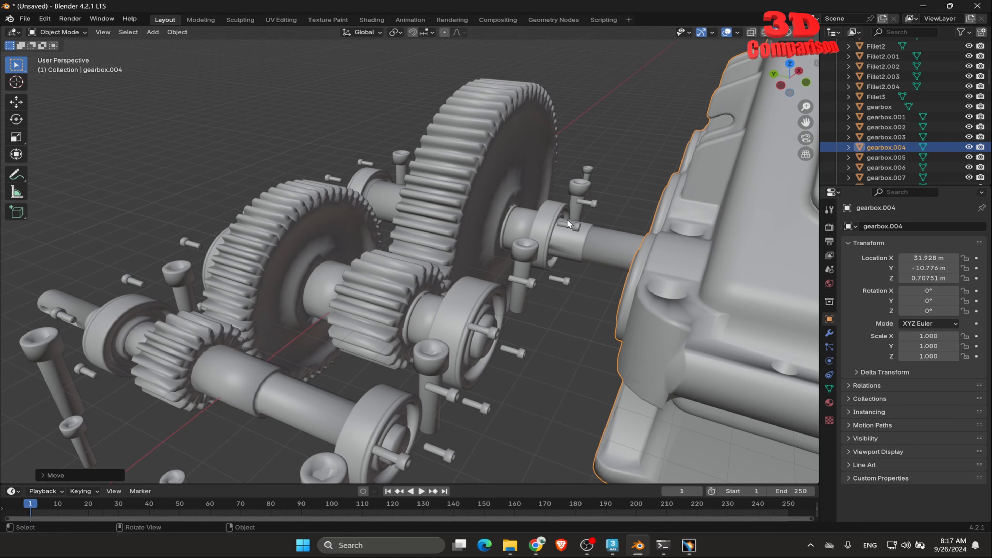
click(558, 216)
key(g)
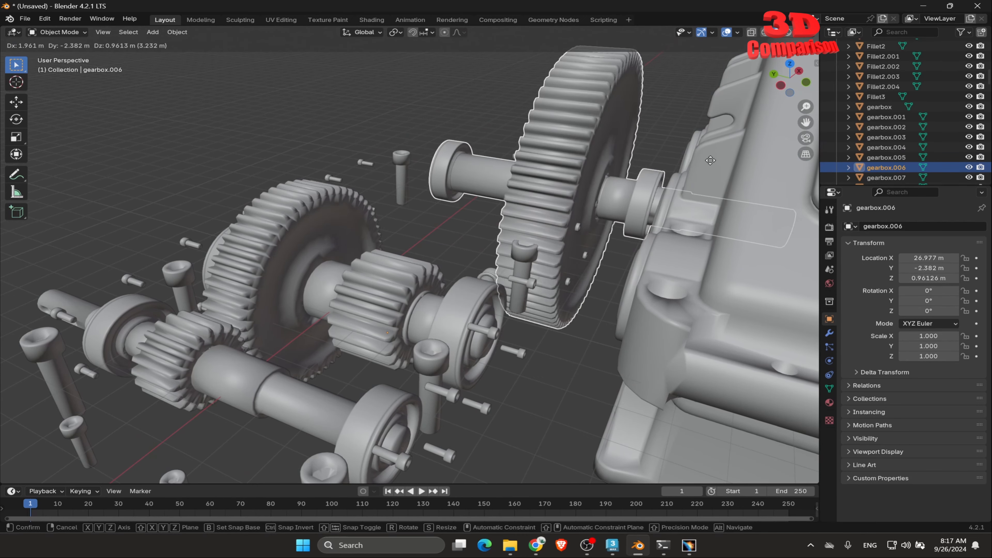
click(375, 144)
- Select the circlip ring left beside the large gear's shaft to check whether it is a separate piece
middle_drag(521, 174, 431, 333)
click(464, 383)
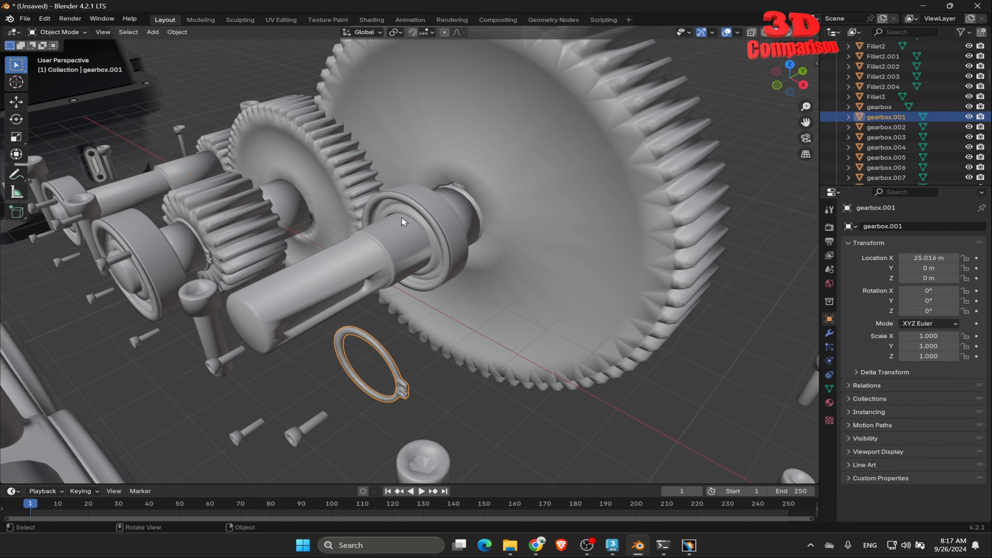
scroll(404, 217, down, 3)
- In Edit Mode, grow the selection from the large gear shaft's bearing ring across the shaft and onto the gear face to check their connection
click(431, 230)
middle_drag(431, 229, 463, 248)
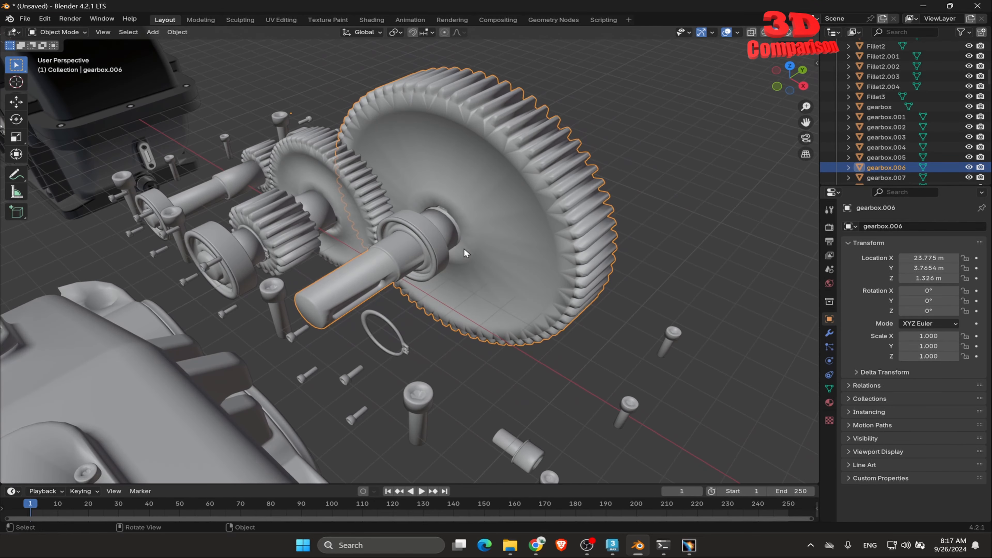
scroll(434, 238, up, 7)
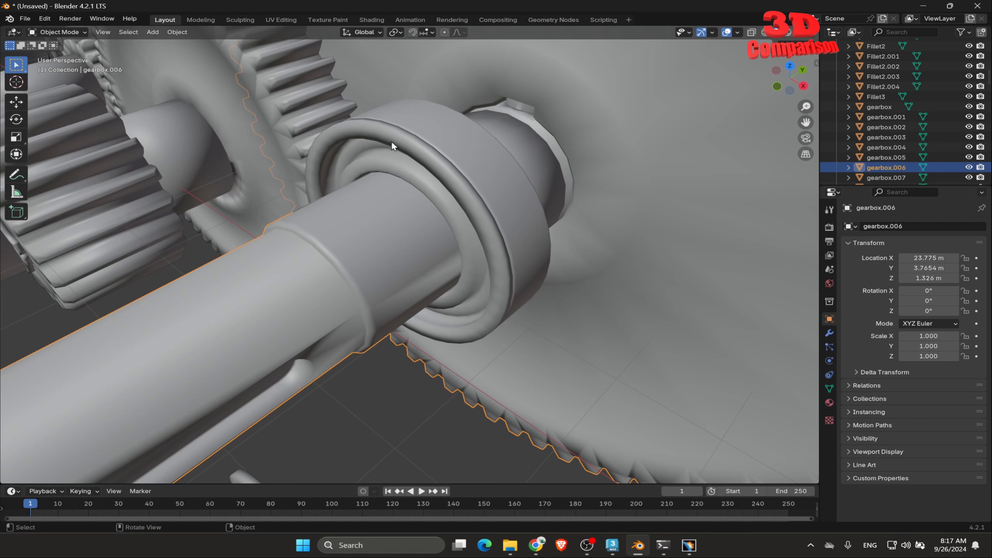
scroll(509, 230, down, 2)
key(Tab)
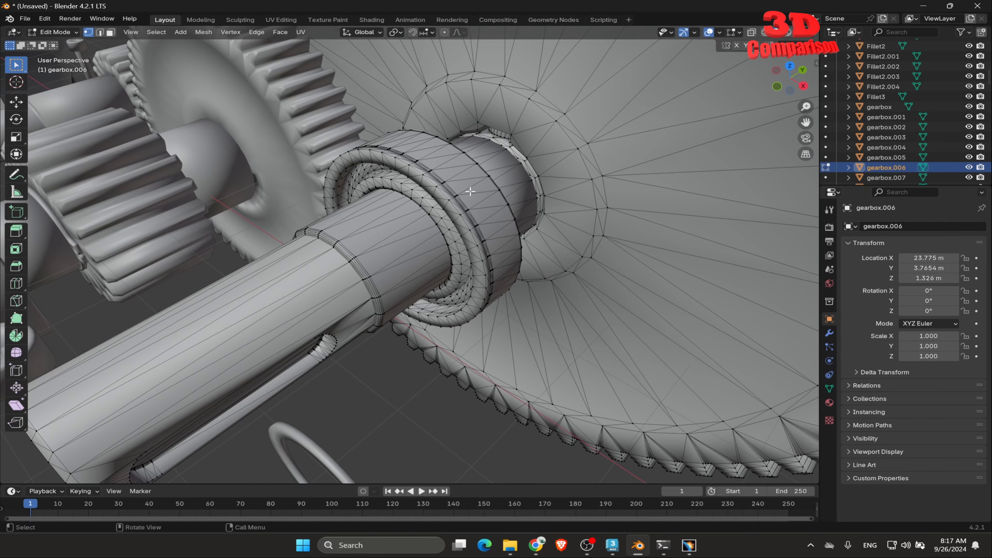
click(480, 191)
key(ctrl+KP_Add)
key(ctrl+KP_Add)
key(ctrl+KP_Add)
key(ctrl+KP_Add)
key(ctrl+KP_Add)
key(ctrl+KP_Add)
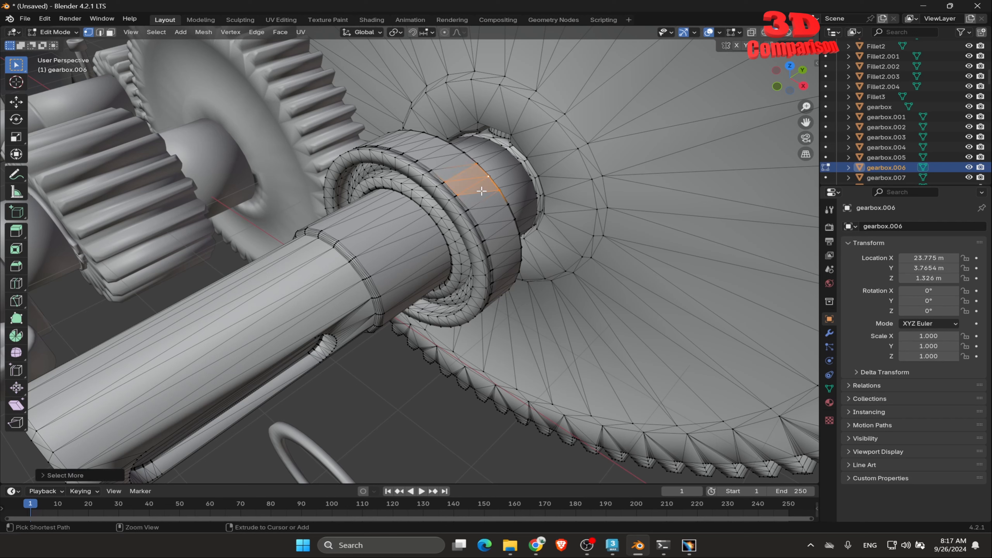
key(ctrl+KP_Add)
key(ctrl+KP_Add)
key(ctrl+KP_Add)
key(ctrl+KP_Add)
key(ctrl+KP_Add)
key(ctrl+KP_Add)
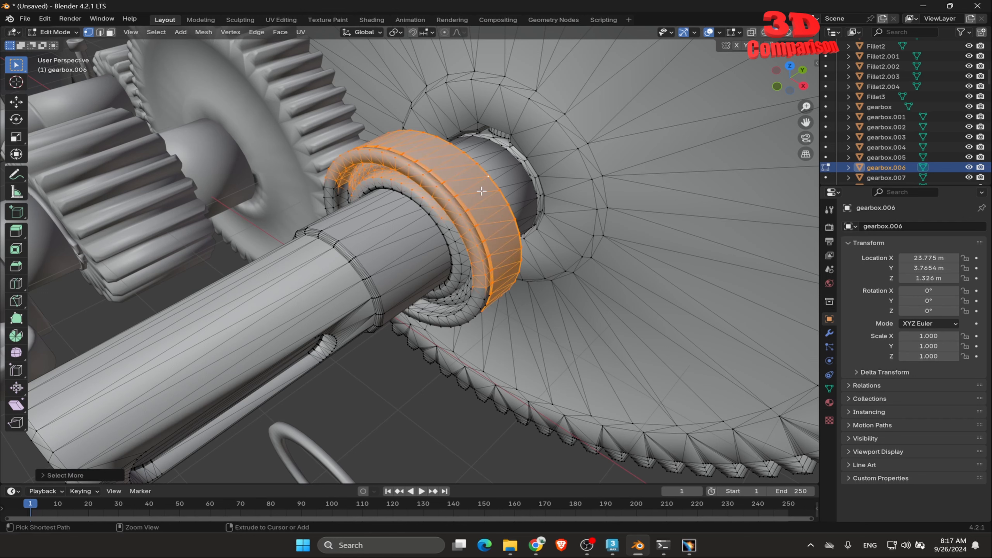
key(ctrl+KP_Add)
key(ctrl+KP_Add)
key(ctrl+KP_Add)
key(ctrl+KP_Add)
key(ctrl+KP_Add)
key(ctrl+KP_Add)
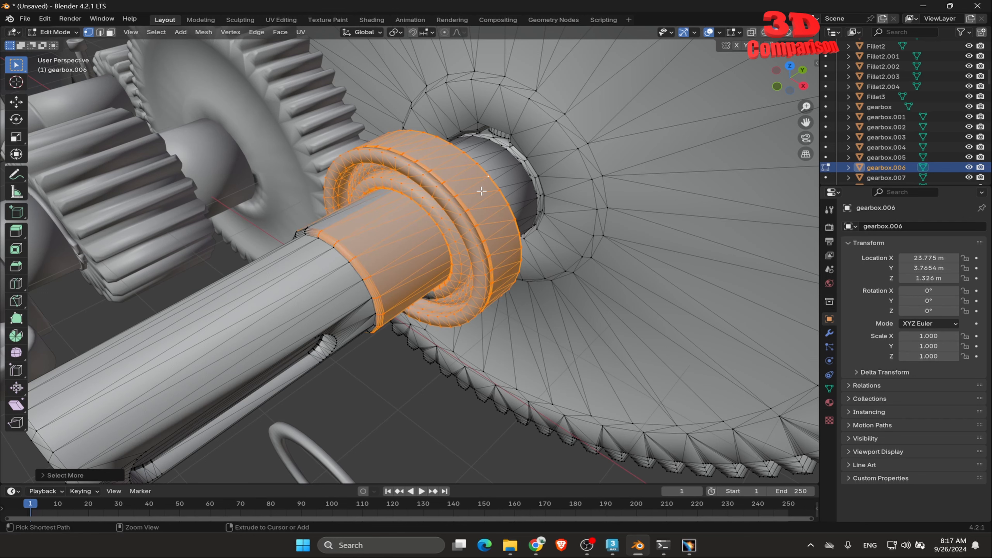
key(ctrl+KP_Add)
key(ctrl+KP_Add)
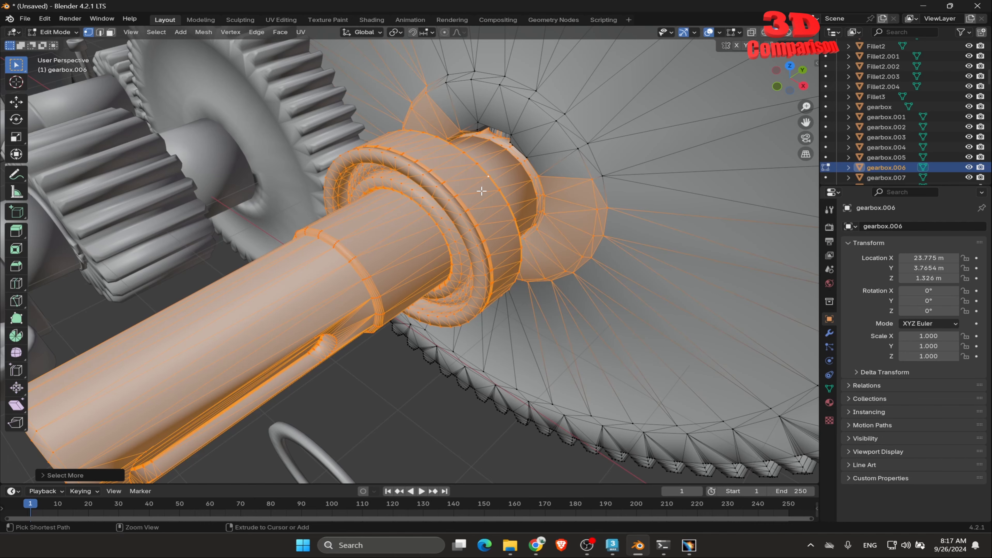
scroll(471, 218, down, 2)
middle_drag(467, 218, 414, 233)
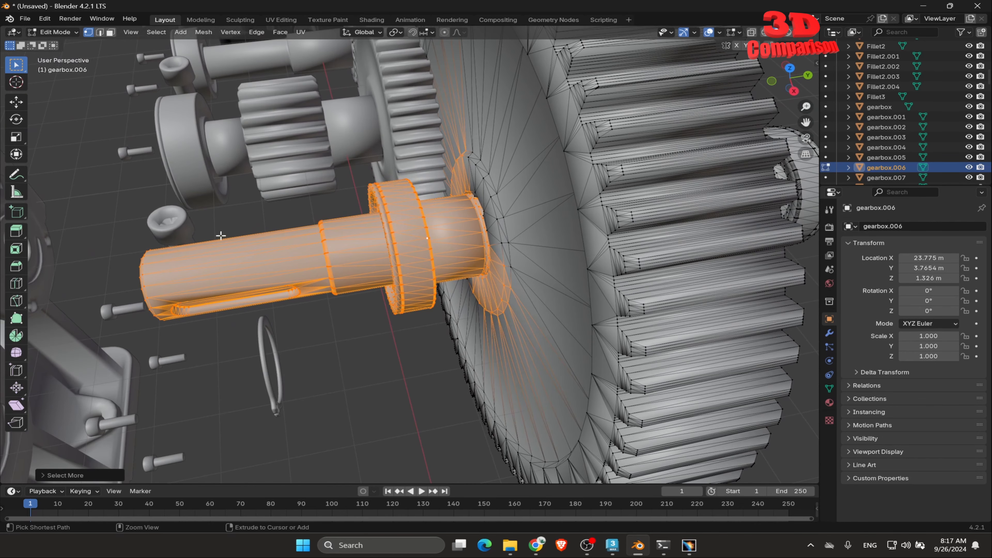
- Remove the keyed end of the large gear's shaft from the vertex selection
ctrl+drag(231, 220, 306, 311)
ctrl+drag(113, 226, 272, 342)
ctrl+drag(123, 228, 340, 343)
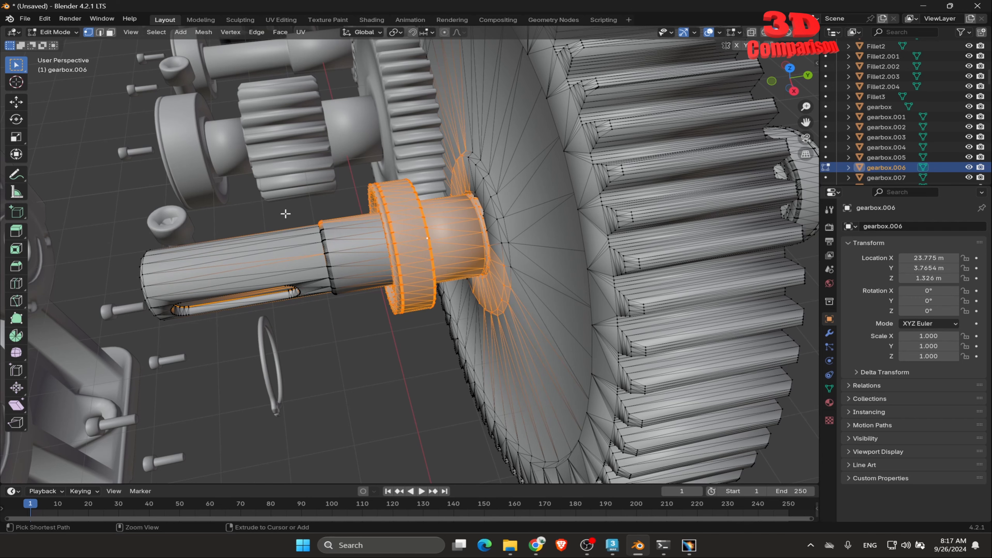
middle_drag(345, 323, 341, 171)
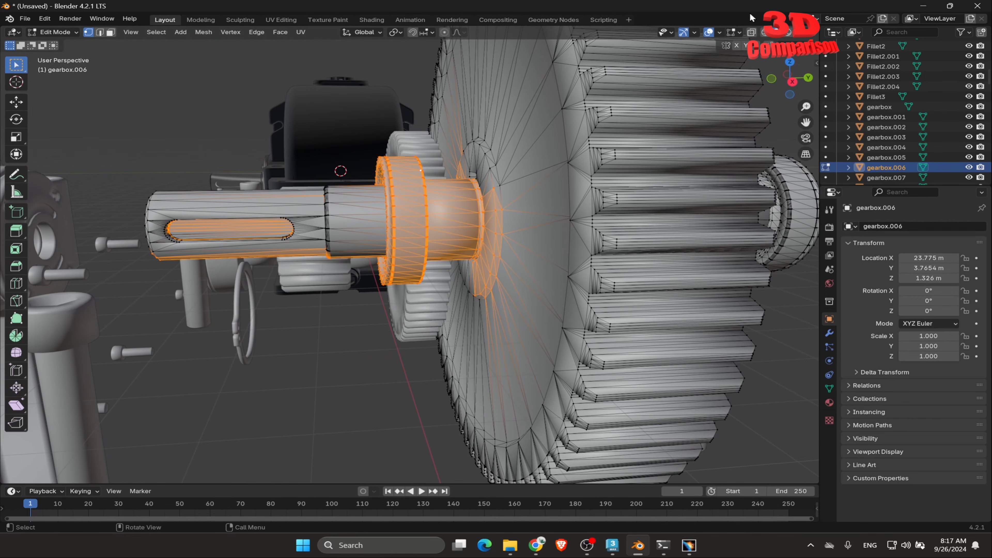
- With X-ray on, deselect the remaining shaft and large gear vertices, keeping only the bearing ring selected
click(753, 33)
ctrl+drag(117, 160, 353, 309)
ctrl+drag(664, 334, 478, 142)
ctrl+drag(551, 330, 441, 139)
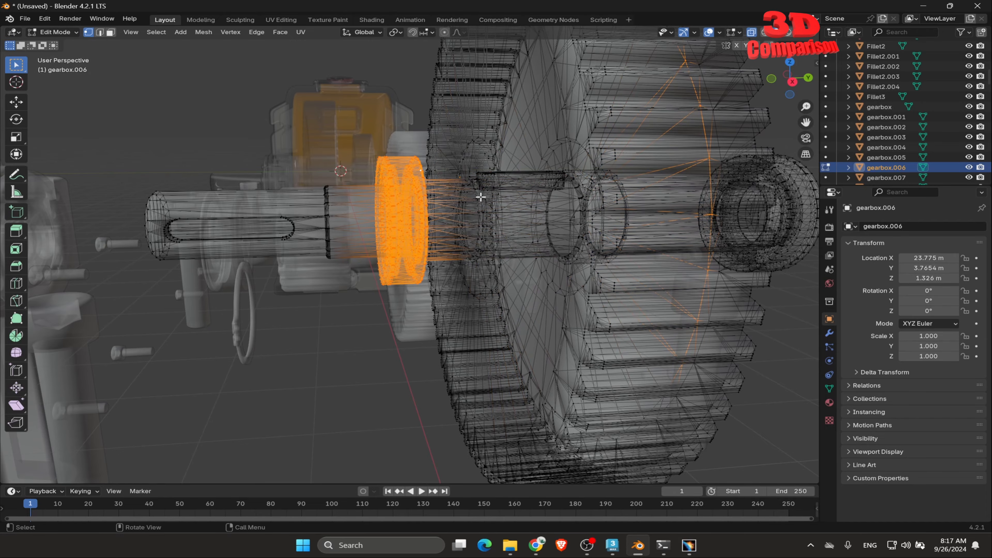
middle_drag(475, 199, 457, 229)
middle_drag(460, 235, 460, 236)
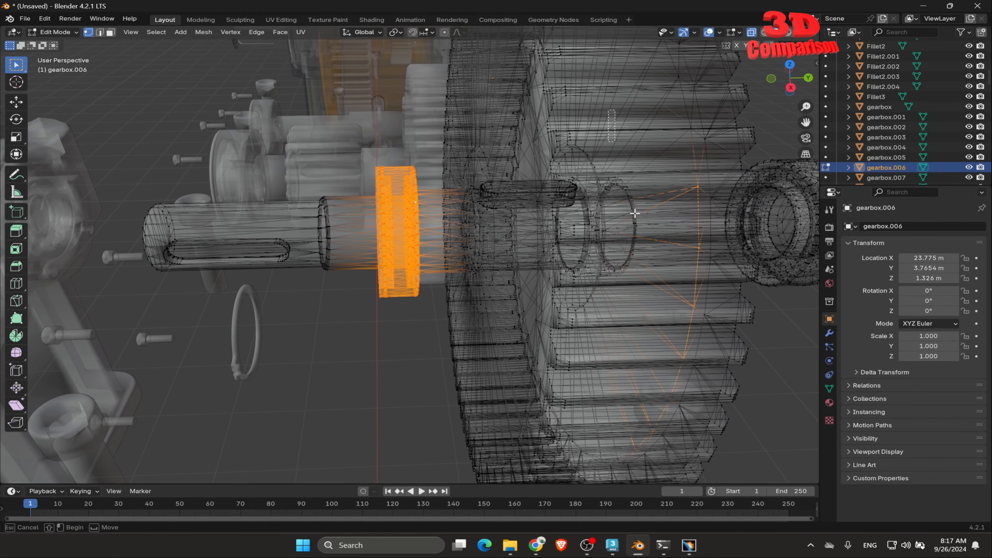
scroll(636, 316, down, 5)
middle_drag(567, 301, 493, 286)
scroll(496, 287, up, 5)
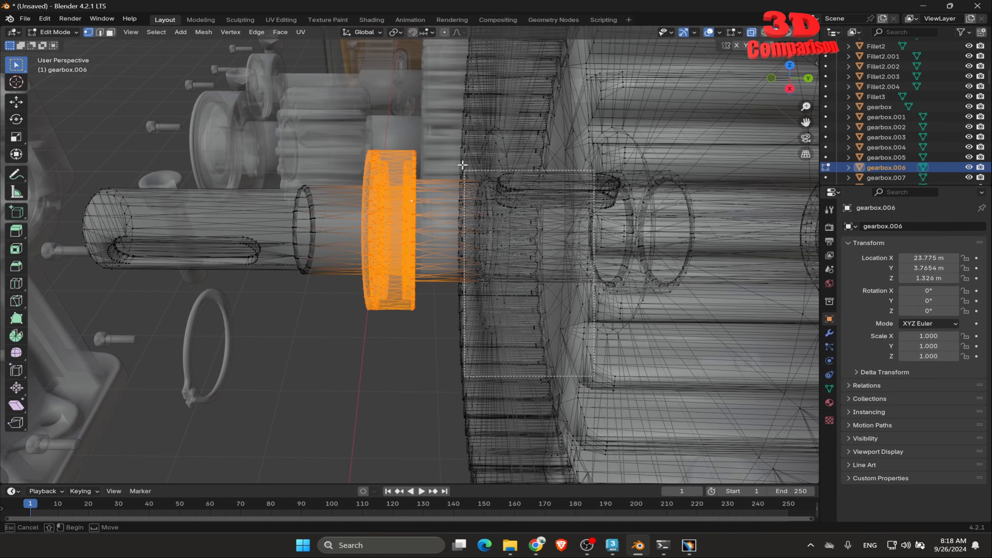
drag(222, 144, 349, 324)
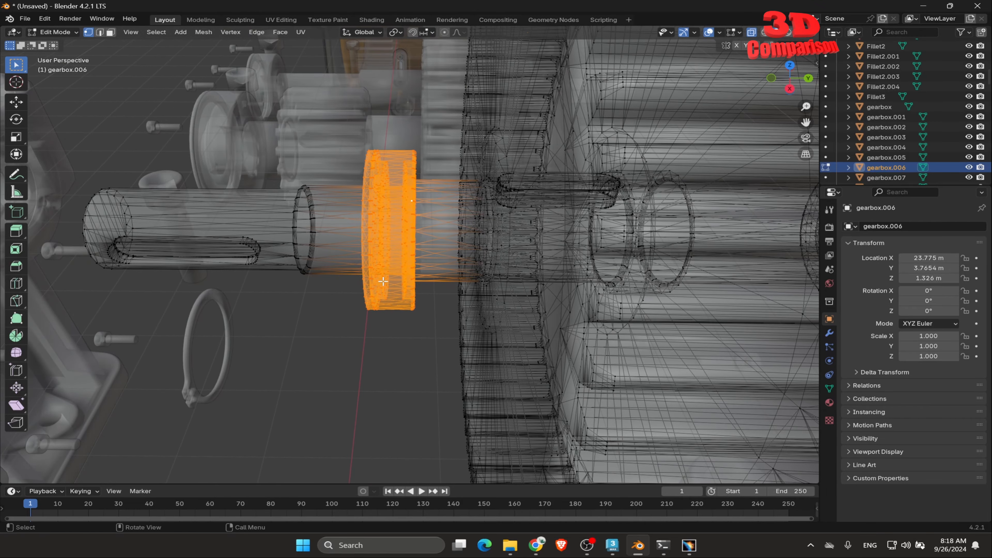
middle_drag(323, 272, 365, 274)
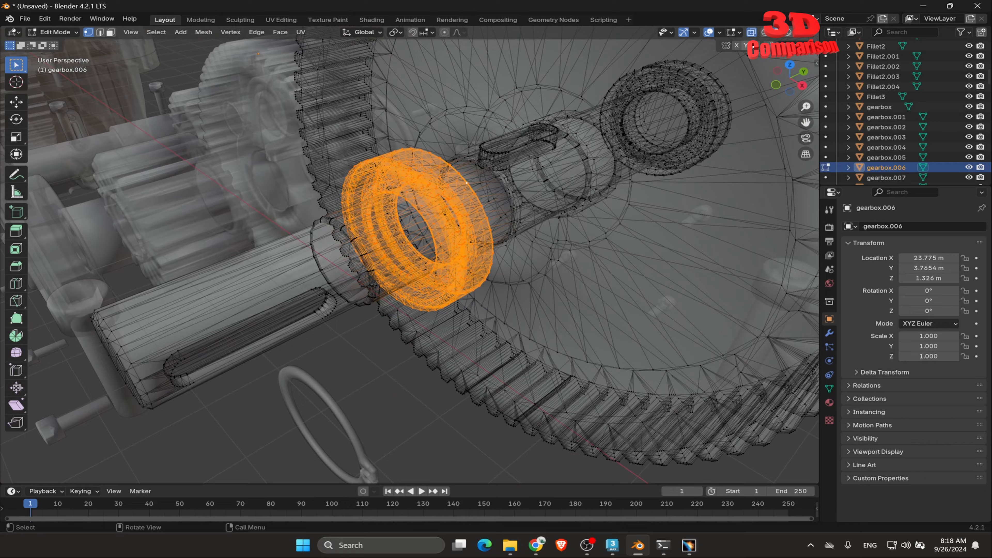
- Turn X-ray off and separate the selected bearing ring into its own object
click(752, 33)
middle_drag(507, 239, 352, 218)
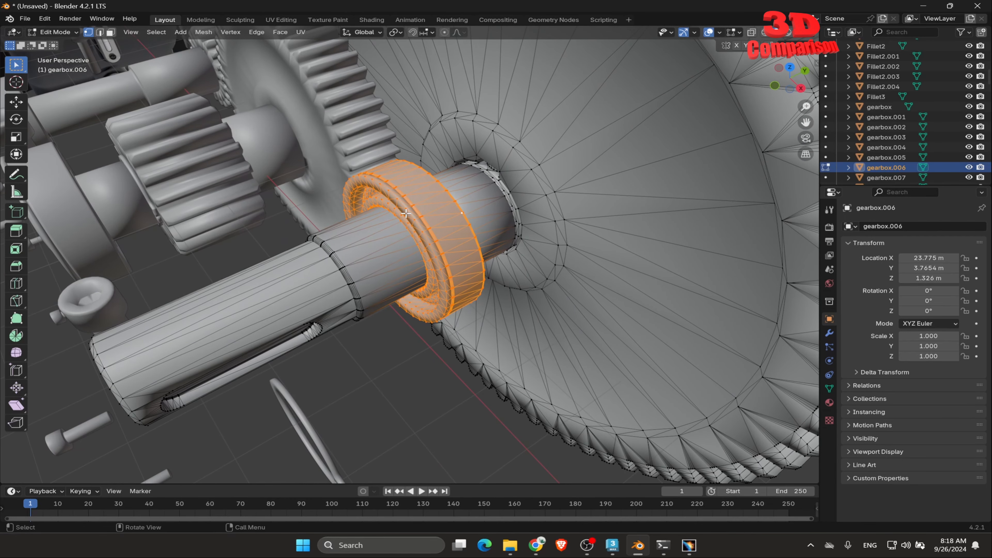
key(p)
click(401, 190)
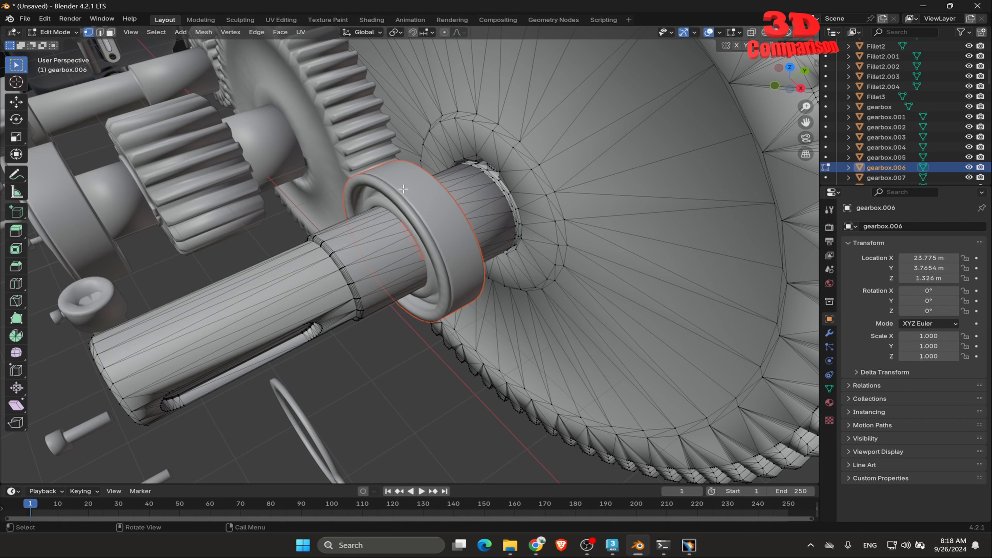
- In Object Mode, move the separated bearing ring along the X axis to about 26.8 m
key(Tab)
scroll(403, 370, down, 4)
click(429, 250)
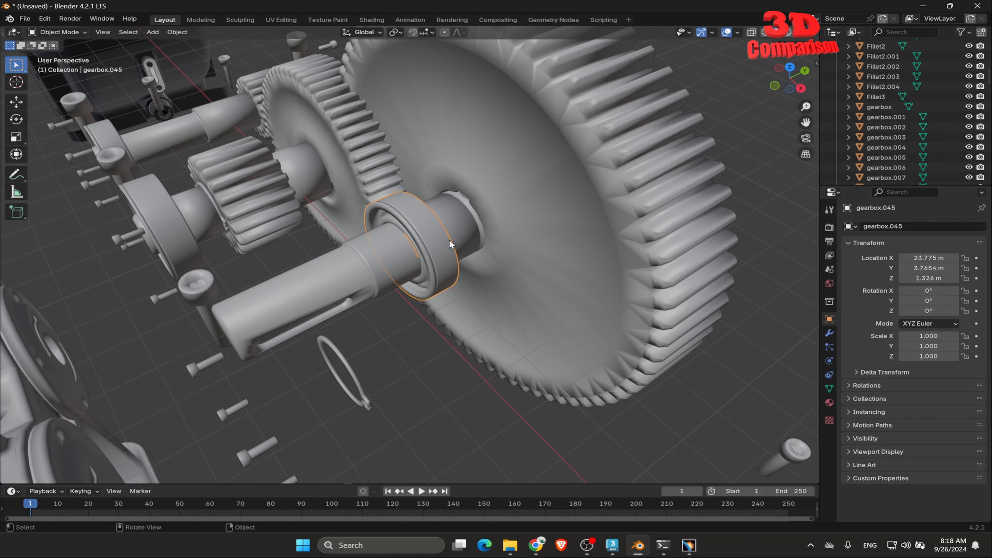
key(g)
key(x)
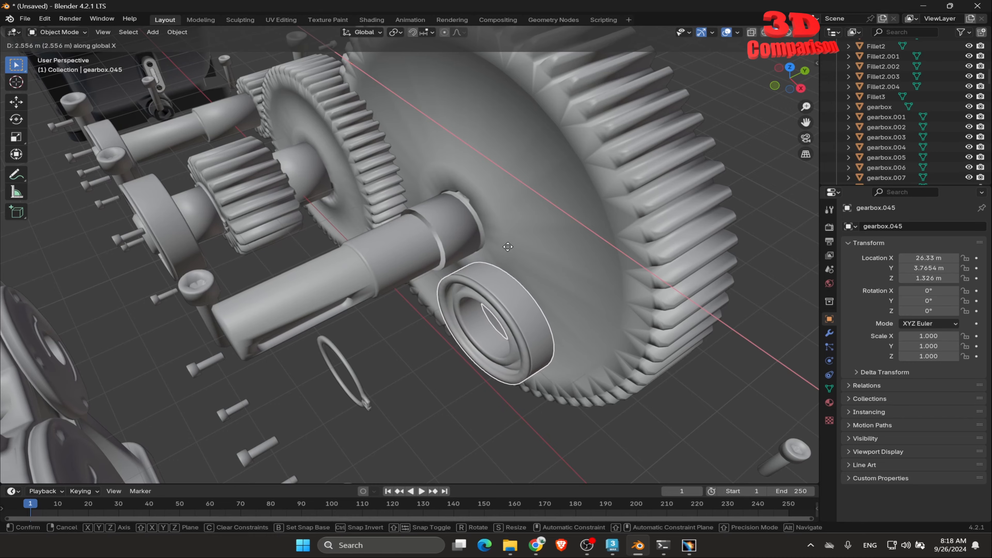
click(497, 277)
- Examine the shaft surface where the bearing ring was seated
middle_drag(497, 277, 428, 240)
scroll(500, 251, up, 4)
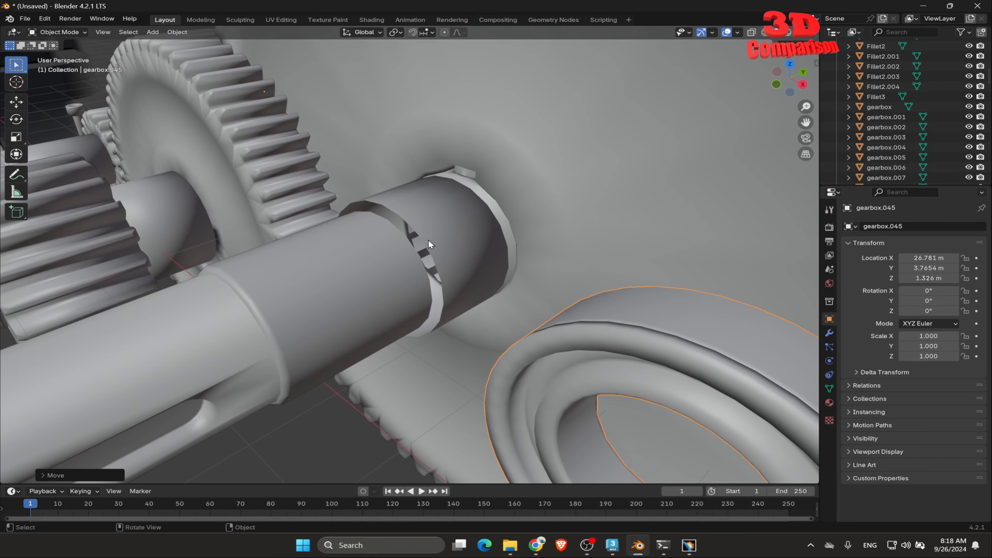
scroll(428, 240, up, 4)
scroll(392, 177, down, 5)
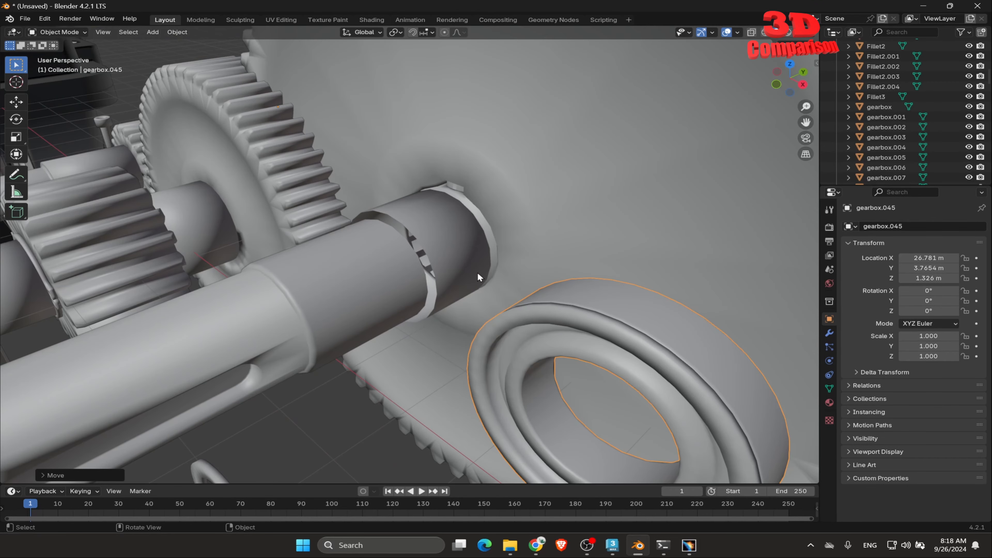
scroll(469, 266, up, 5)
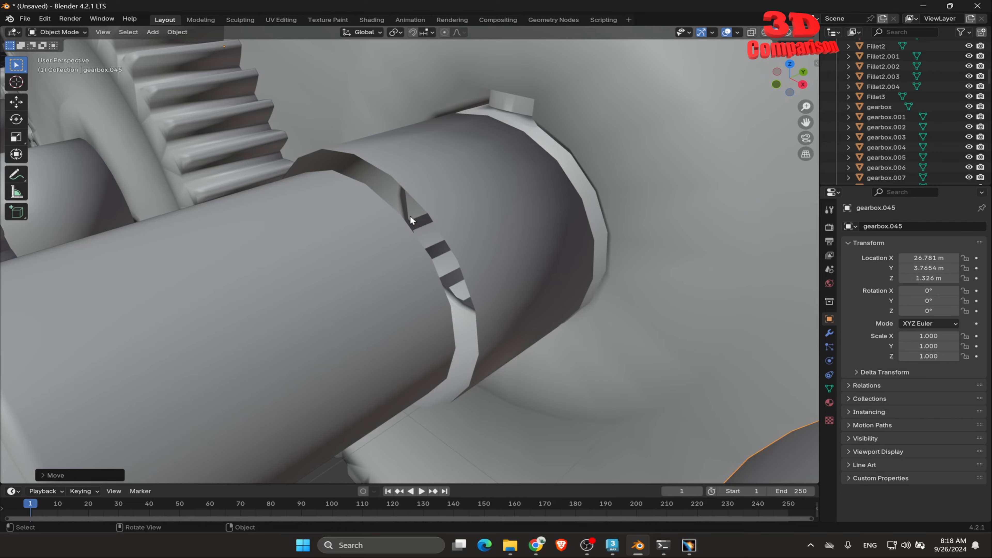
scroll(390, 194, down, 5)
- Inspect the separated bearing ring's mesh and inner bore in Edit Mode, and return to Object Mode
middle_drag(529, 280, 460, 236)
key(Tab)
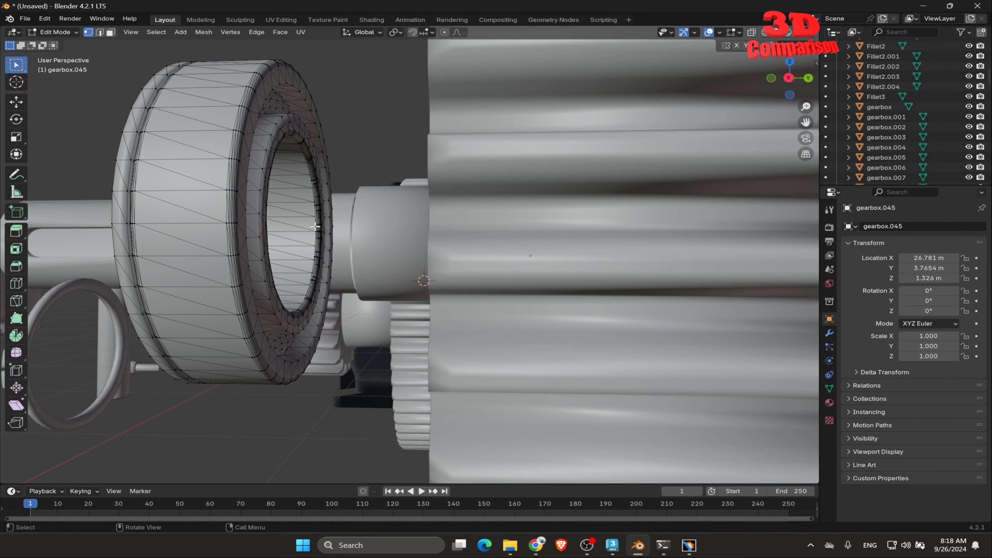
scroll(312, 226, up, 4)
scroll(311, 226, up, 5)
middle_drag(308, 234, 288, 284)
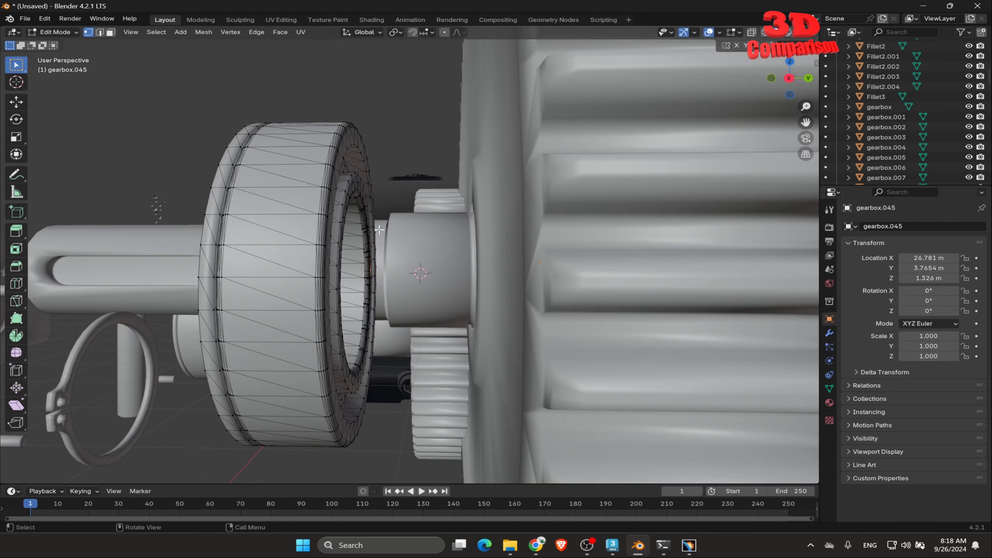
click(394, 243)
middle_drag(394, 243, 468, 260)
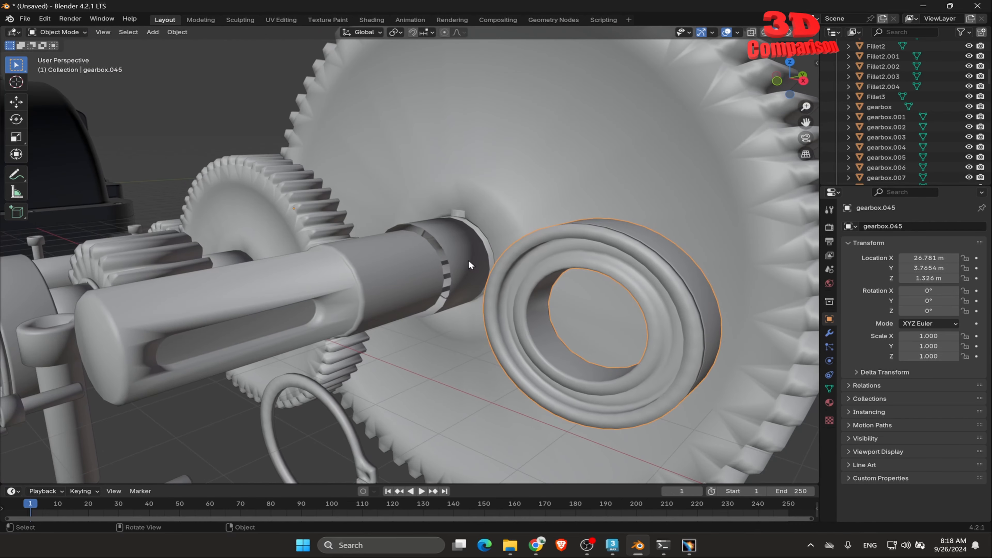
- Select the round cover around the output shaft on the dark OBJ gearbox and view it up close
scroll(466, 261, up, 5)
scroll(405, 250, down, 5)
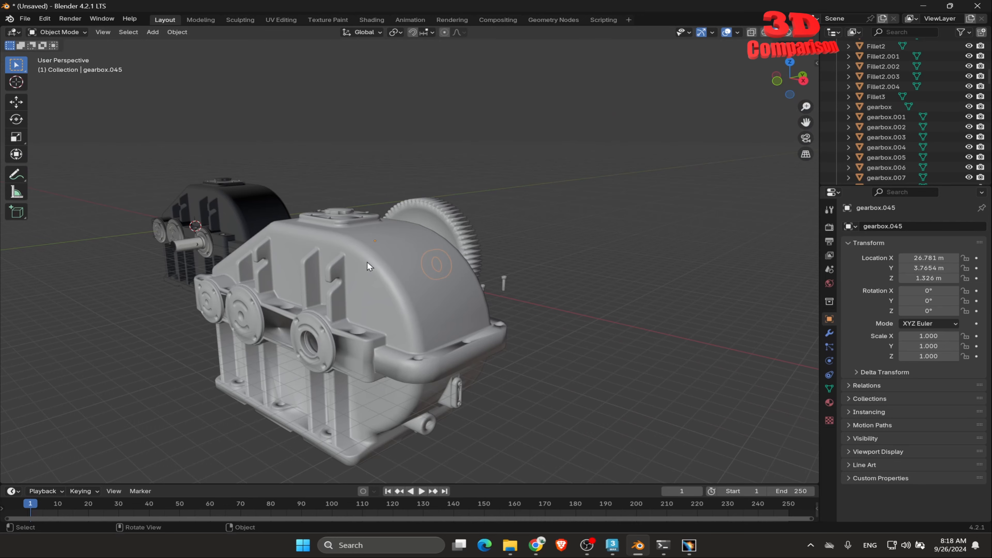
scroll(367, 262, up, 4)
shift+middle_drag(367, 262, 777, 311)
scroll(433, 274, up, 3)
click(288, 249)
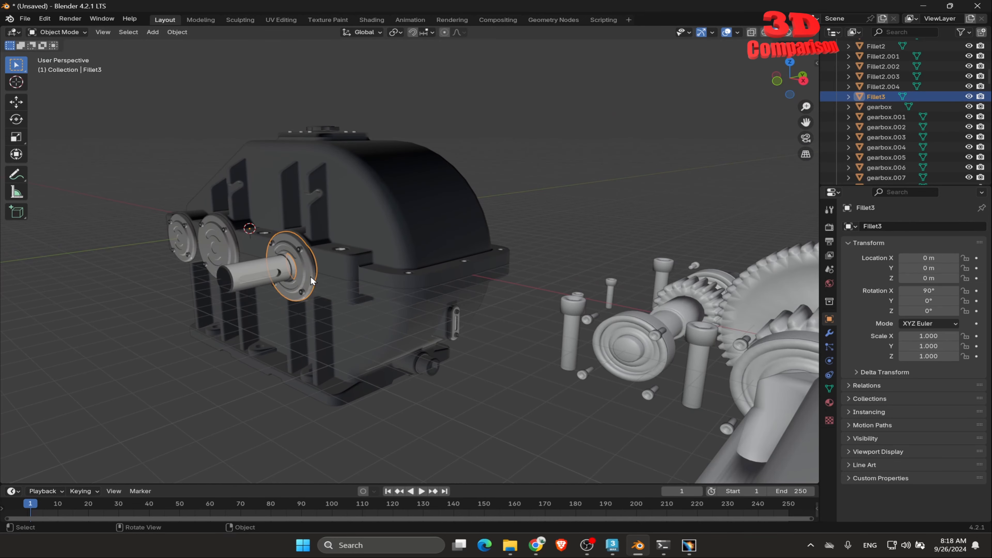
scroll(310, 276, up, 2)
shift+middle_drag(310, 276, 660, 311)
scroll(422, 256, up, 6)
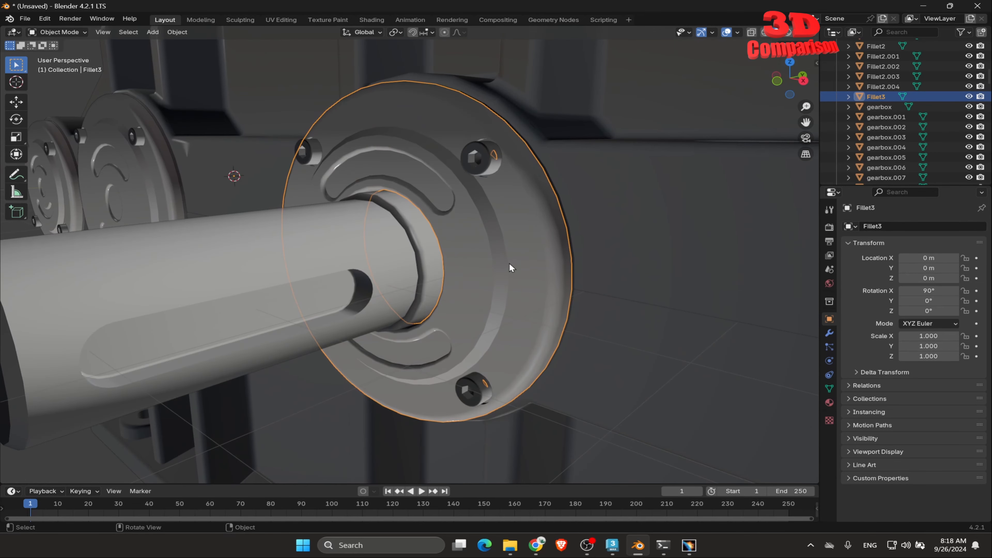
- Examine the output shaft cover's mesh from both sides in Edit Mode, and return to Object Mode
scroll(495, 278, down, 2)
key(Tab)
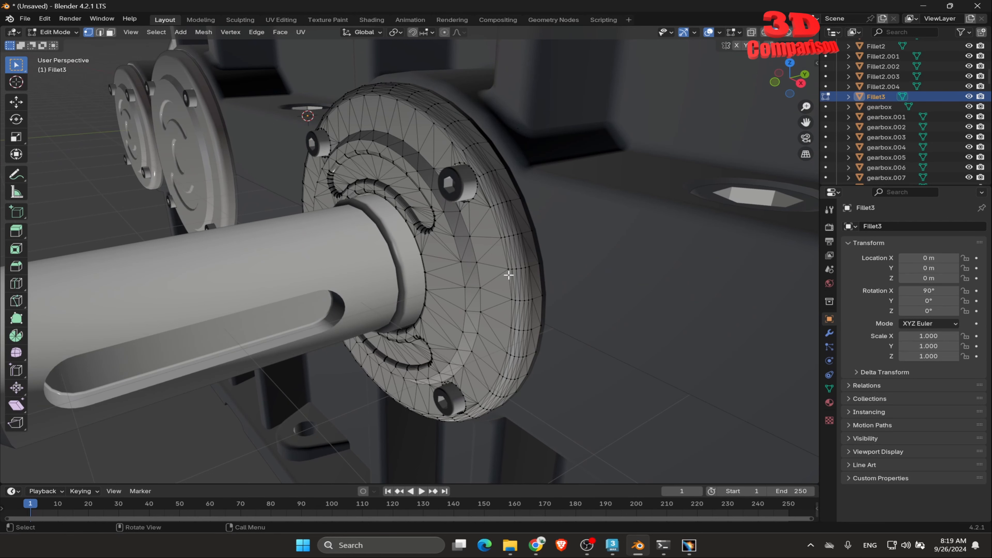
middle_drag(483, 238, 603, 225)
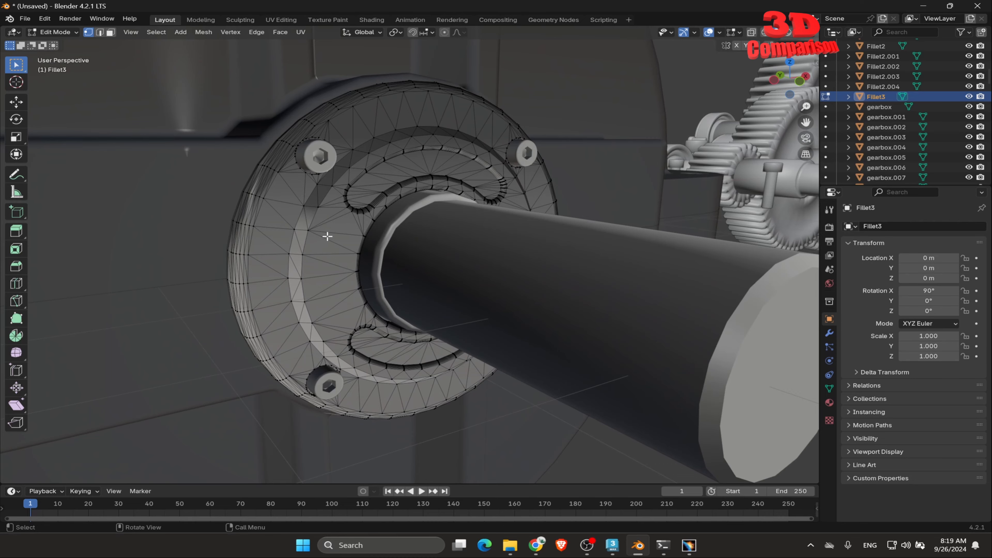
scroll(348, 235, down, 5)
key(Tab)
- Move the middle round cover of the OBJ gearbox along the Y axis to about -2.56 m
middle_drag(396, 253, 480, 285)
click(296, 265)
middle_drag(381, 332, 438, 284)
key(g)
key(x)
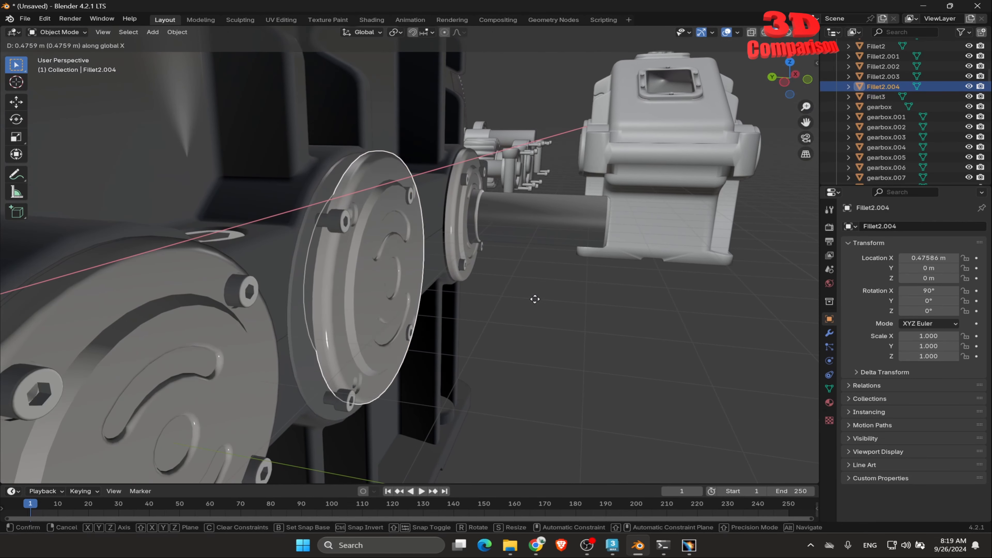
key(y)
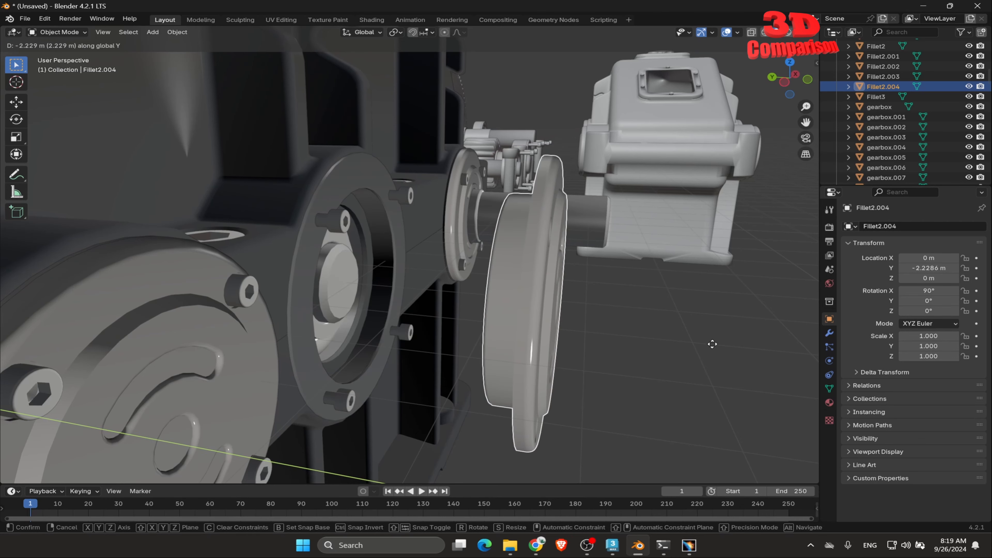
click(746, 352)
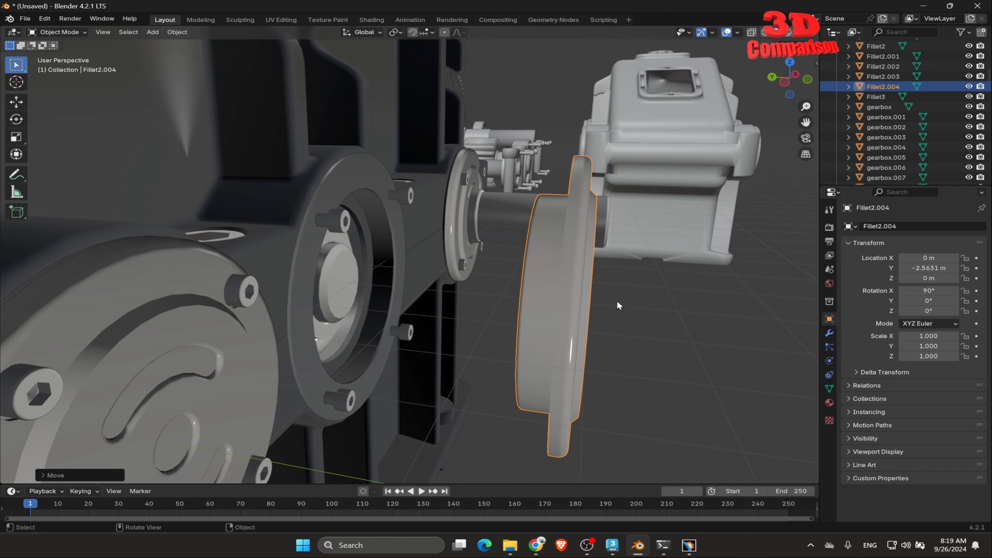
key(Tab)
key(Tab)
- Deselect the cover and add a plane mesh to the scene
scroll(616, 345, down, 6)
click(589, 345)
key(shift+a)
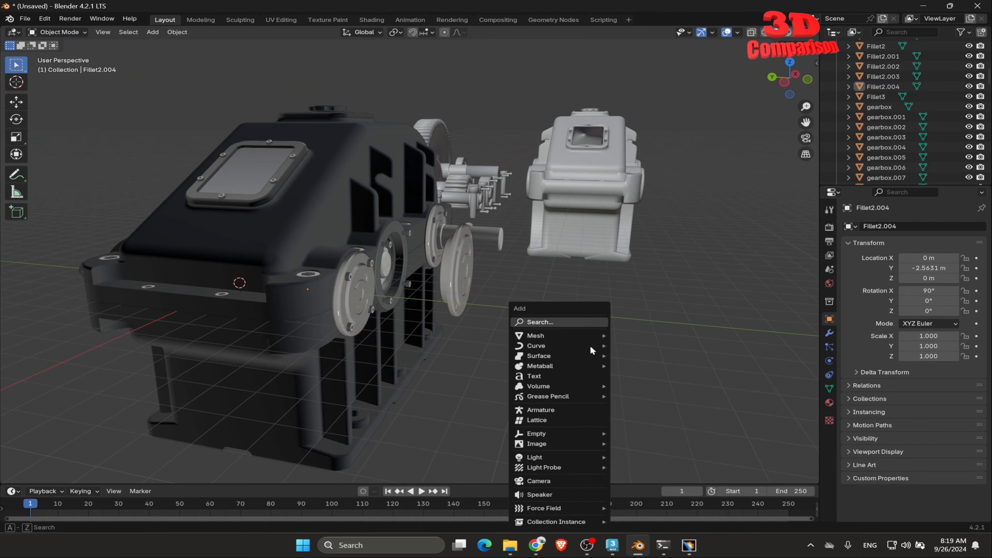
mouse_move(590, 345)
click(661, 337)
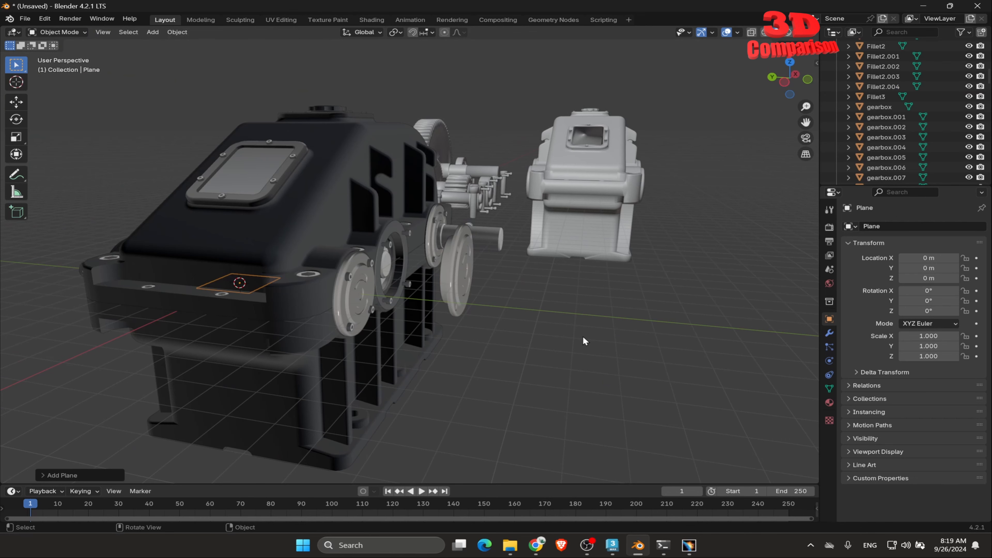
- Move the plane along the Y axis to about -10.7 m and check its mesh in Edit Mode
key(g)
key(x)
key(Escape)
key(g)
key(y)
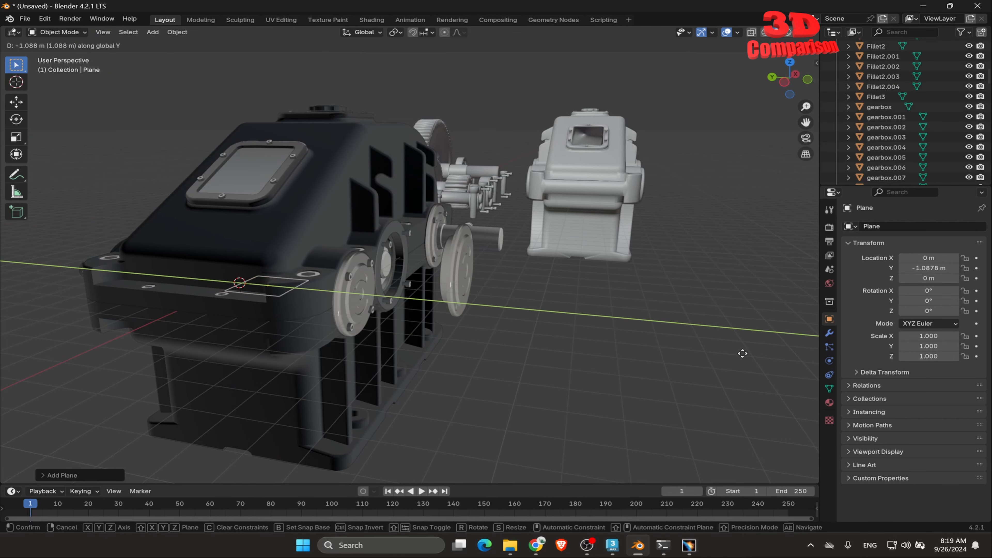
click(458, 367)
middle_drag(458, 367, 521, 371)
key(Tab)
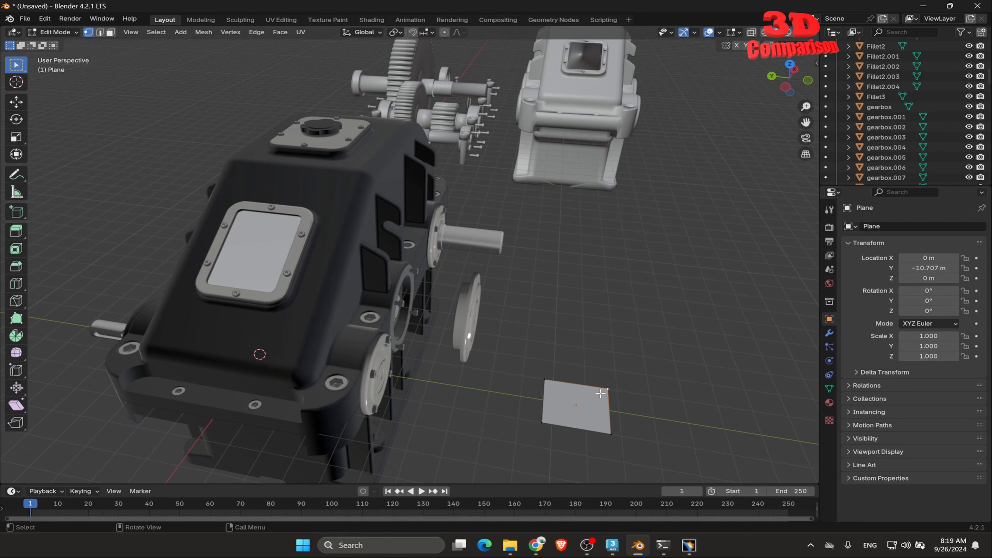
key(Tab)
- Add a cube and move it along the Y axis to about -15.8 m
key(shift+a)
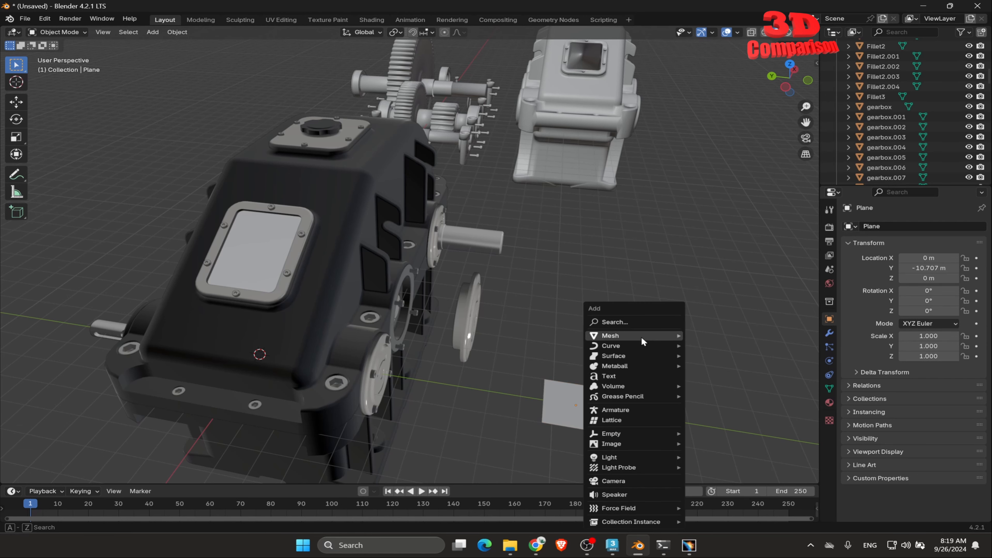
mouse_move(641, 335)
click(715, 344)
middle_drag(717, 341, 287, 313)
key(g)
key(y)
click(7, 395)
- Inset the cube's top face by about 0.23 m and extrude it upward into a smaller block
scroll(380, 344, up, 4)
shift+middle_drag(315, 355, 421, 317)
key(Tab)
click(492, 258)
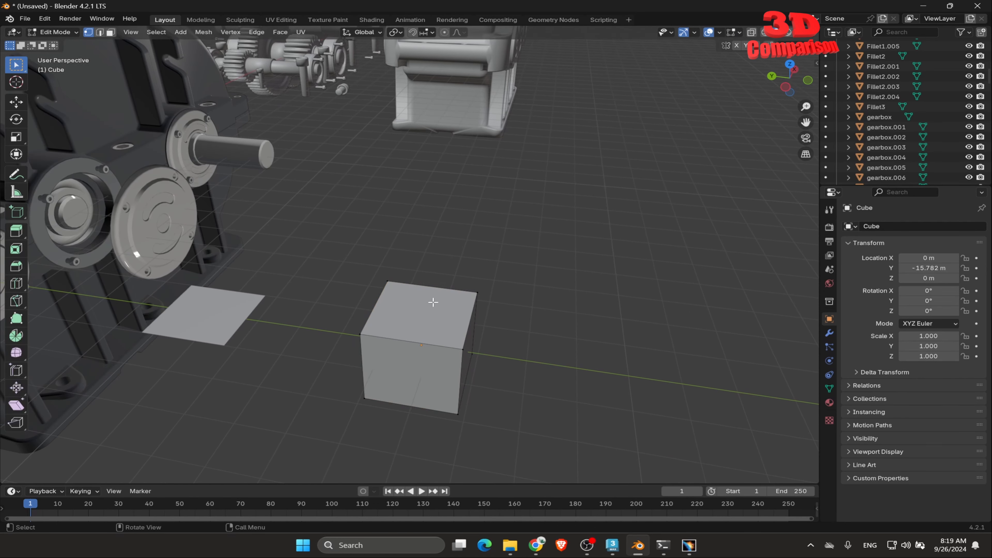
key(3)
click(432, 302)
key(i)
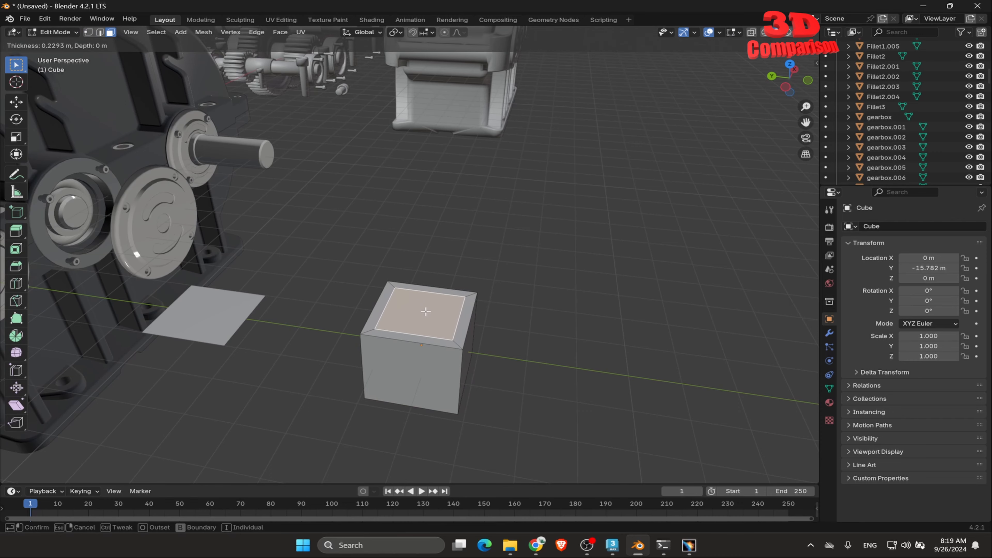
click(425, 312)
key(e)
click(432, 260)
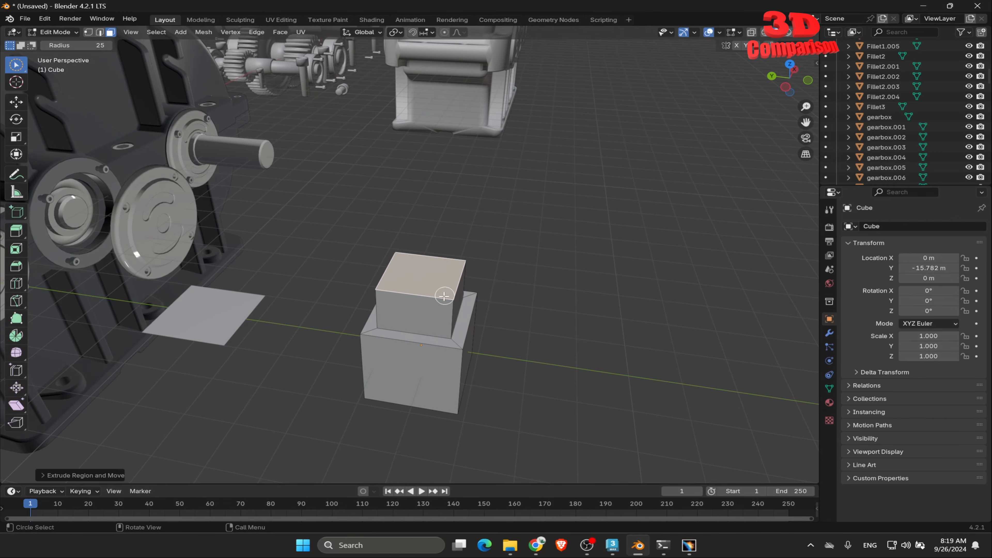
- Switch the cube's Edit Mode selection tool from circle to box, deselect its top face, and return to Object Mode
key(Tab)
middle_drag(435, 286, 467, 305)
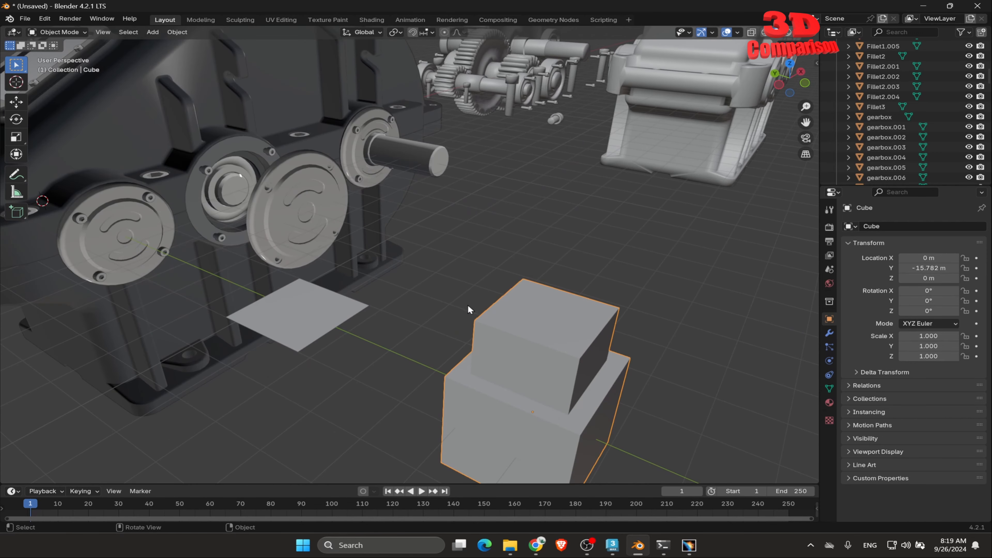
key(Tab)
key(c)
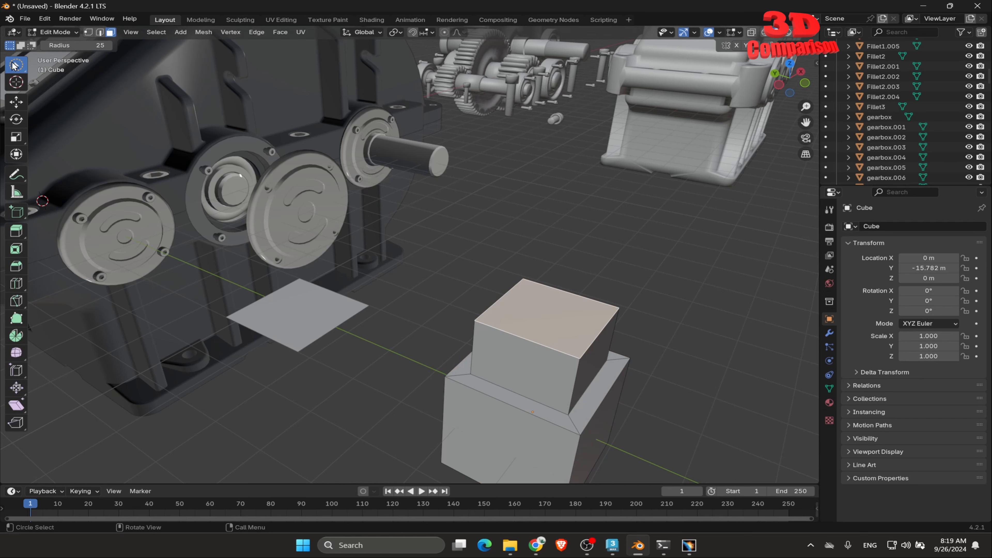
drag(14, 66, 72, 83)
click(539, 249)
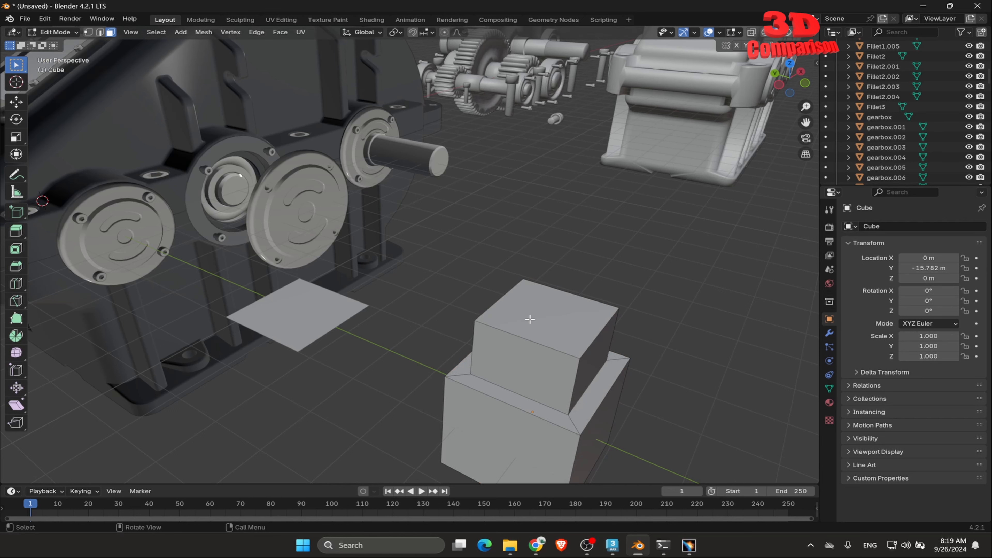
key(Tab)
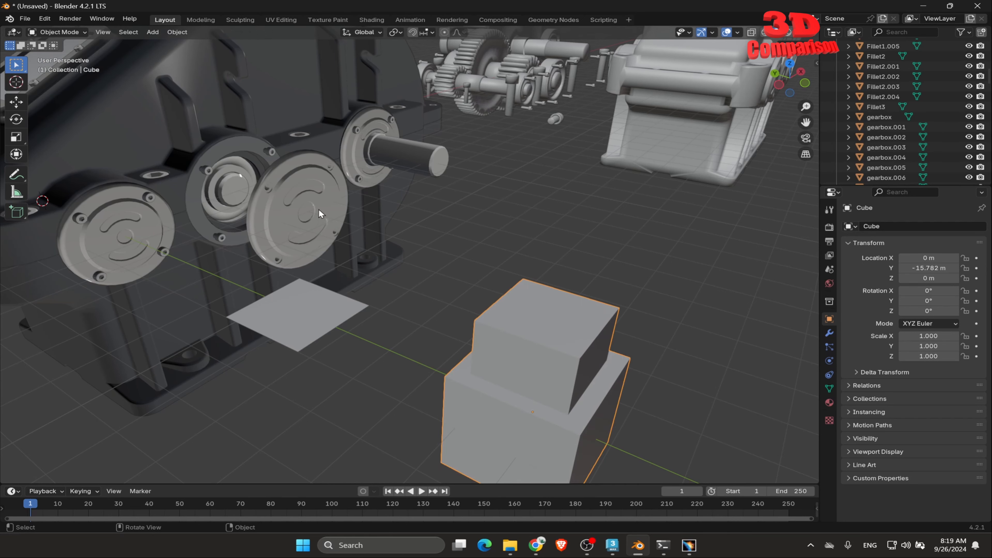
- Inspect the triangulated mesh around a screw hole of the large round cover Fillet2.004 in Edit Mode, and return to Object Mode
click(318, 209)
shift+middle_drag(401, 227, 458, 232)
scroll(464, 251, up, 5)
key(Tab)
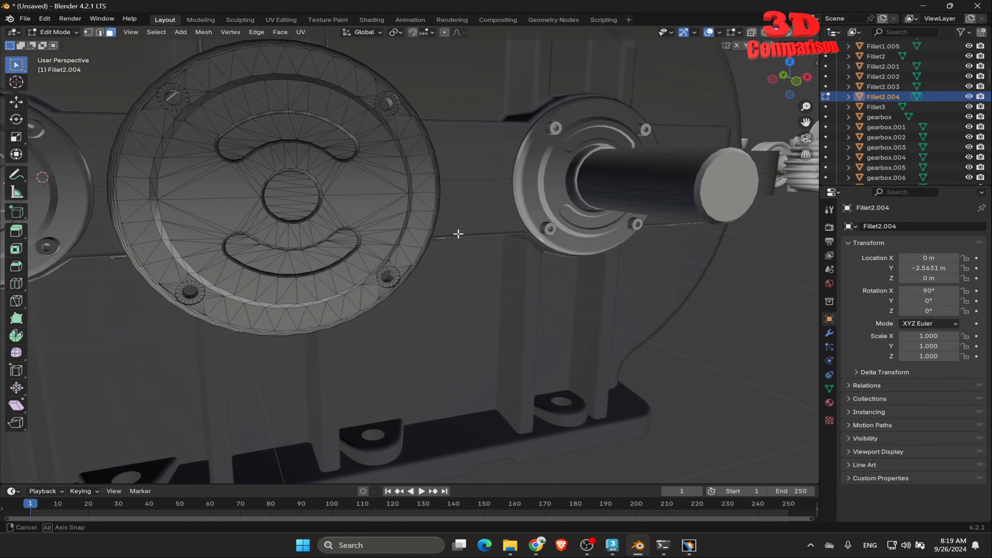
scroll(406, 295, up, 6)
shift+middle_drag(383, 332, 451, 237)
scroll(453, 234, up, 2)
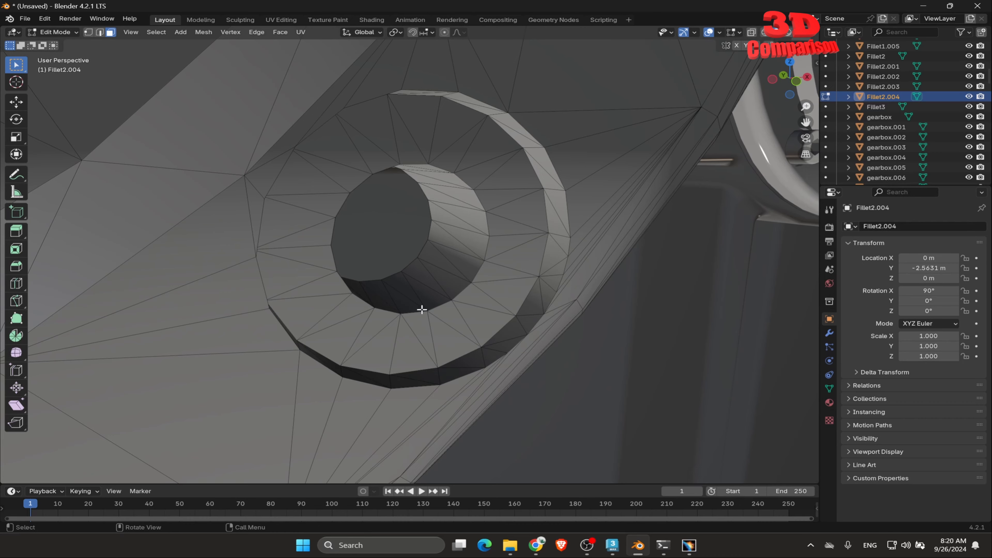
key(Tab)
- Try lifting the black upper housing cover about 4.6 m along the Z axis and cancel the move
scroll(432, 205, down, 12)
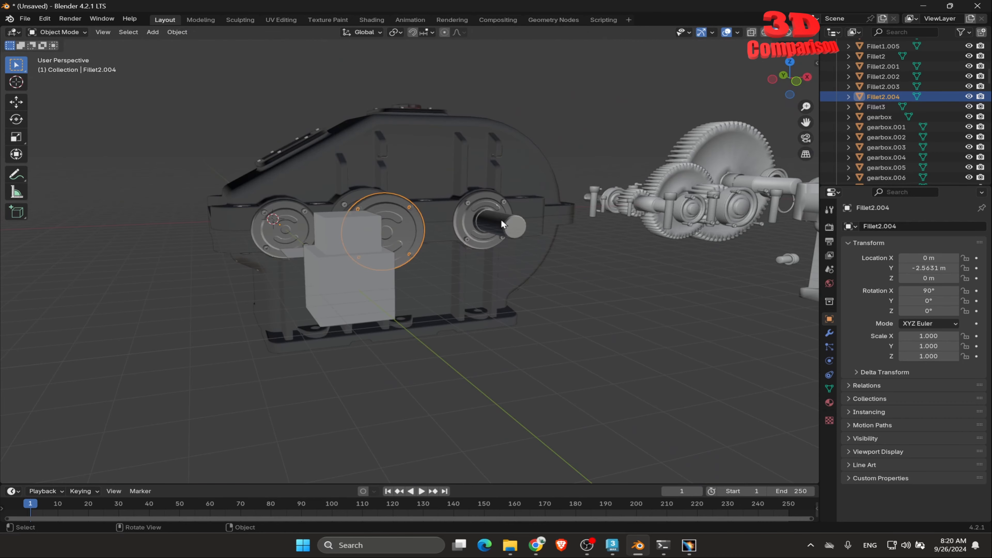
middle_drag(588, 241, 505, 294)
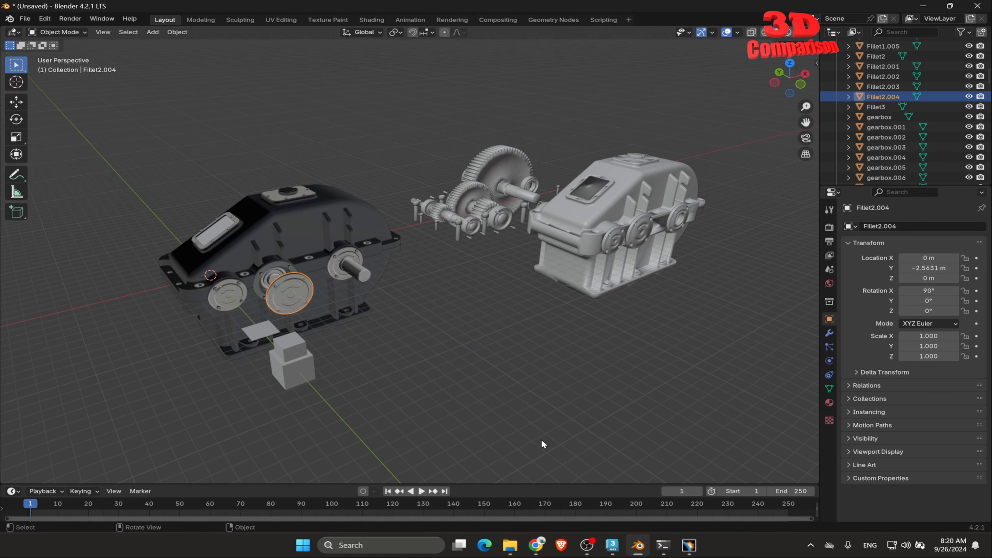
scroll(514, 306, up, 2)
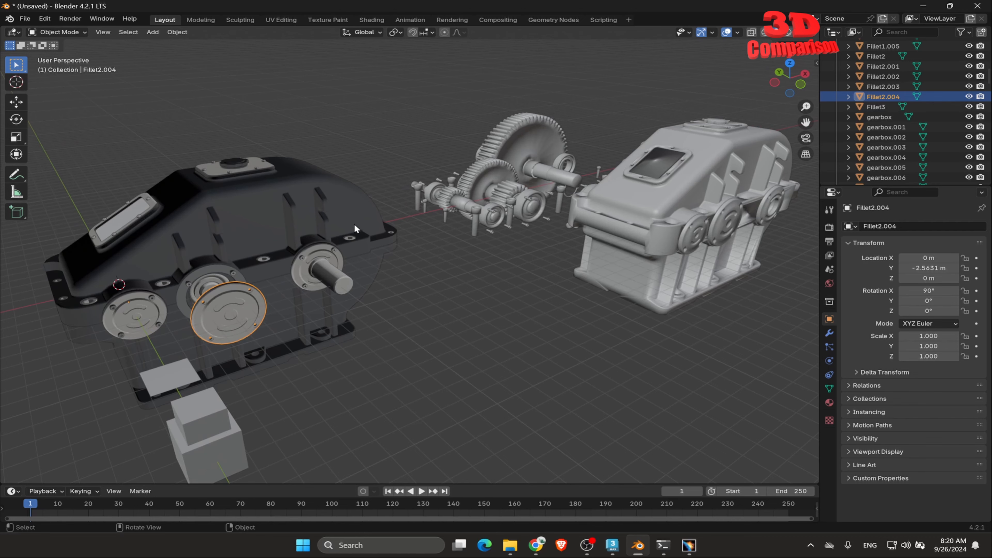
click(321, 193)
key(g)
key(z)
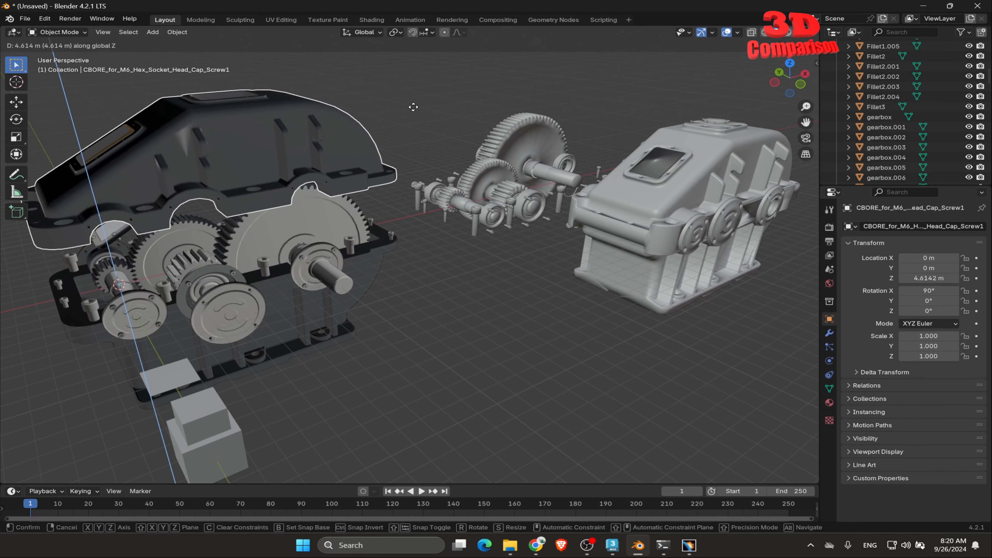
key(Escape)
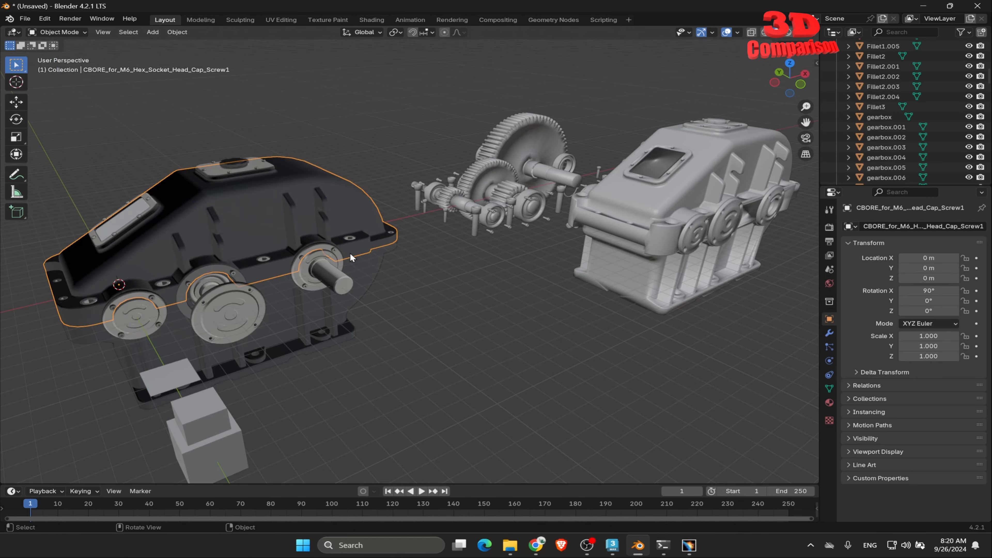
- Select the merged housing gearbox.004 to compare it with the separate-part gearbox
click(651, 216)
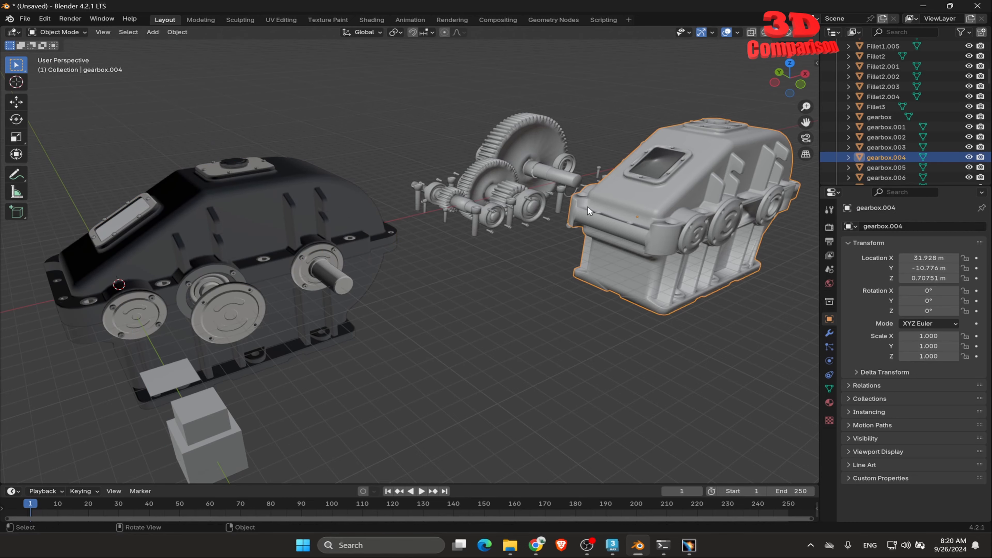
middle_drag(588, 206, 529, 271)
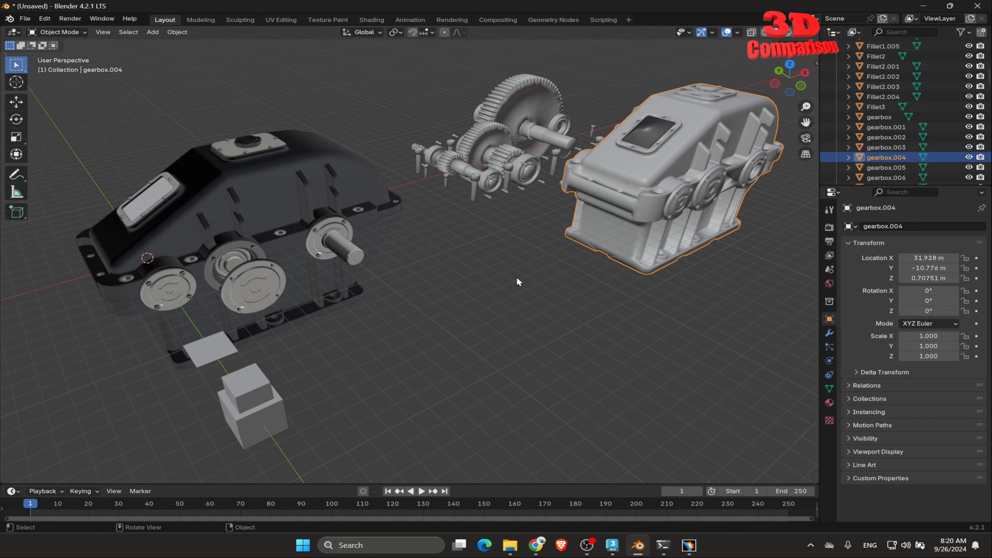
click(534, 284)
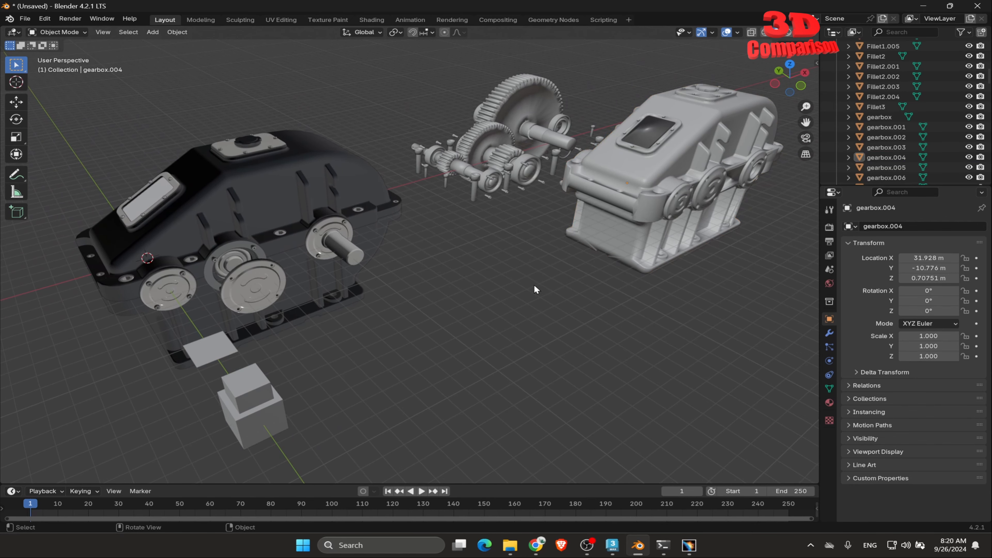
click(682, 159)
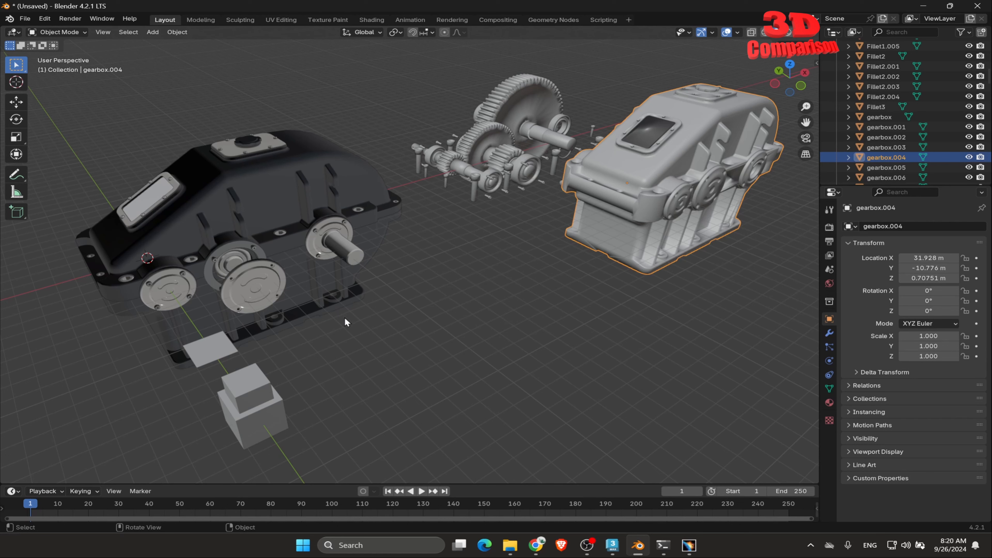
click(328, 210)
- Switch to CATIA V5, hide the gearbox's upper cover submesh, and toggle to the hidden space and back
click(688, 547)
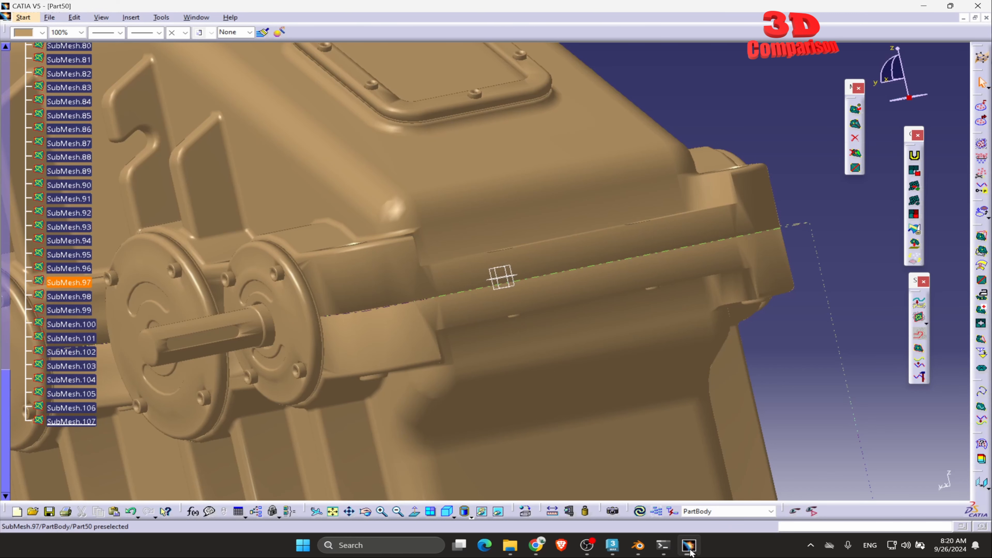
middle_drag(468, 305, 450, 284)
right_click(515, 271)
click(523, 299)
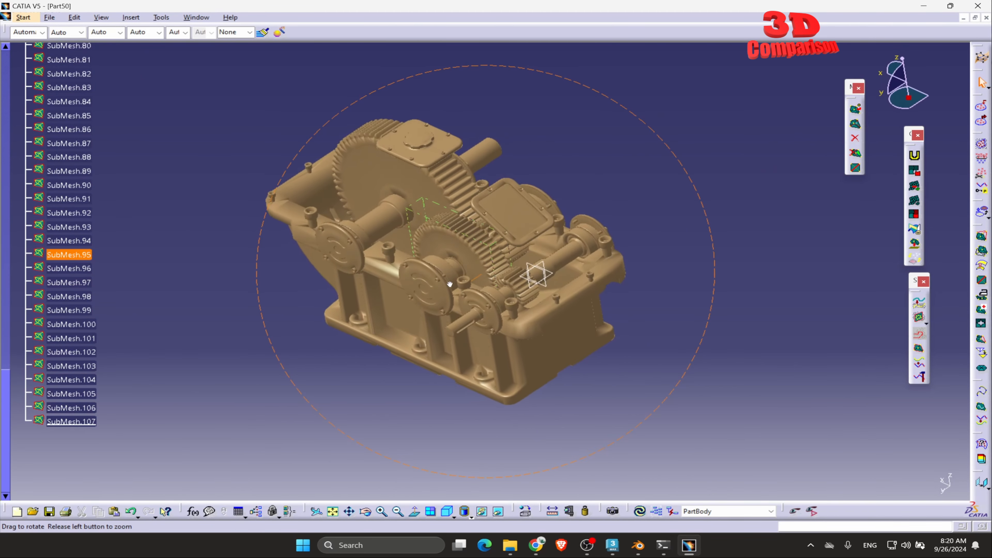
click(499, 512)
click(499, 512)
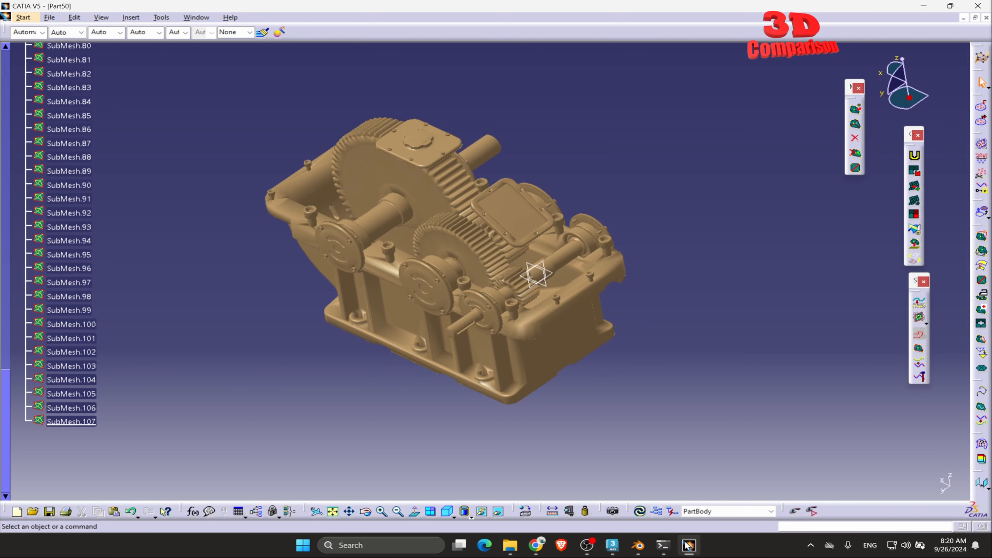
- Return to Blender and, in Edit Mode with X-ray on, box-select the faces of gearbox.004's upper half
click(638, 545)
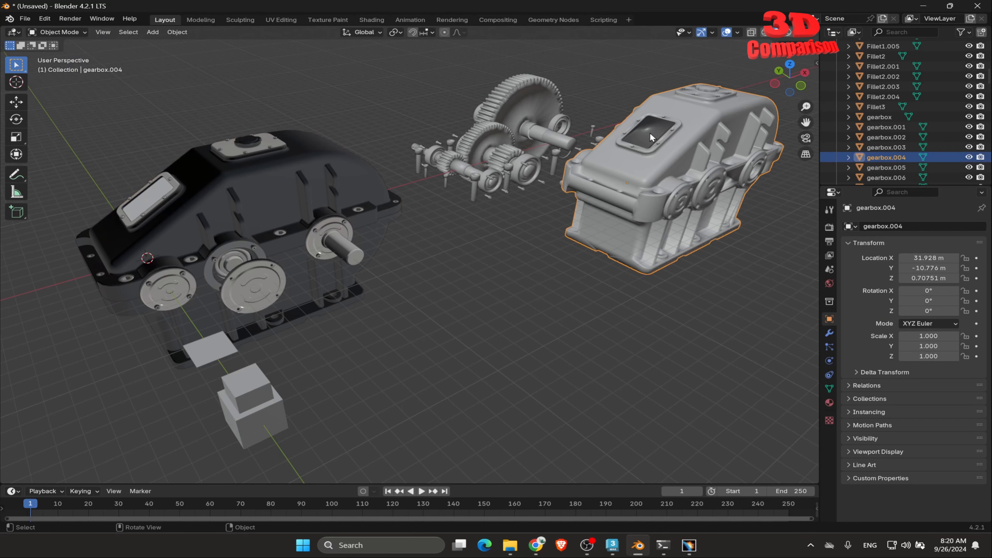
key(Tab)
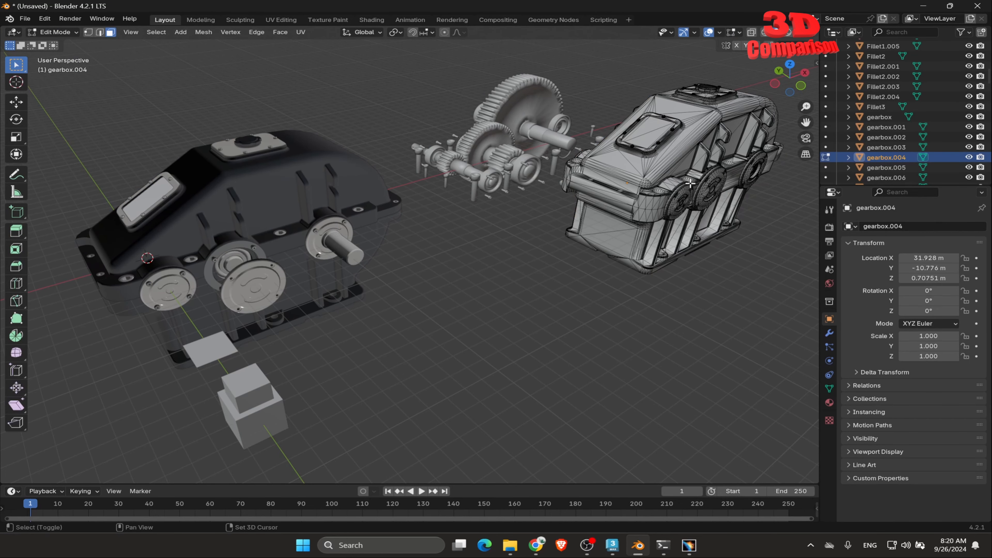
middle_drag(657, 183, 394, 109)
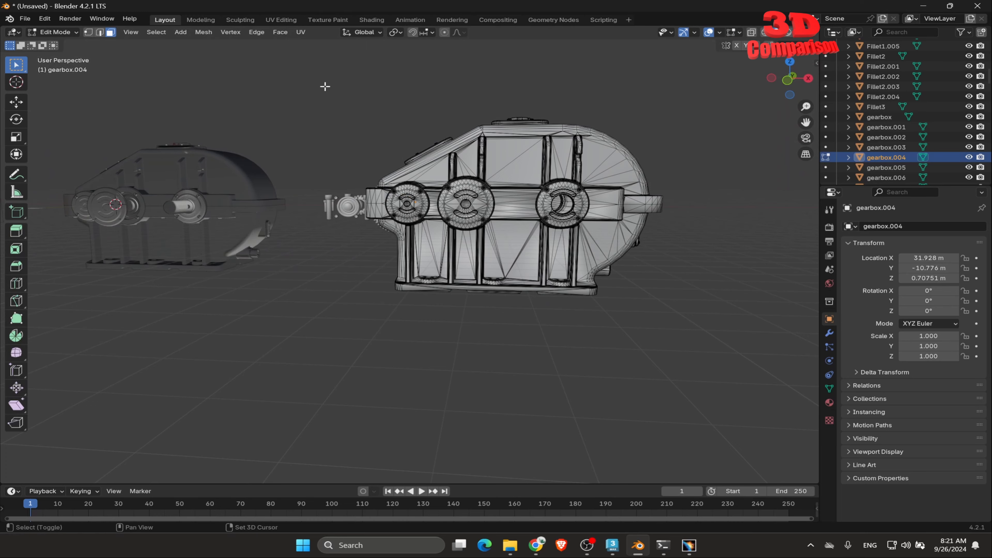
click(751, 32)
drag(316, 87, 747, 200)
middle_drag(534, 134, 609, 163)
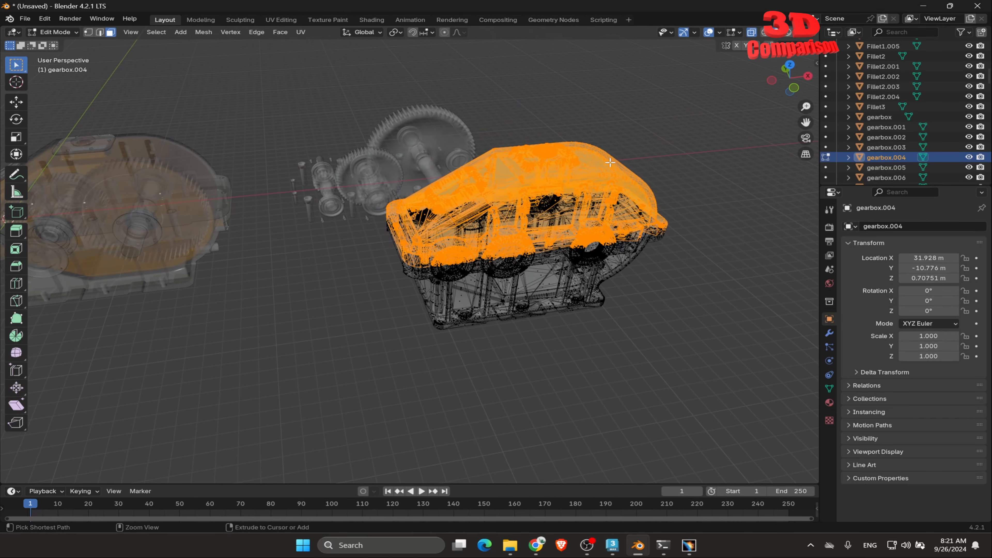
- Grow and shrink the face selection on the upper half of gearbox.004 several times
key(ctrl+KP_Add)
key(ctrl+KP_Subtract)
key(ctrl+KP_Add)
key(ctrl+KP_Add)
key(ctrl+KP_Add)
key(ctrl+KP_Subtract)
key(ctrl+KP_Subtract)
key(ctrl+KP_Subtract)
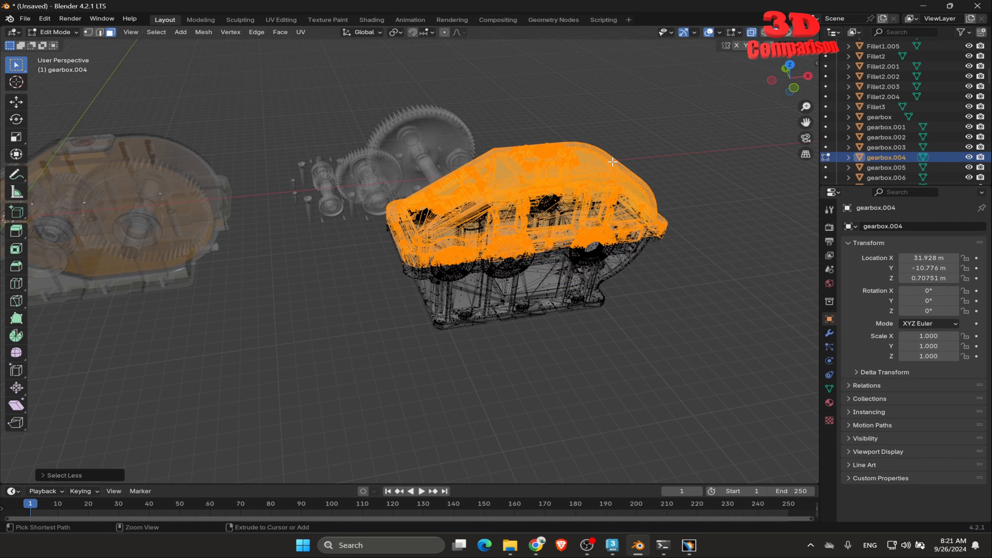
- Return gearbox.004 to Object Mode, deselect it, and turn off X-ray display
key(Tab)
scroll(613, 161, down, 1)
click(644, 233)
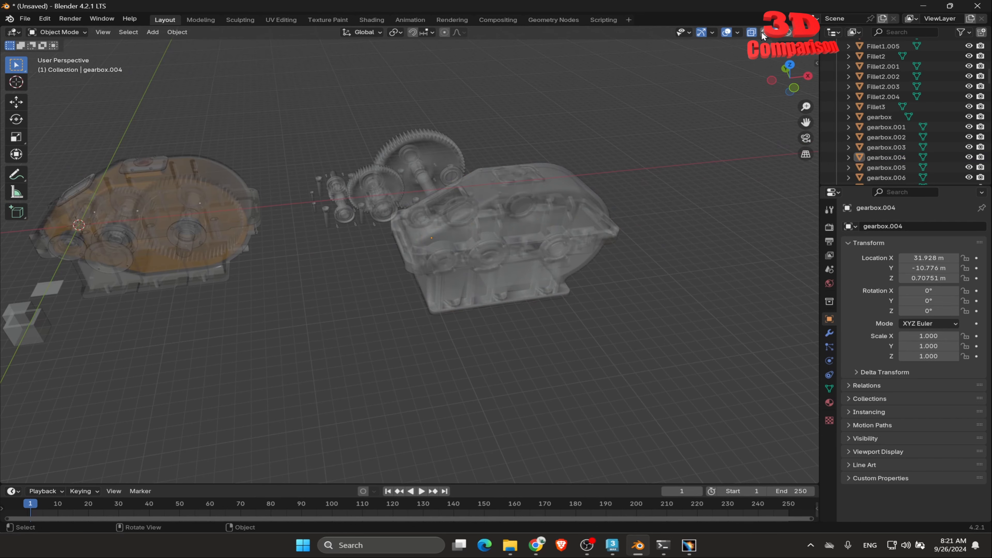
click(752, 33)
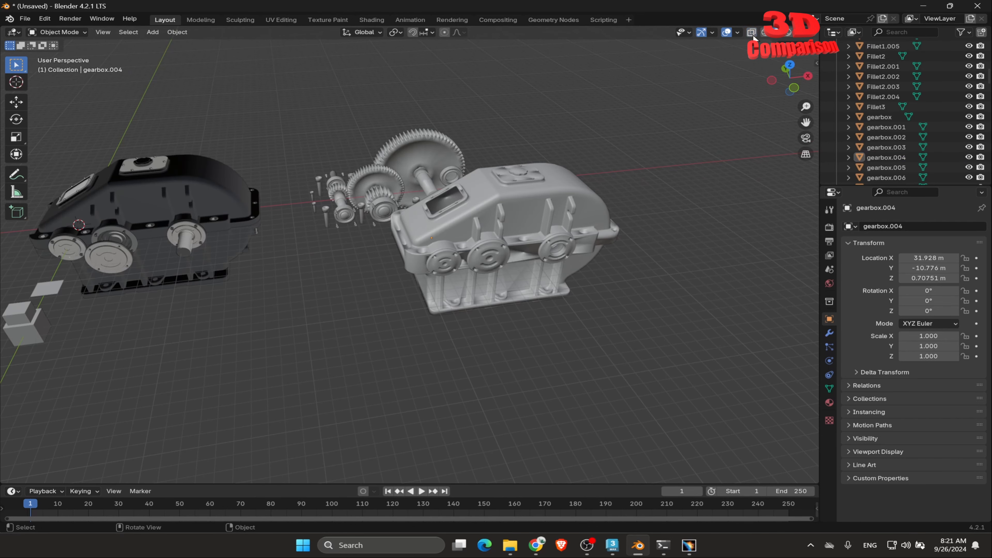
middle_drag(447, 240, 537, 236)
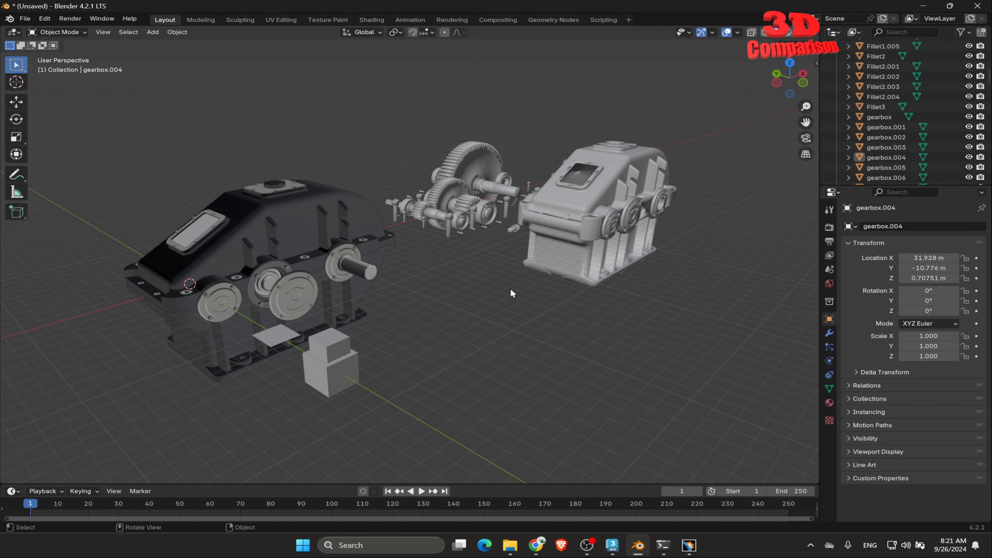
drag(512, 477, 15, 243)
drag(532, 473, 950, 294)
middle_drag(601, 330, 478, 318)
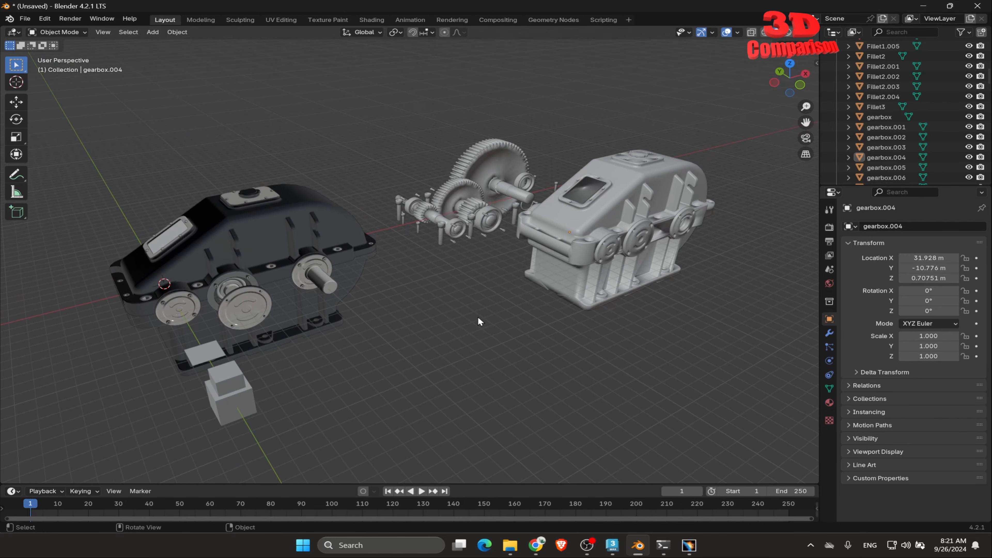